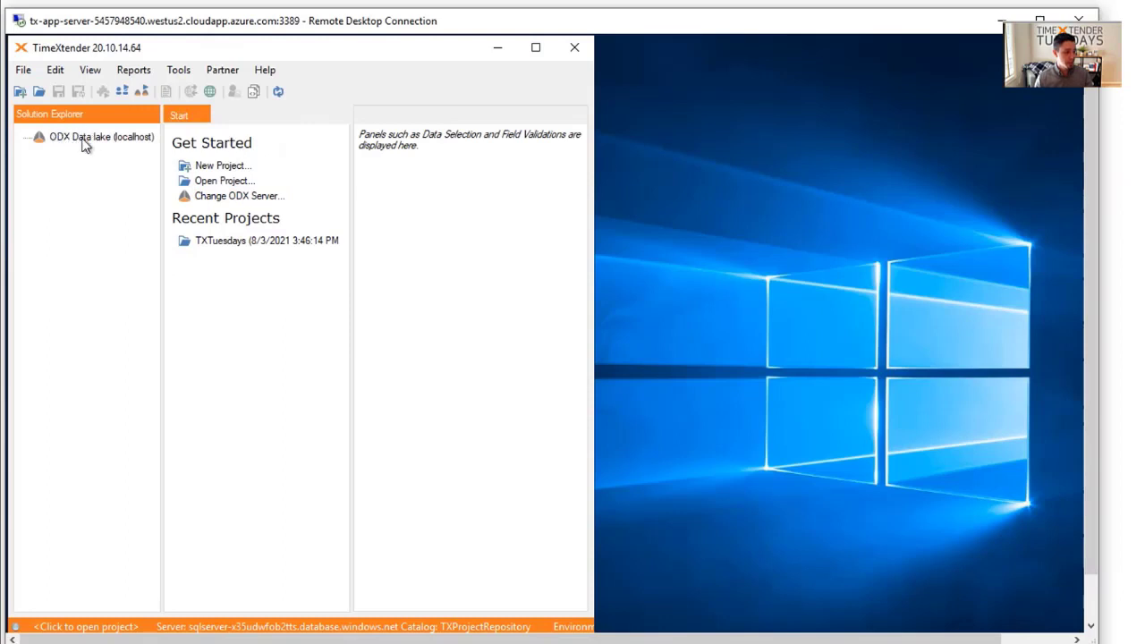
# Look up the ODX Server port in TimeXtender's options
pyautogui.click(52, 142)
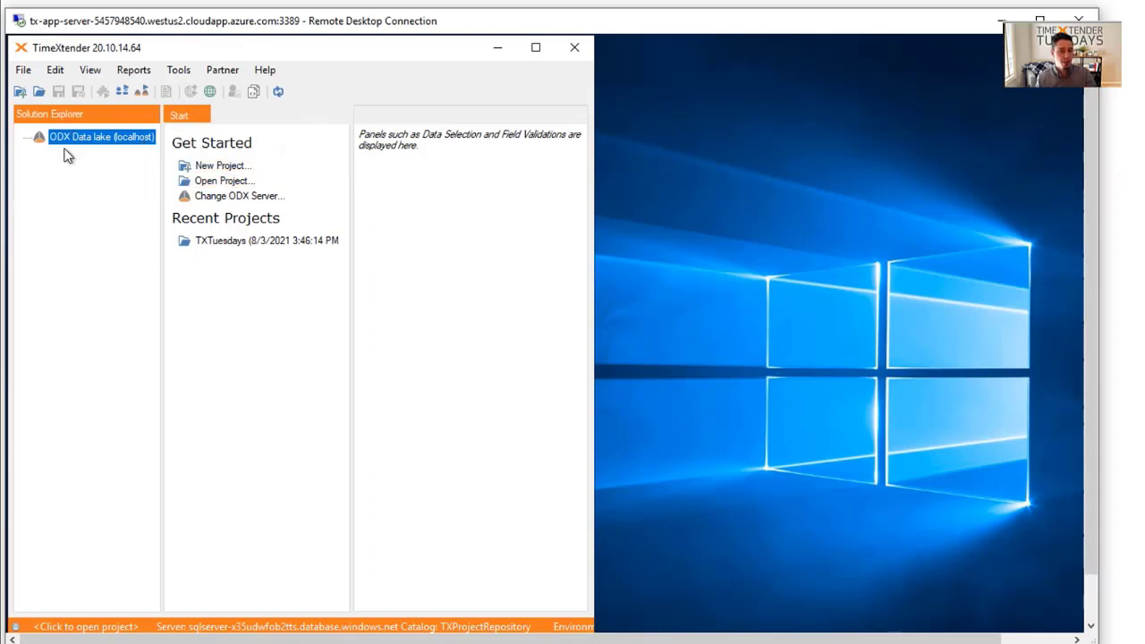
pyautogui.click(180, 72)
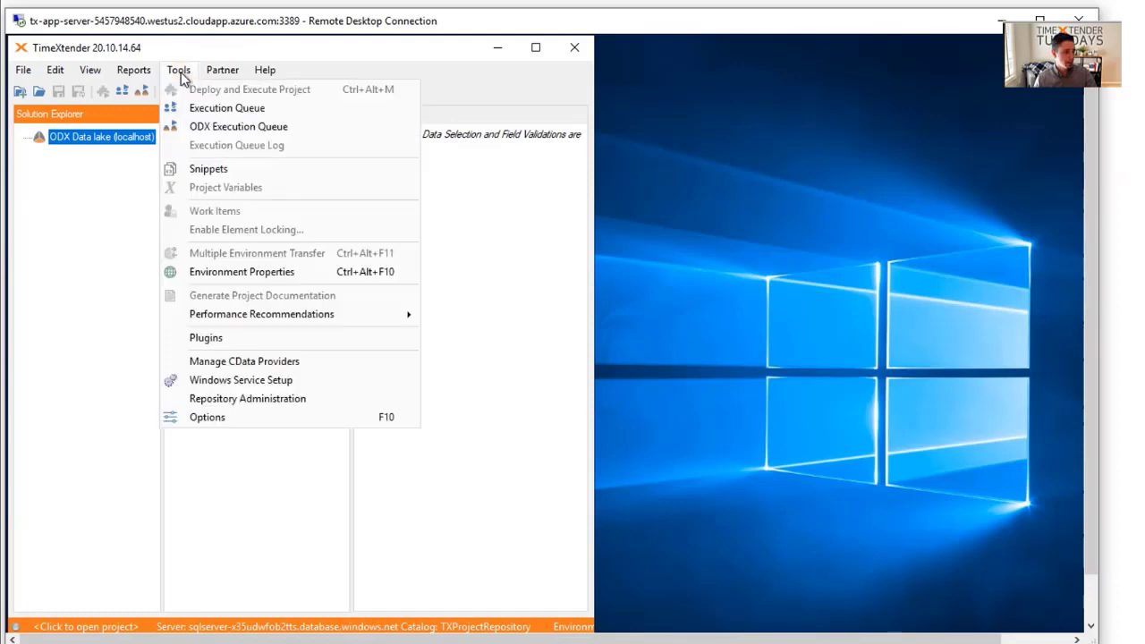
pyautogui.click(208, 418)
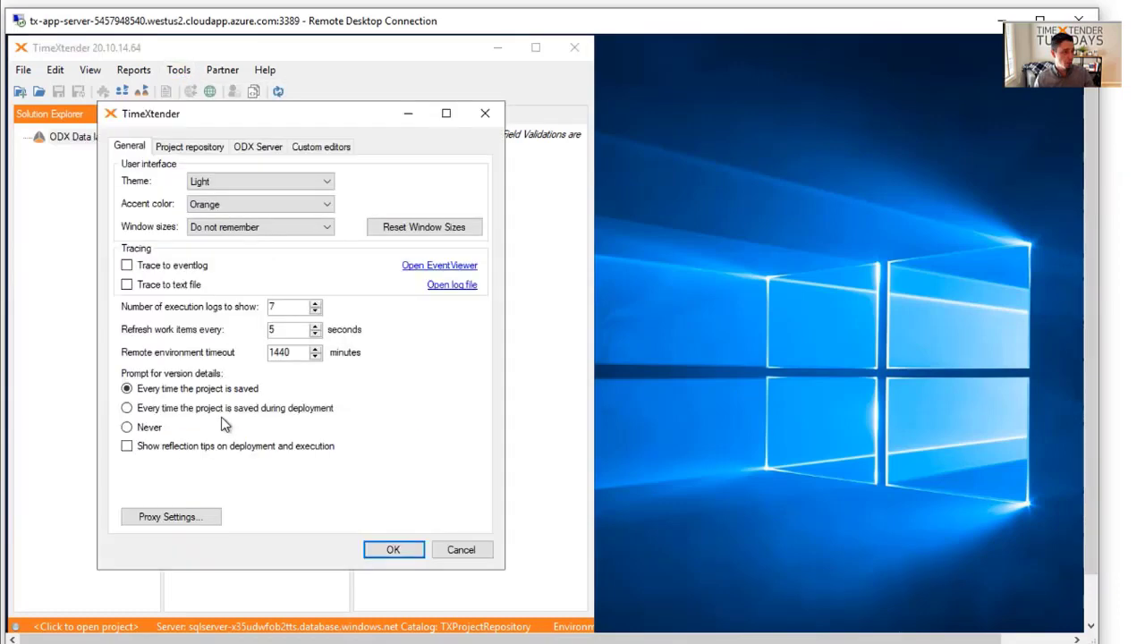
pyautogui.click(267, 148)
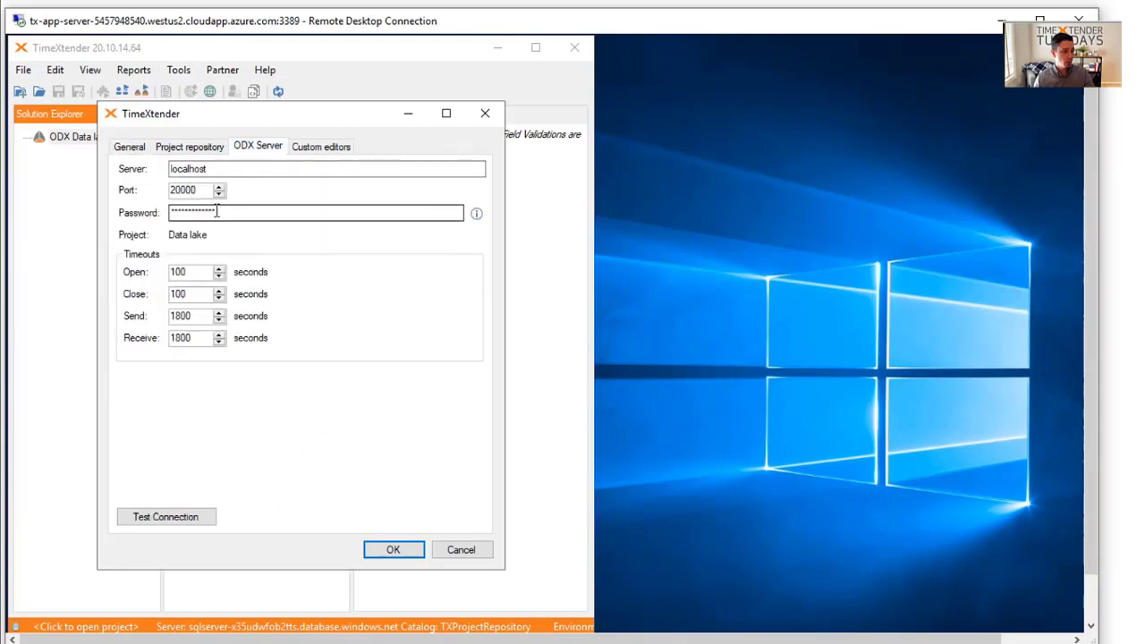
pyautogui.moveTo(204, 190); pyautogui.dragTo(155, 190)
pyautogui.click(199, 190)
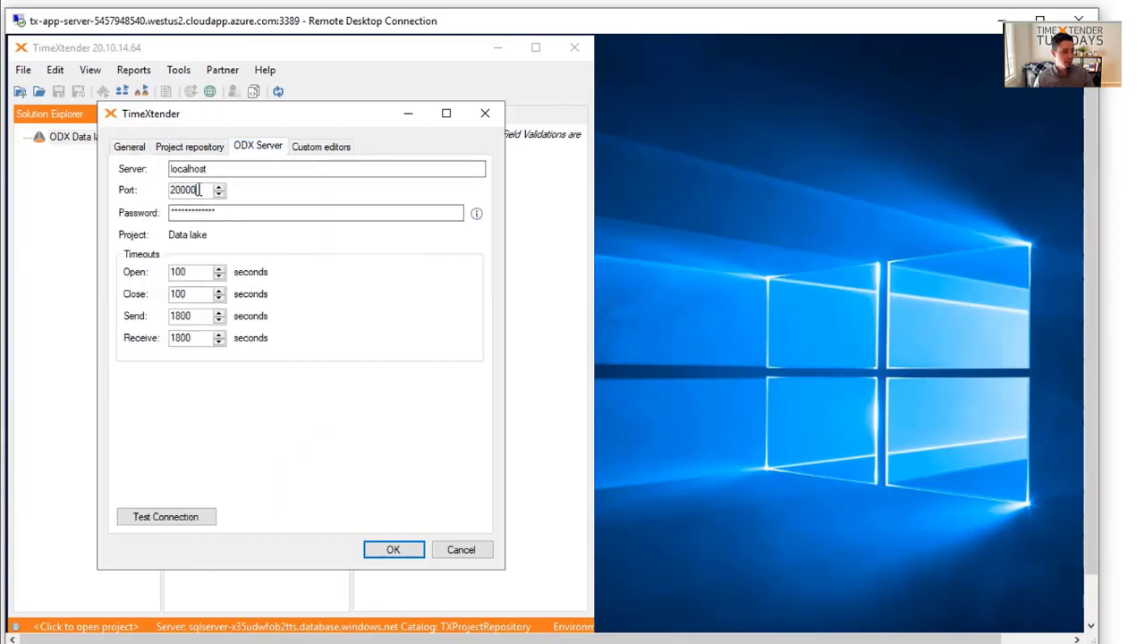
pyautogui.click(181, 190)
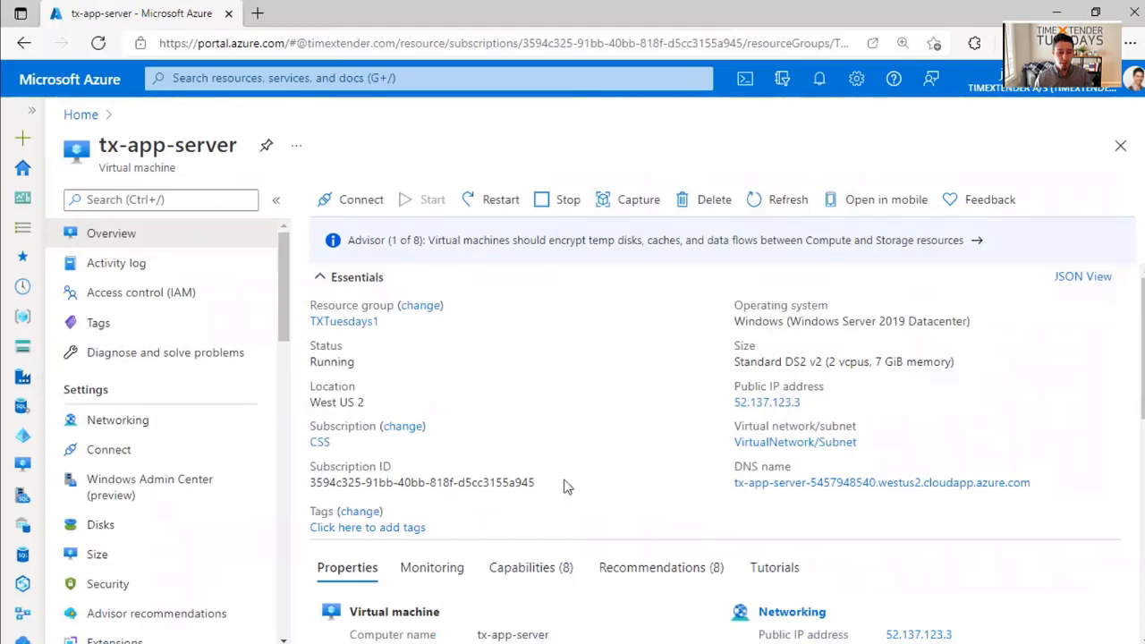
# Switch to the Azure portal and review the inbound port rules in the tx-app-server virtual machine's networking settings
pyautogui.scroll(-1, 576, 493)
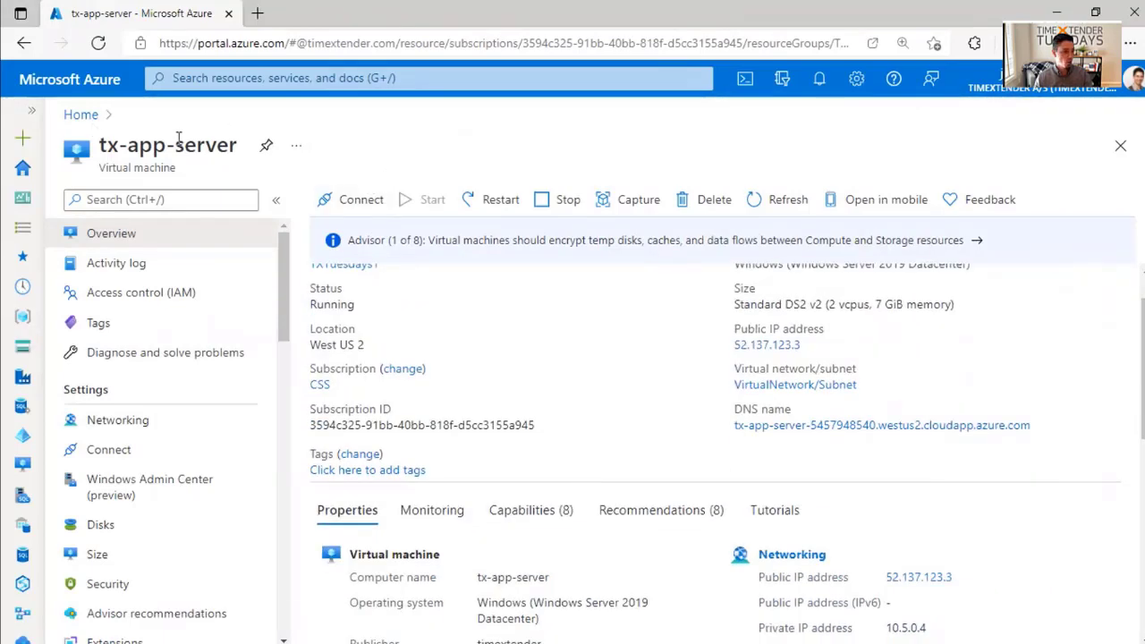
pyautogui.scroll(-2, 633, 424)
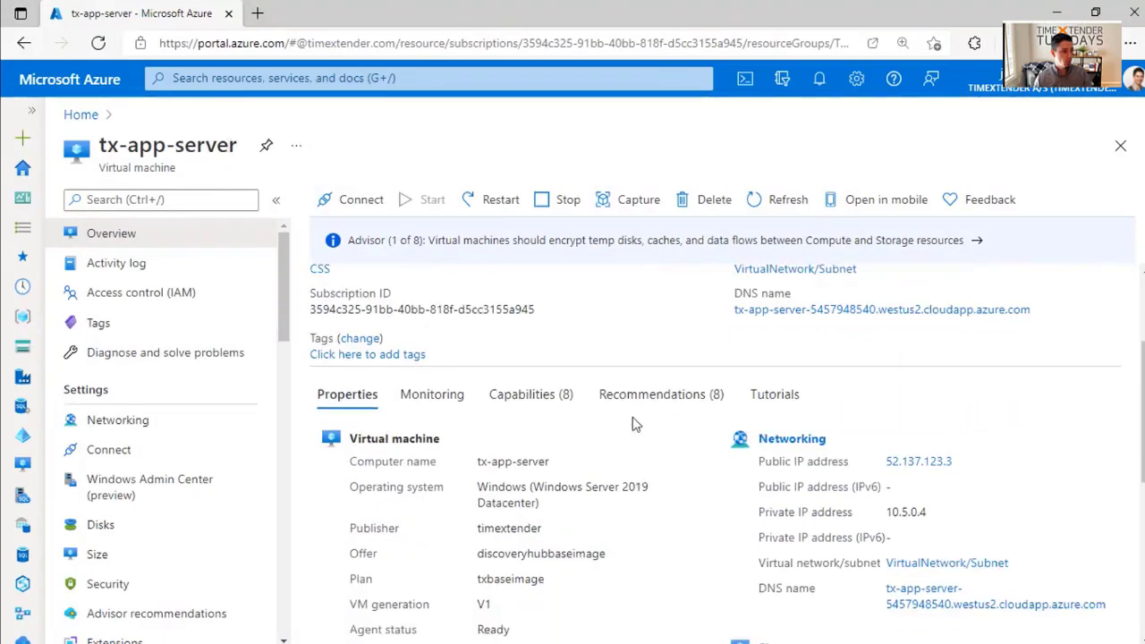
pyautogui.scroll(-1, 632, 424)
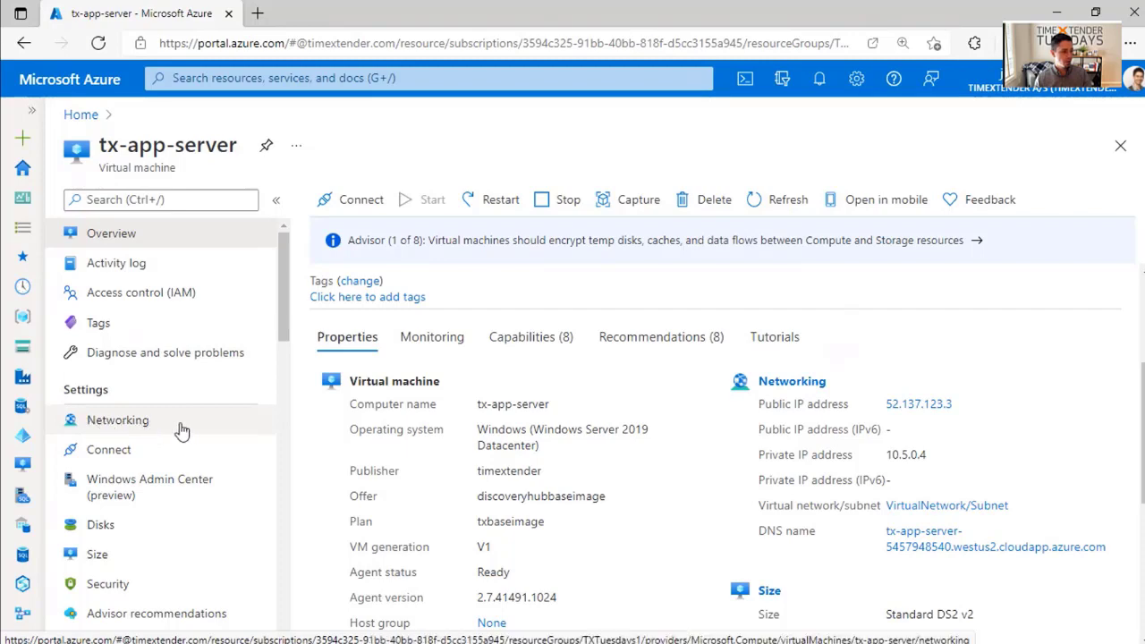
pyautogui.click(125, 428)
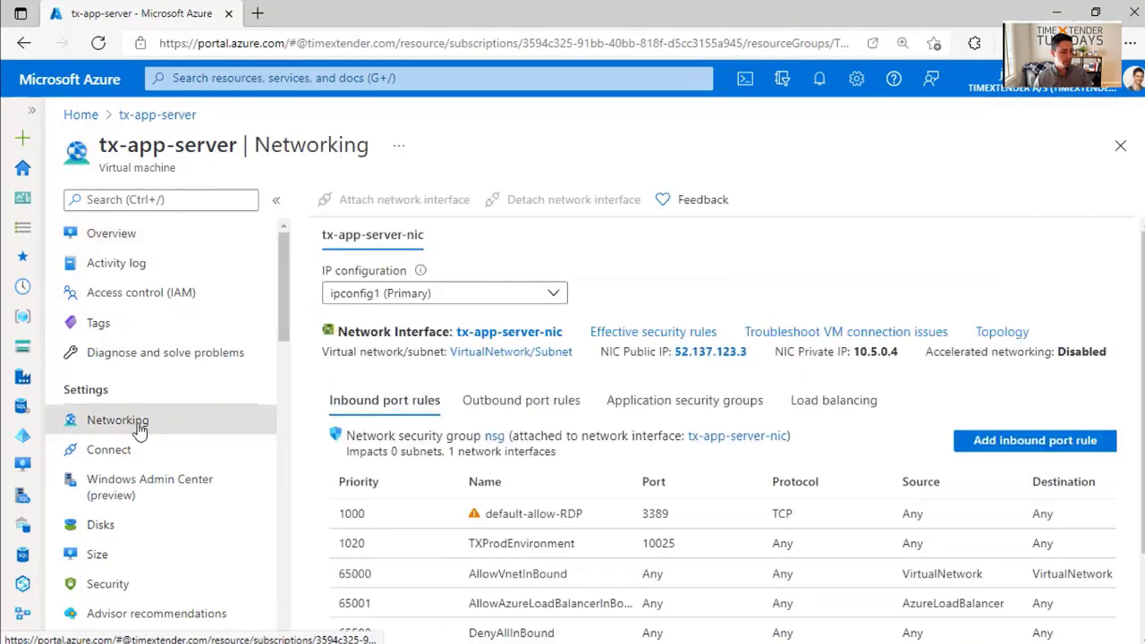
pyautogui.scroll(-1, 636, 447)
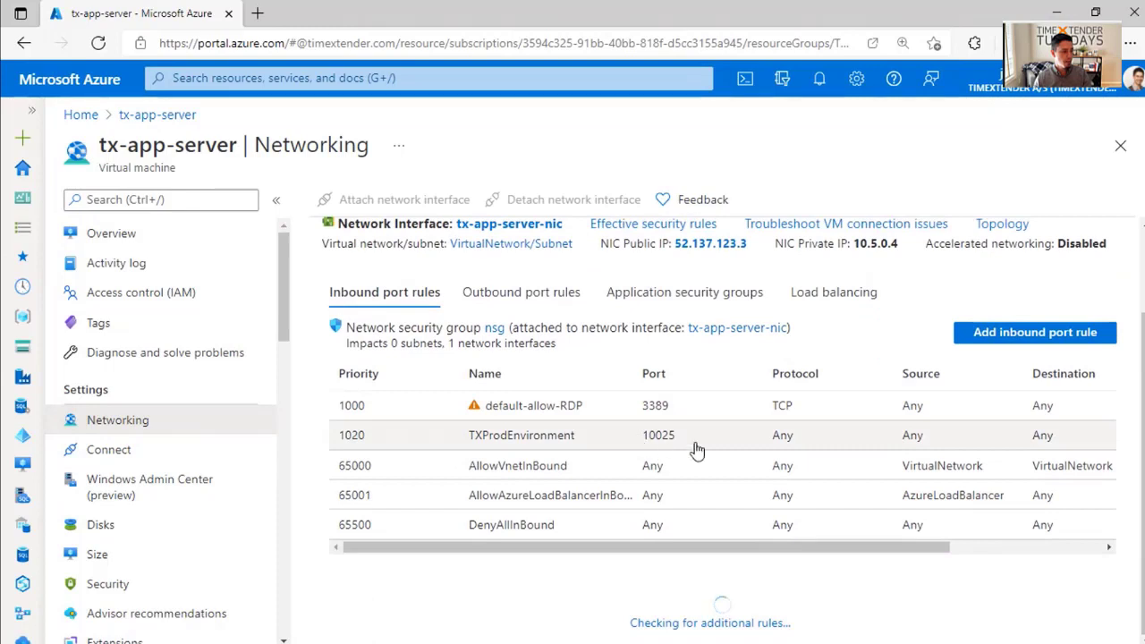
pyautogui.moveTo(337, 288); pyautogui.dragTo(440, 295)
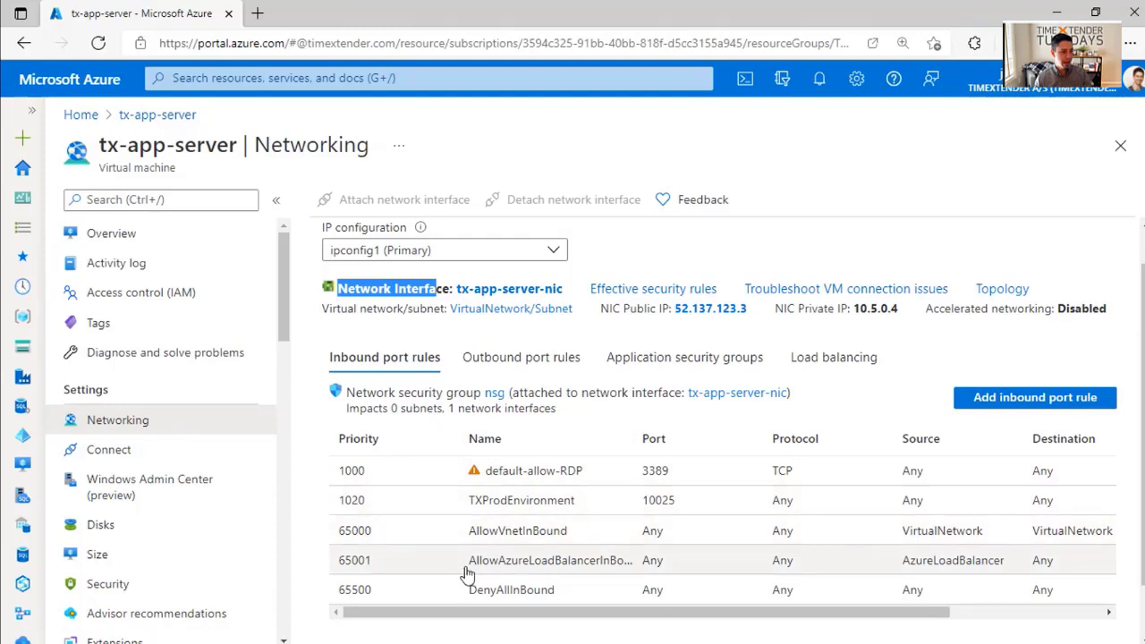
pyautogui.scroll(1, 467, 576)
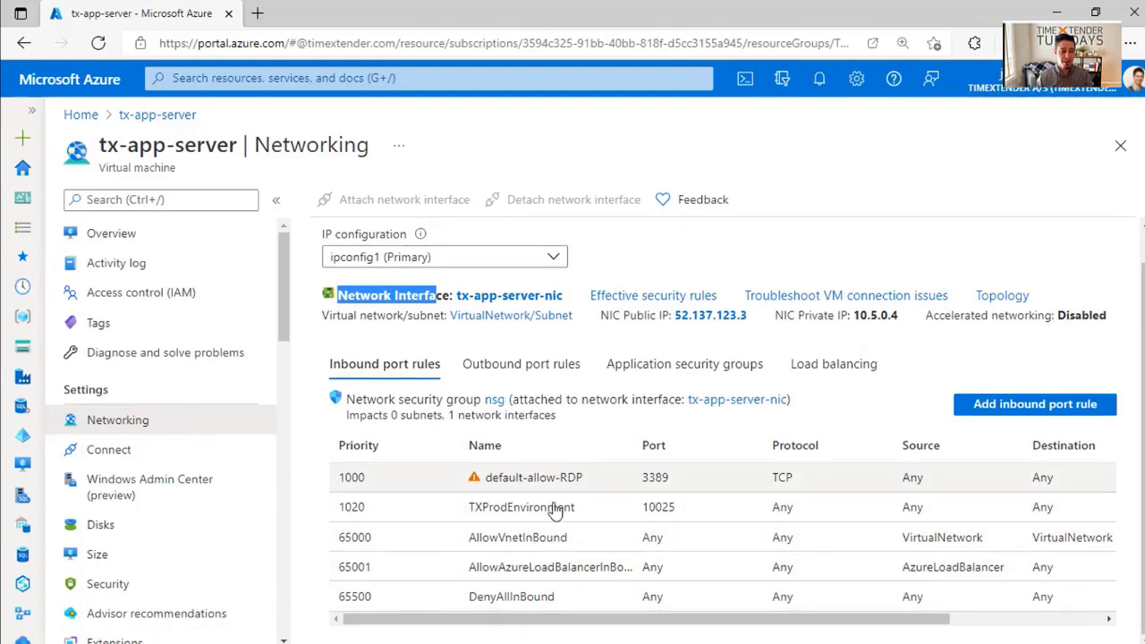
# Start a new inbound port rule for tx-app-server, keeping the source as Any and the service as Custom
pyautogui.click(979, 404)
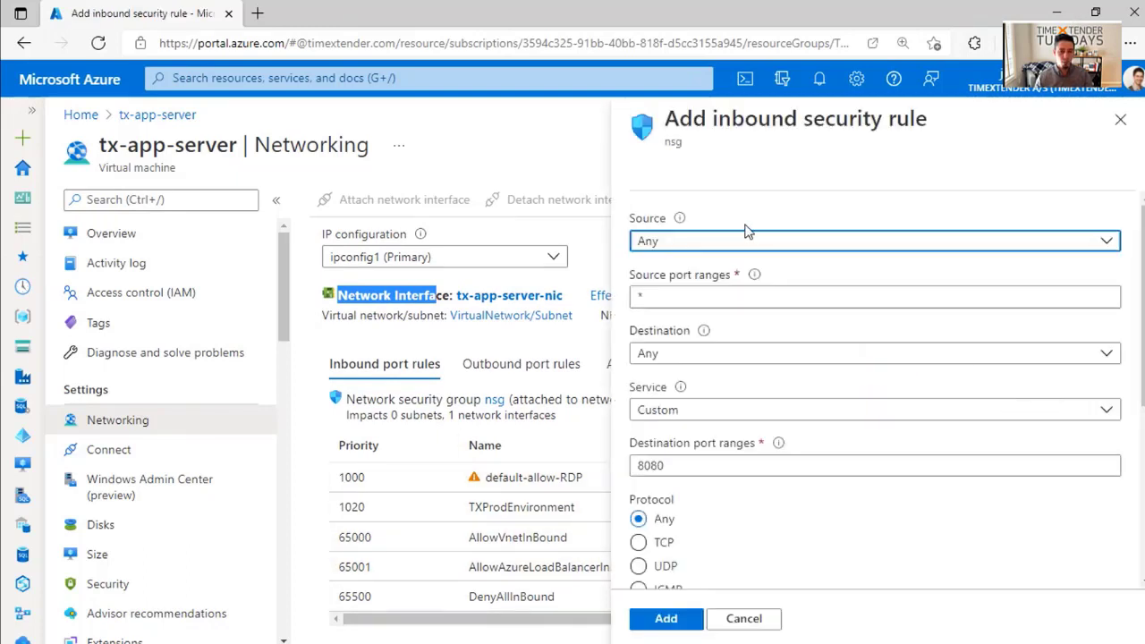
pyautogui.click(725, 243)
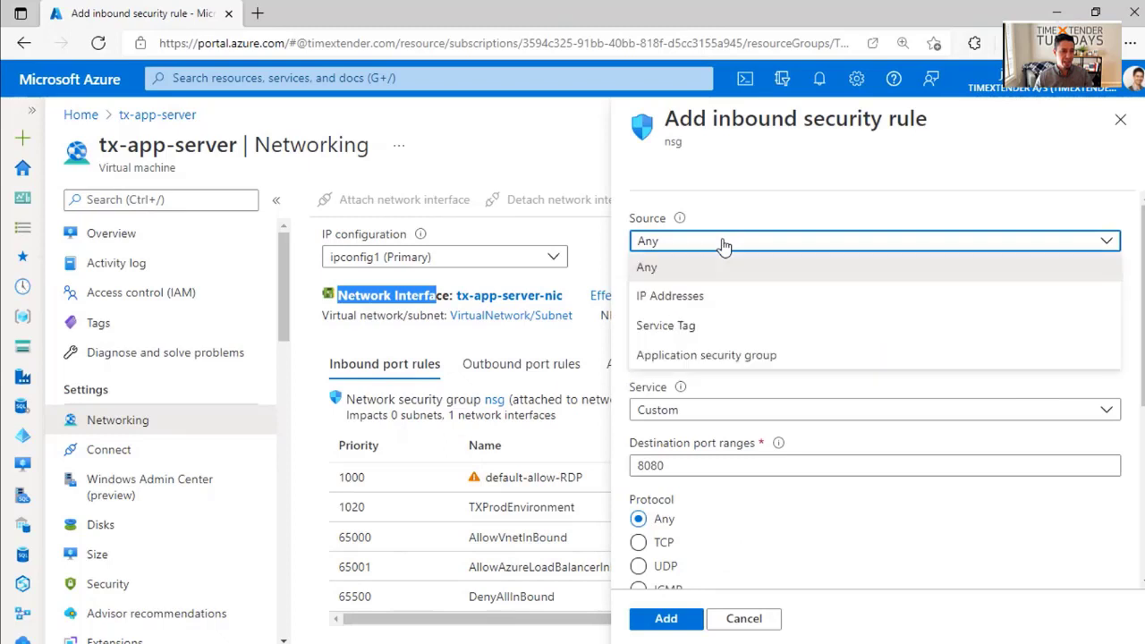
pyautogui.click(725, 243)
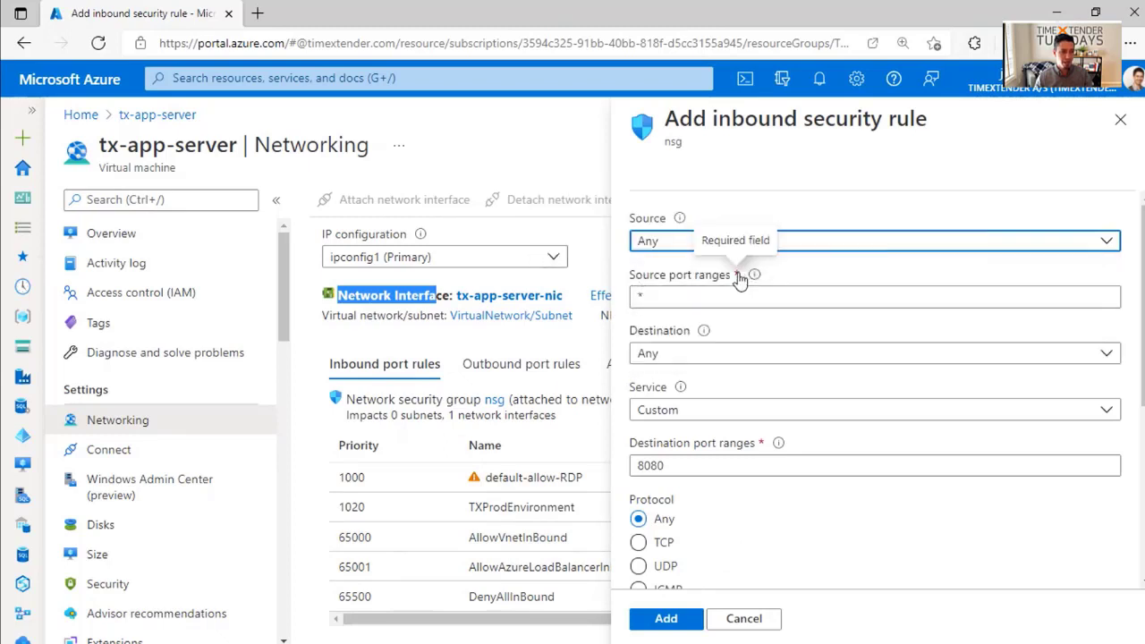
pyautogui.moveTo(754, 277)
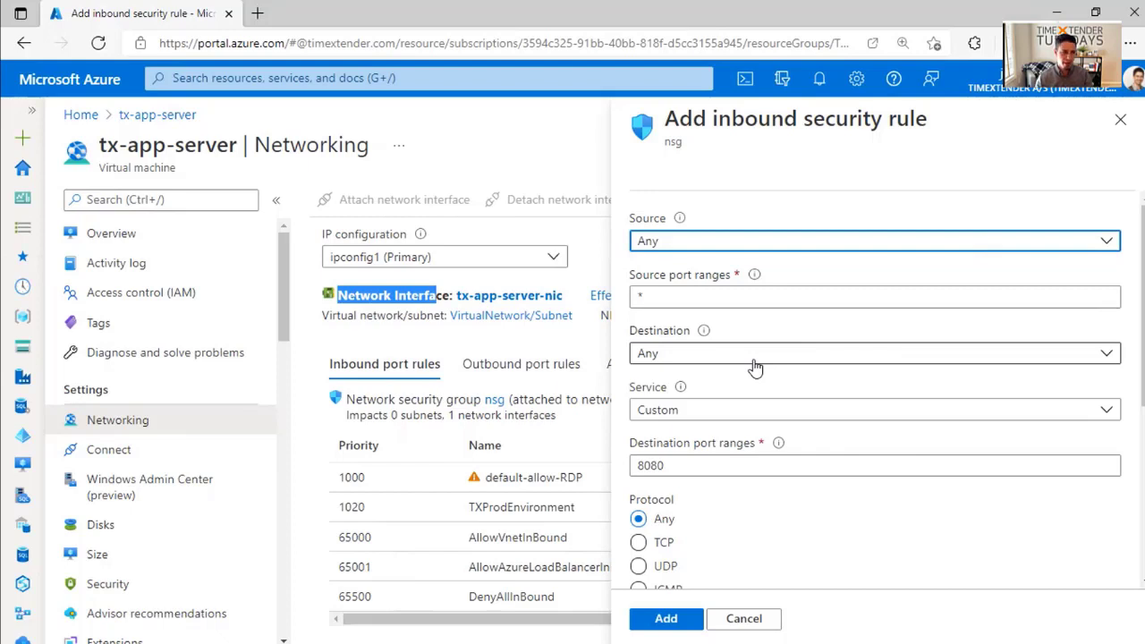
pyautogui.click(728, 415)
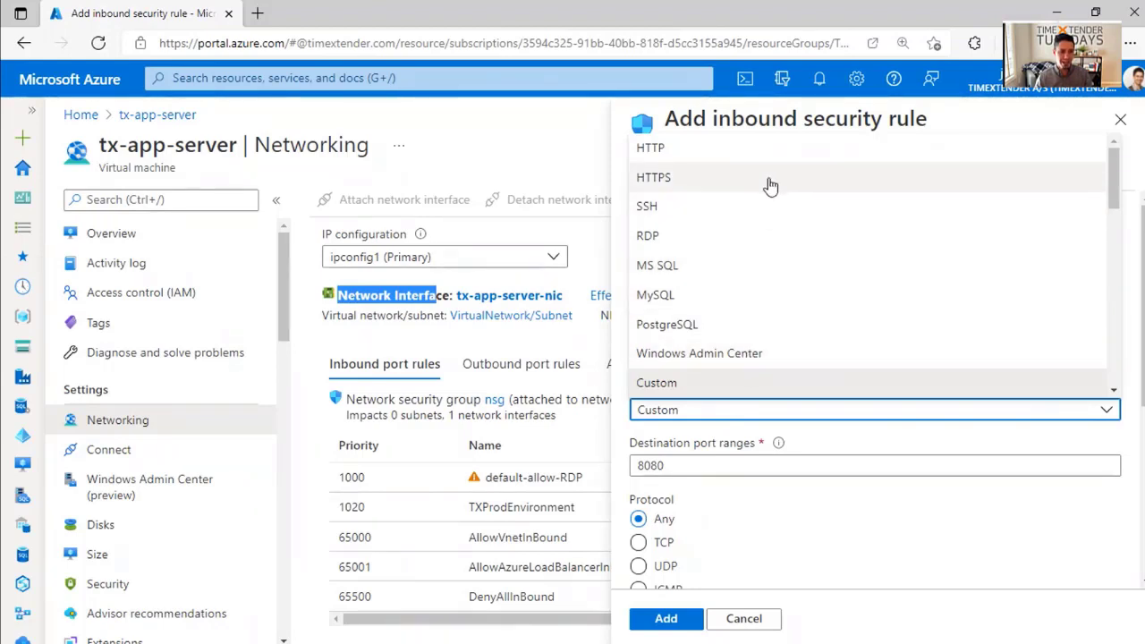
pyautogui.click(682, 413)
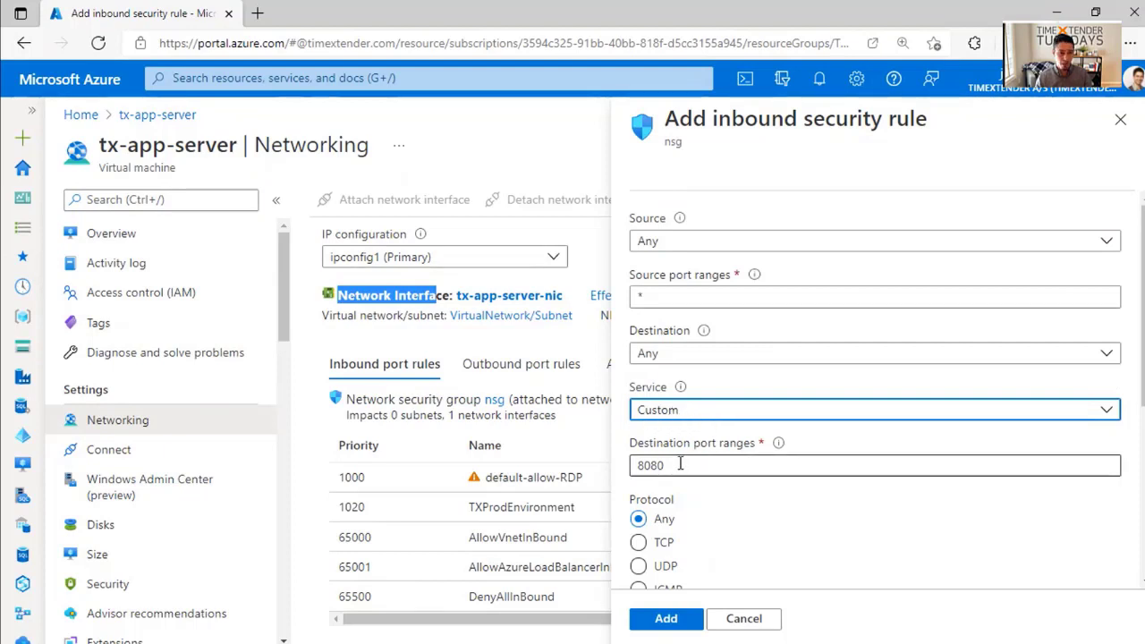
# Set the inbound rule's destination port range to 20000 and its protocol to TCP
pyautogui.moveTo(682, 465); pyautogui.dragTo(634, 466)
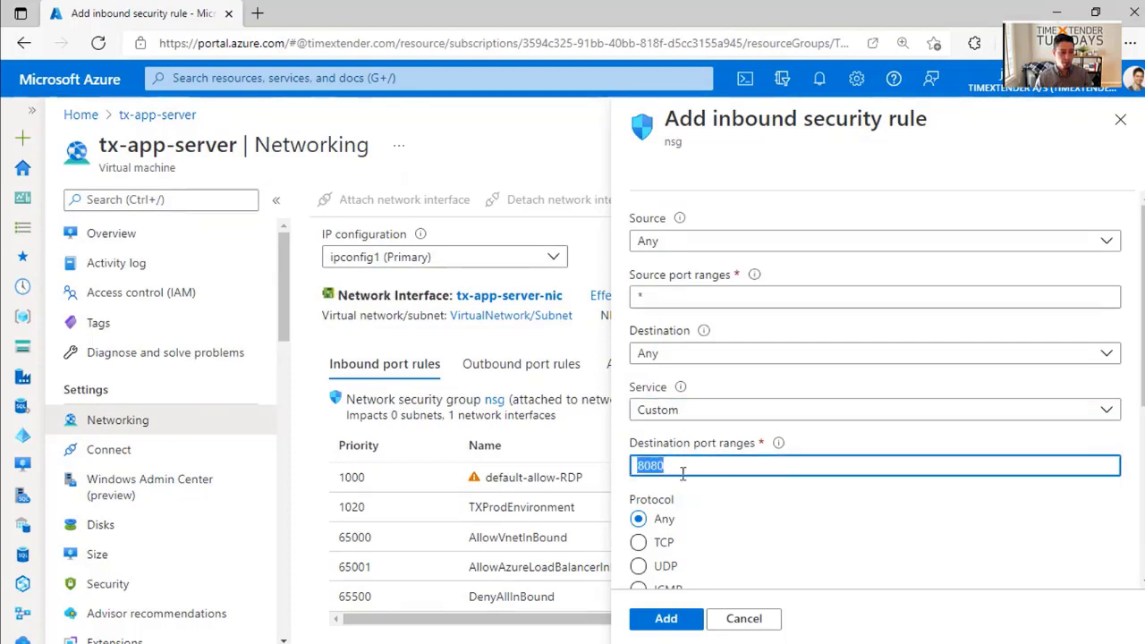
pyautogui.scroll(-1, 854, 498)
pyautogui.press('BackSpace')
pyautogui.write('20')
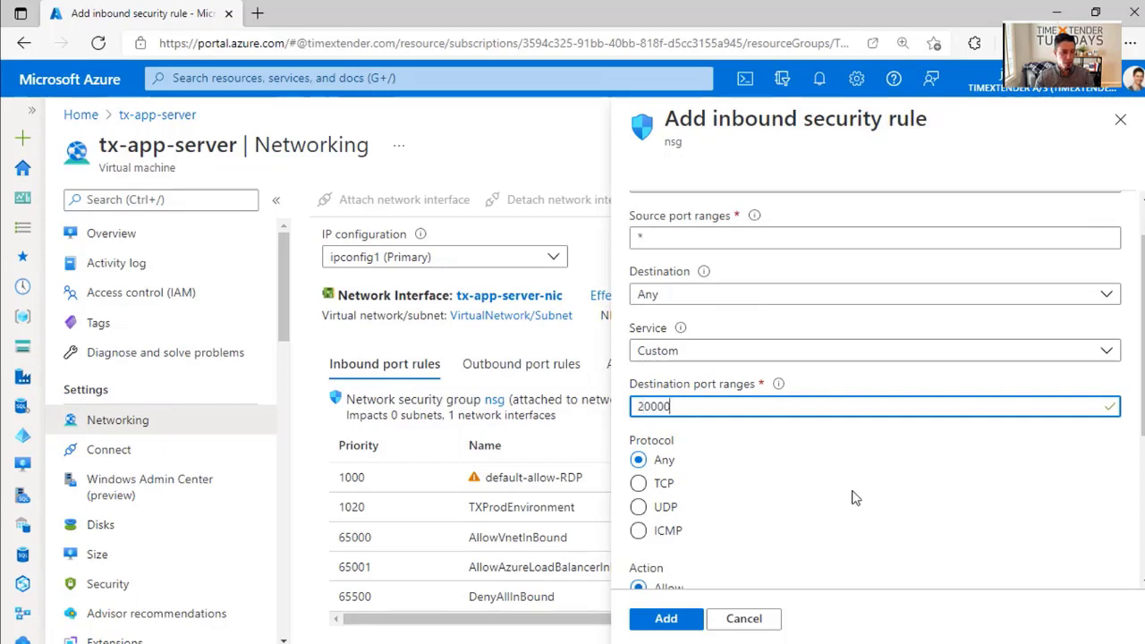
pyautogui.write('000')
pyautogui.click(638, 488)
pyautogui.scroll(-2, 767, 465)
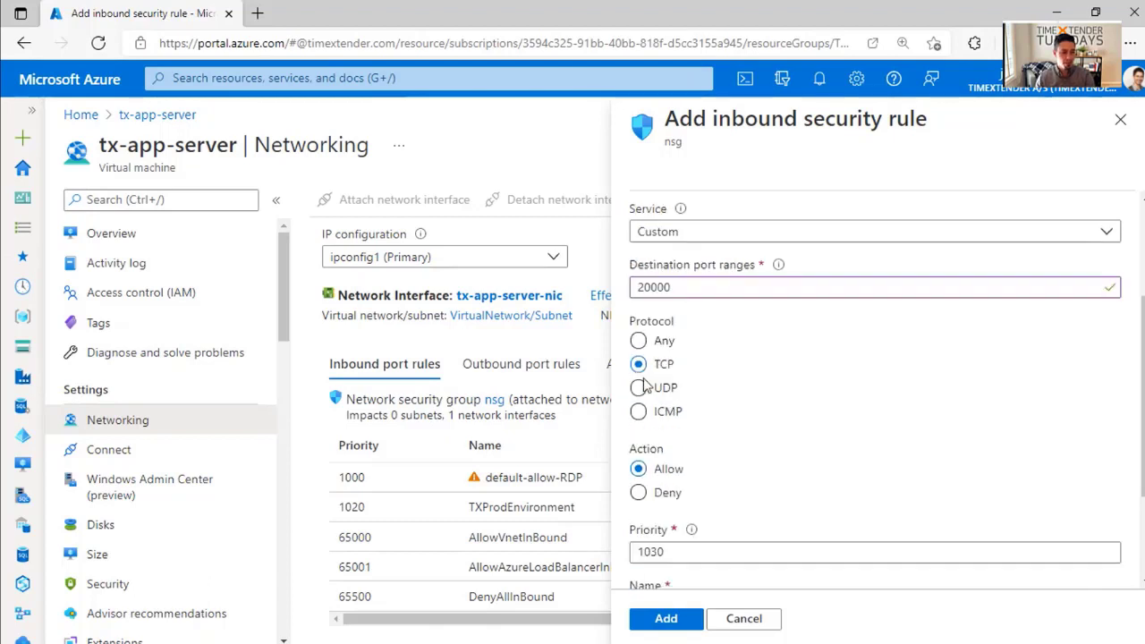
# Name the inbound rule ODXPort_20000 and add it to the network security group
pyautogui.scroll(-2, 764, 390)
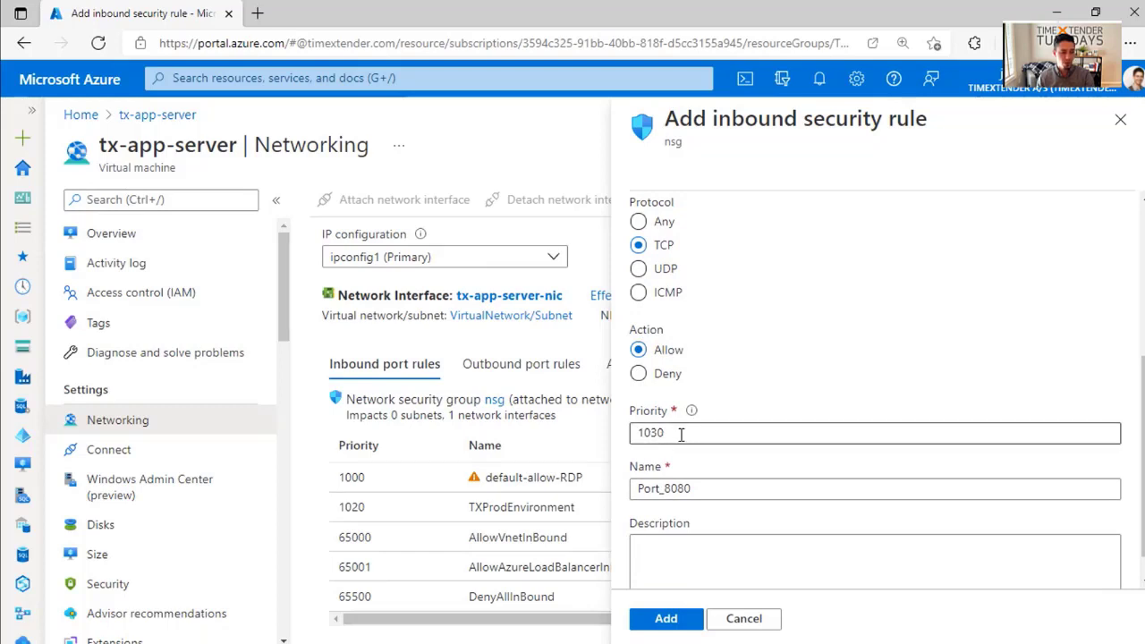
pyautogui.moveTo(723, 489); pyautogui.dragTo(583, 481)
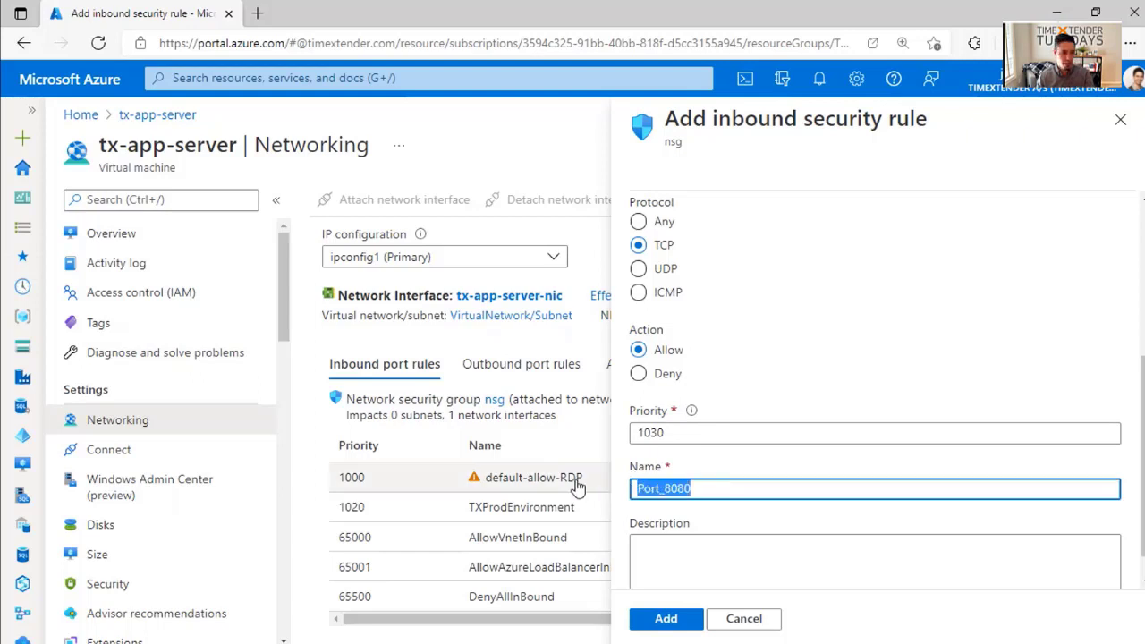
pyautogui.write('ODXPort')
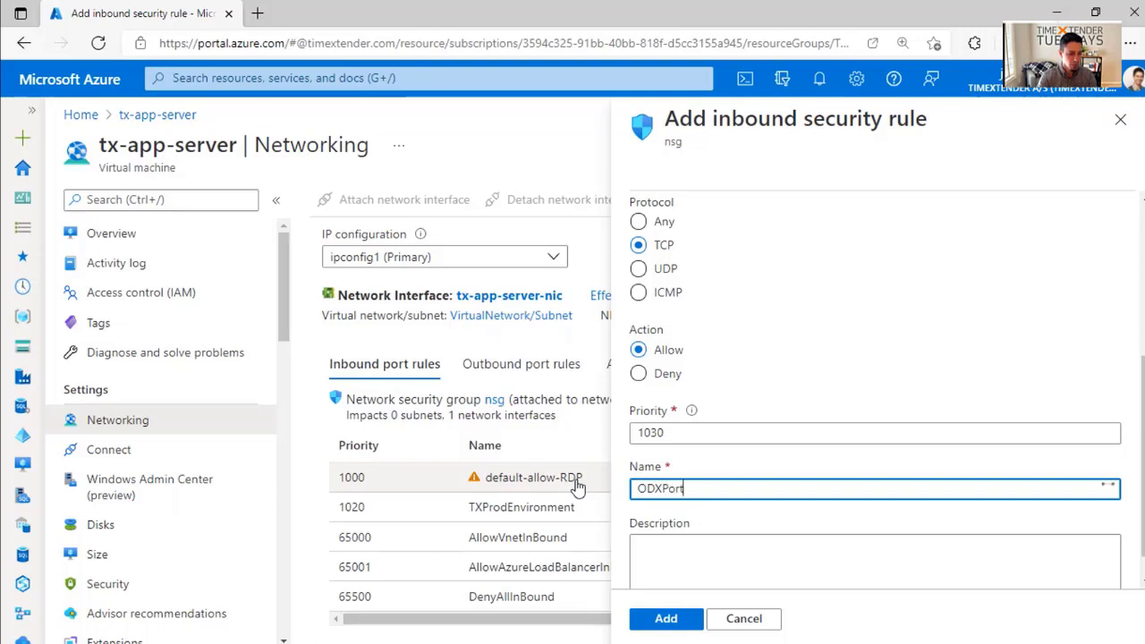
pyautogui.write('_200')
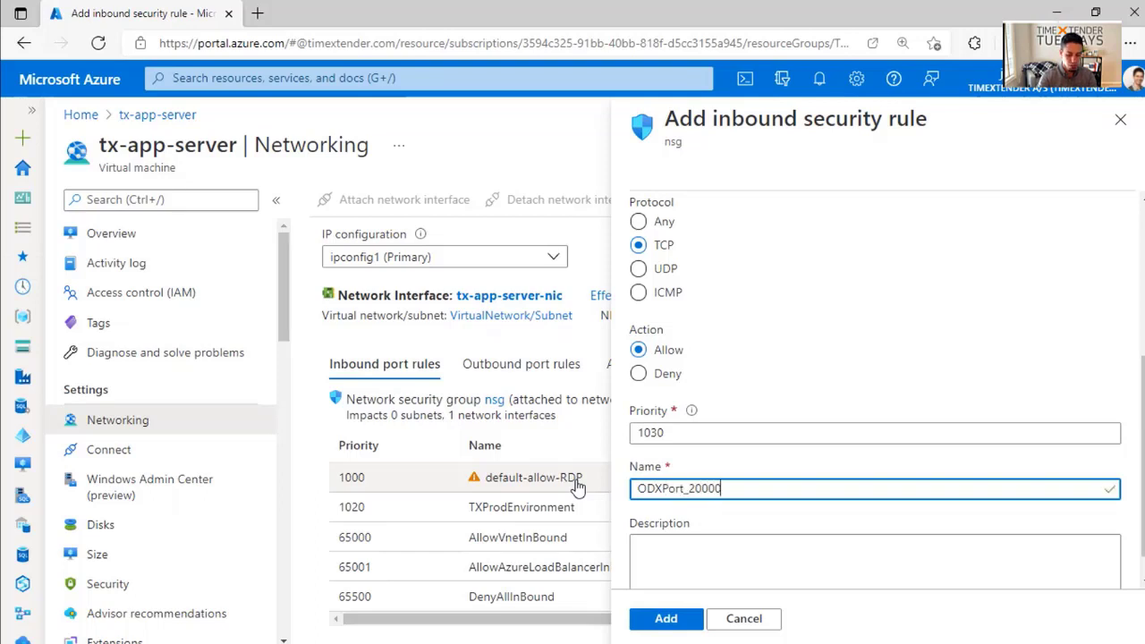
pyautogui.write('00')
pyautogui.click(681, 619)
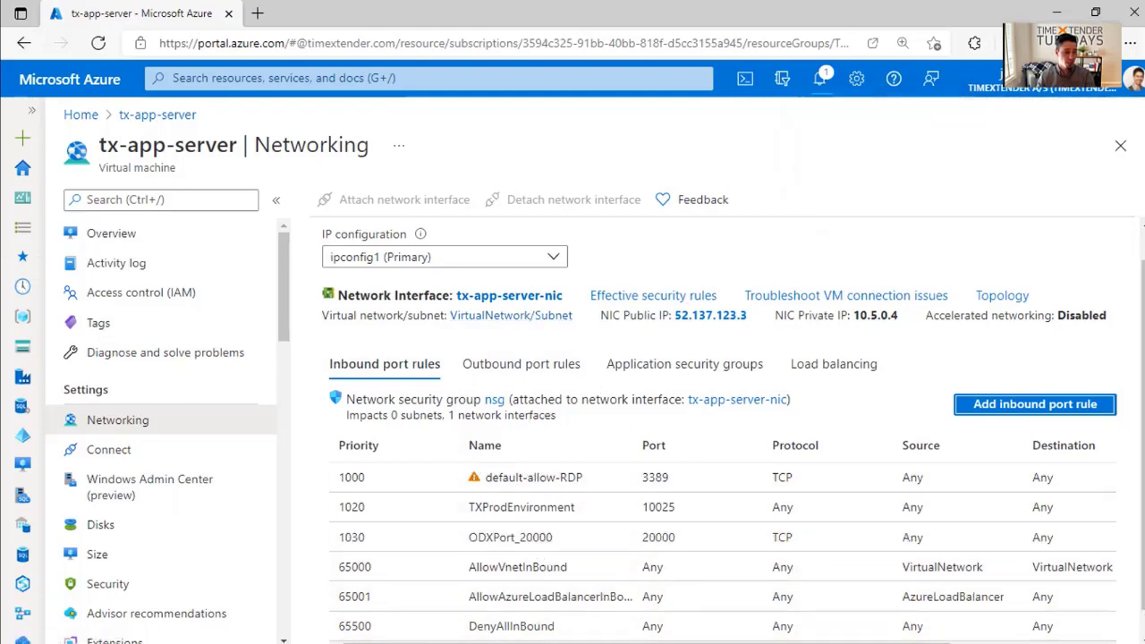
# Switch back to the Remote Desktop session in full screen and dismiss the TimeXtender options without saving
pyautogui.hotkey('alt', 'Tab')
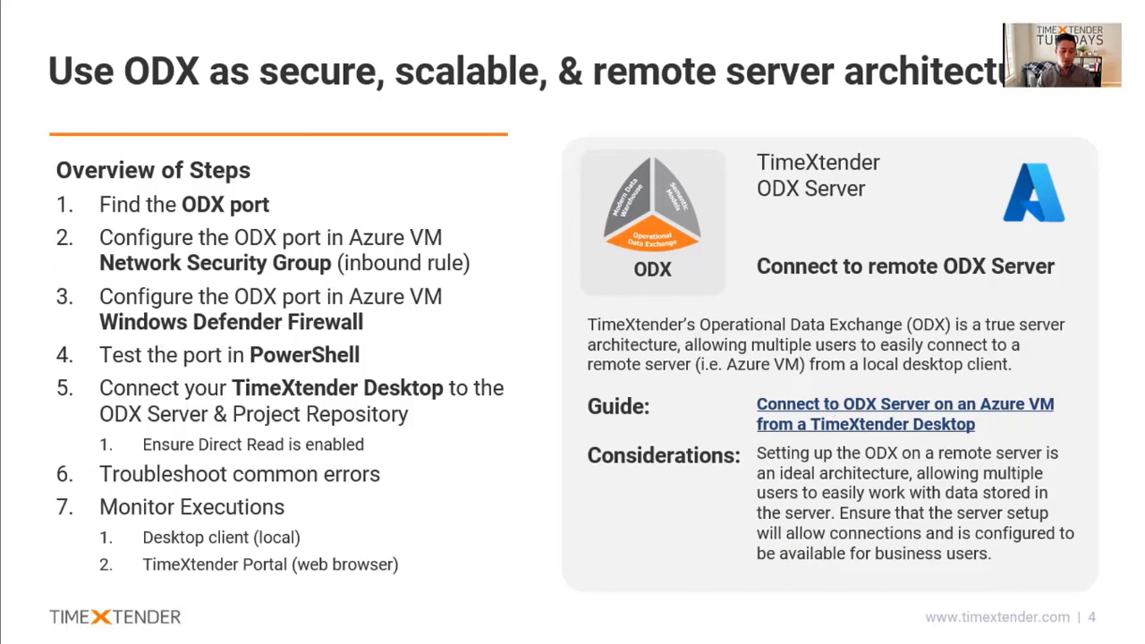
pyautogui.hotkey('alt', 'Tab')
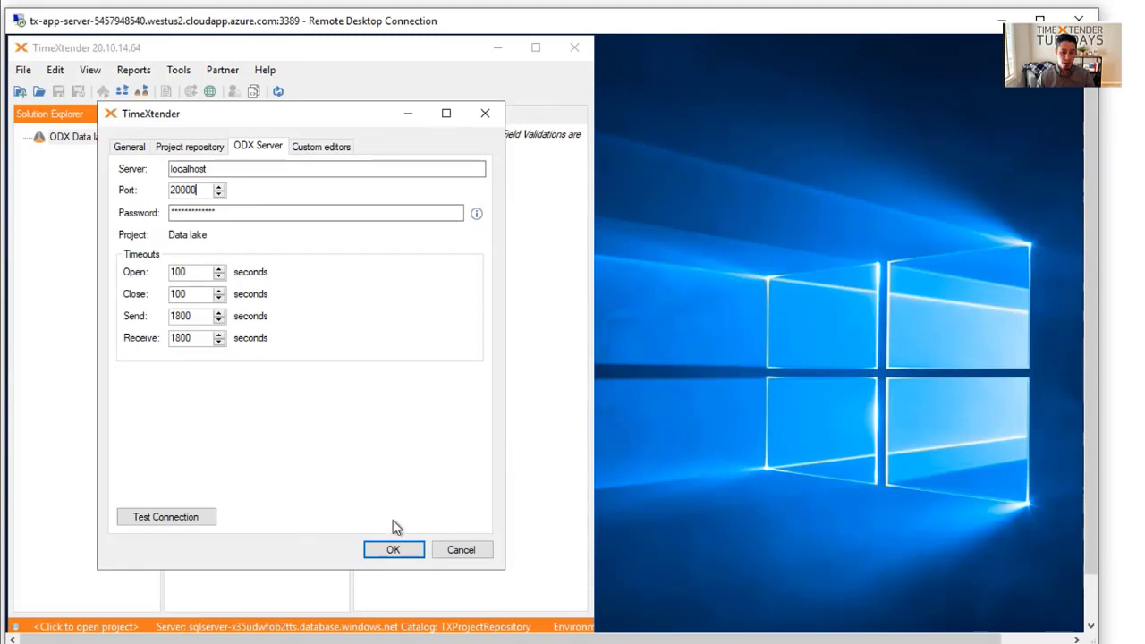
pyautogui.click(1040, 19)
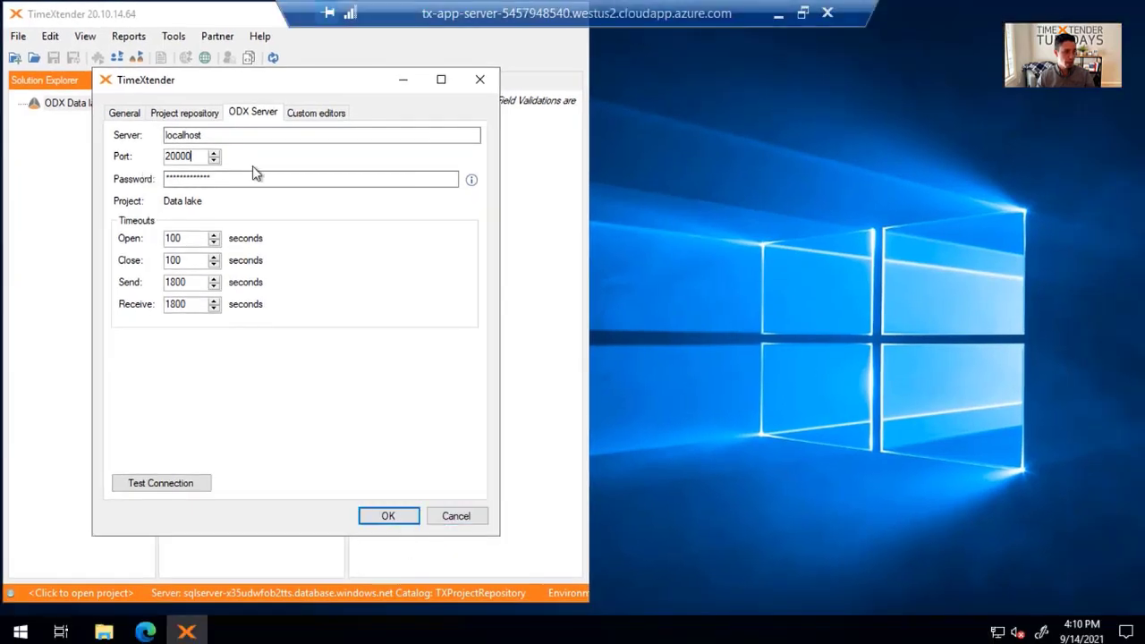
pyautogui.click(444, 517)
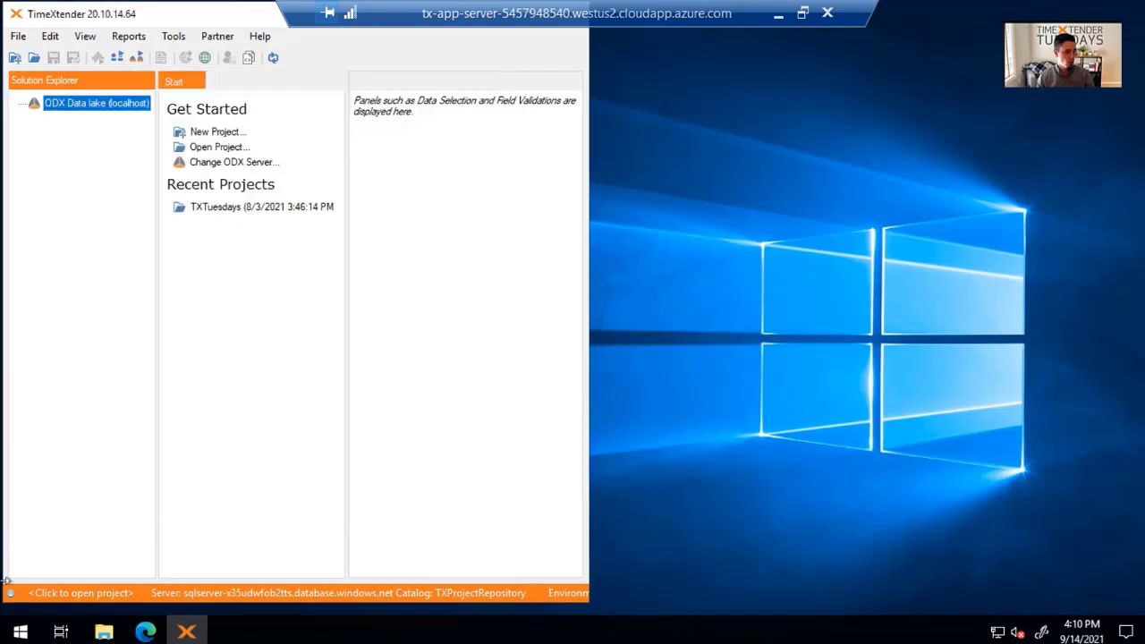
# Open Windows Defender Firewall with Advanced Security on the virtual machine and show its inbound rules
pyautogui.click(20, 632)
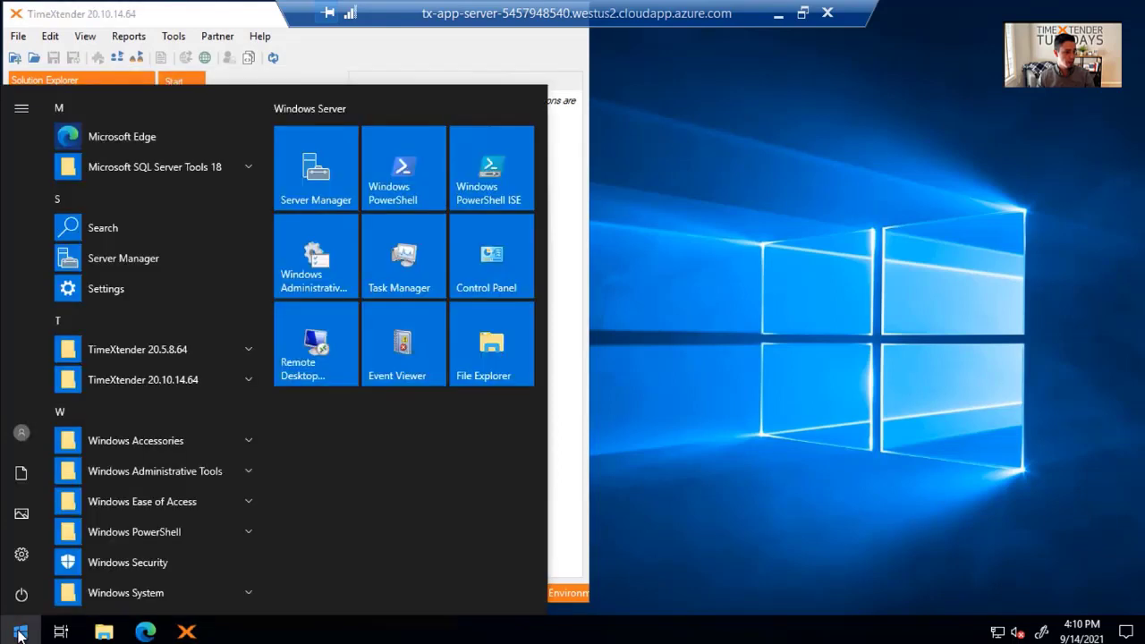
pyautogui.write('firewall')
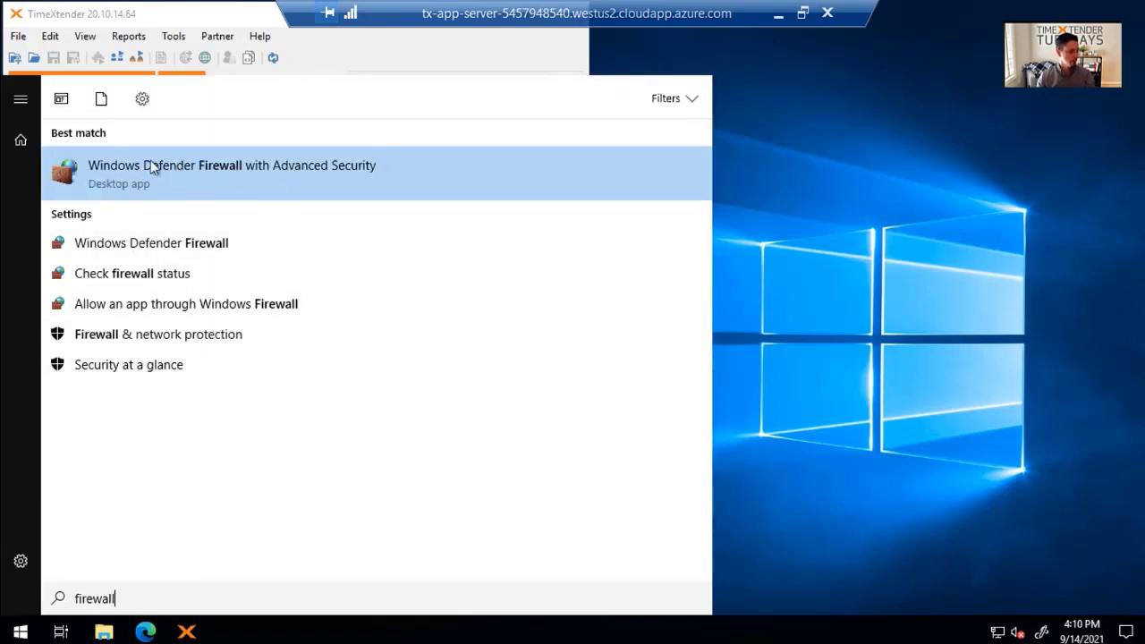
pyautogui.click(313, 166)
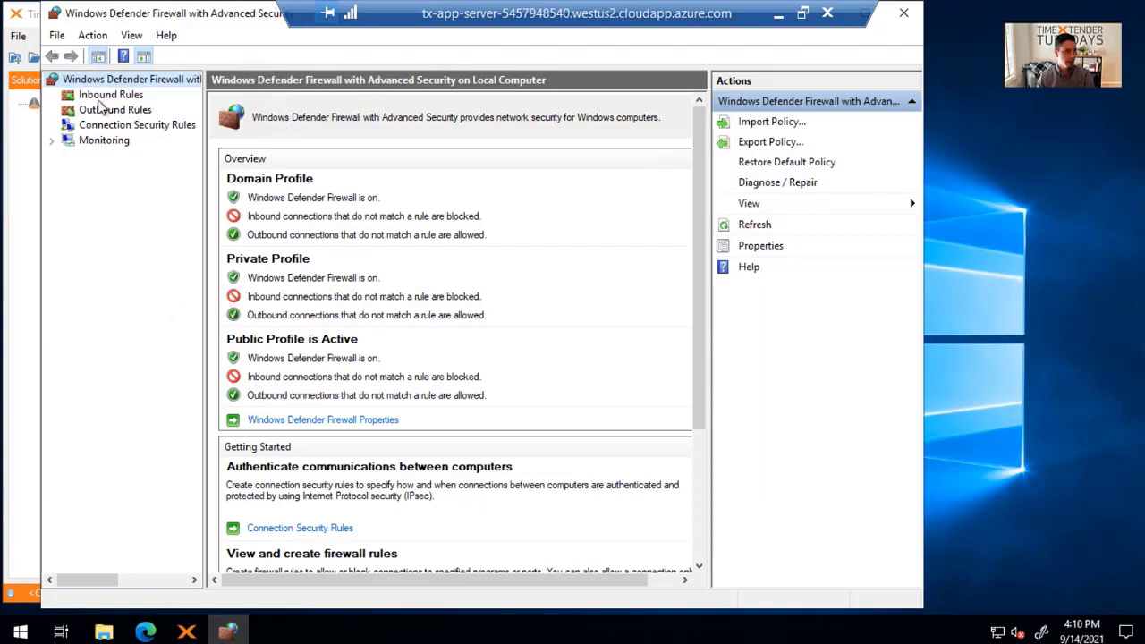
pyautogui.click(100, 96)
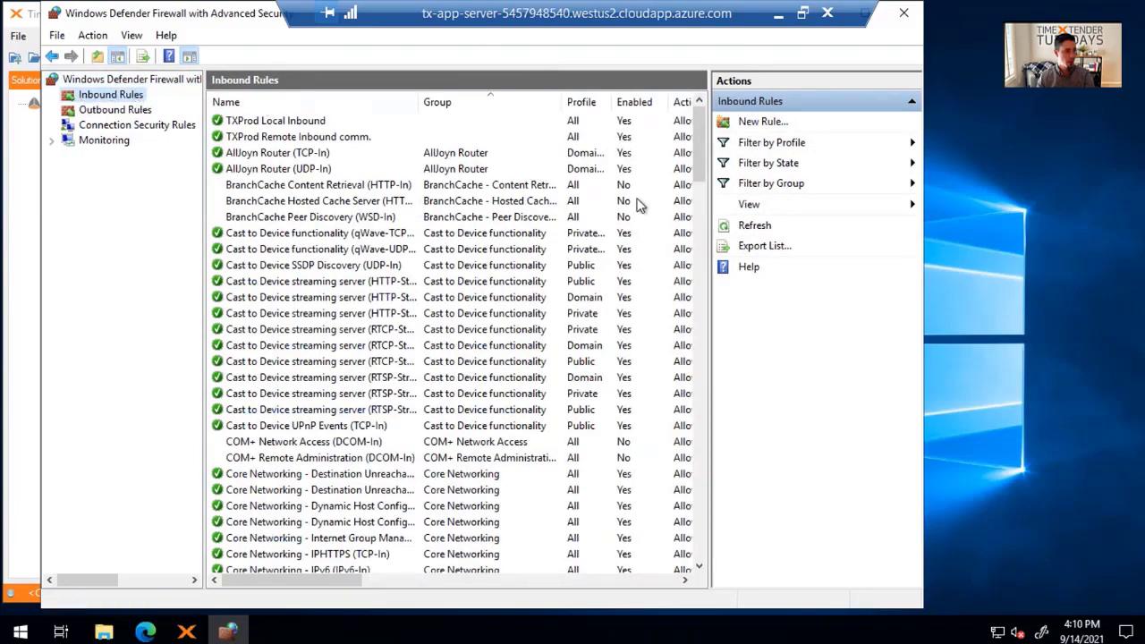
# Start a new inbound firewall rule of type Port for TCP on specific local port 20000
pyautogui.click(762, 121)
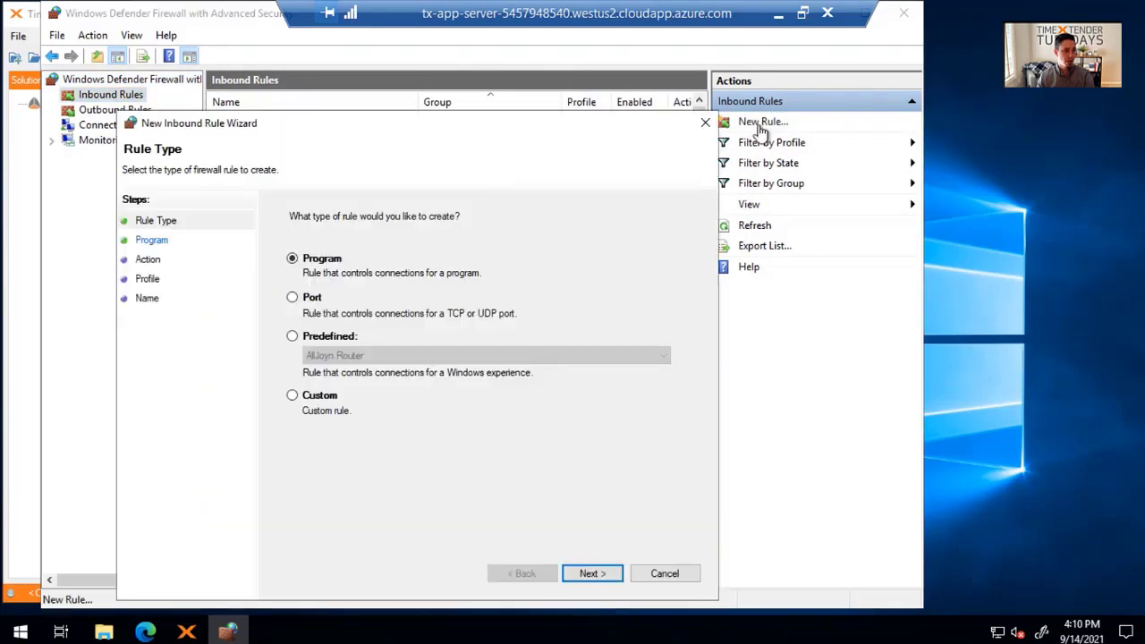
pyautogui.click(292, 297)
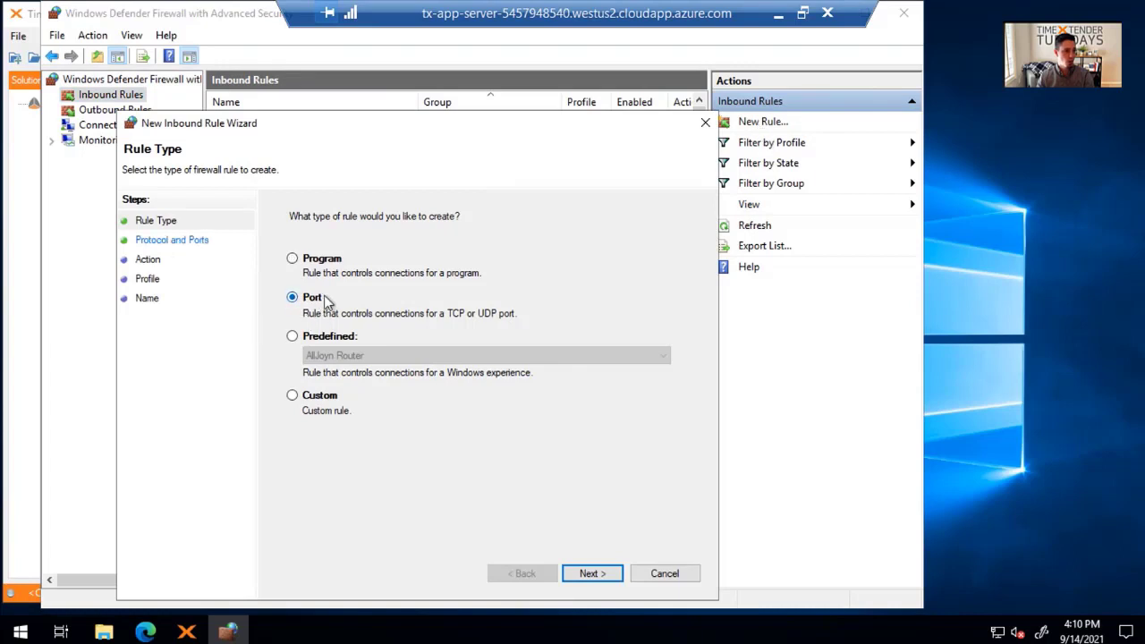
pyautogui.click(591, 571)
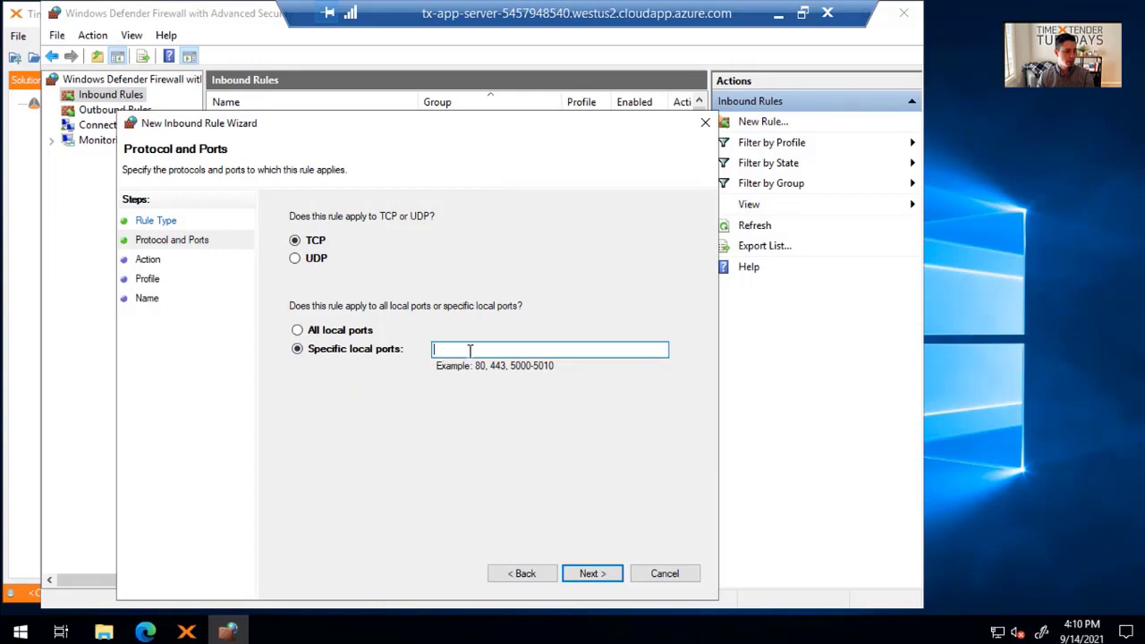
pyautogui.write('20000')
pyautogui.click(606, 579)
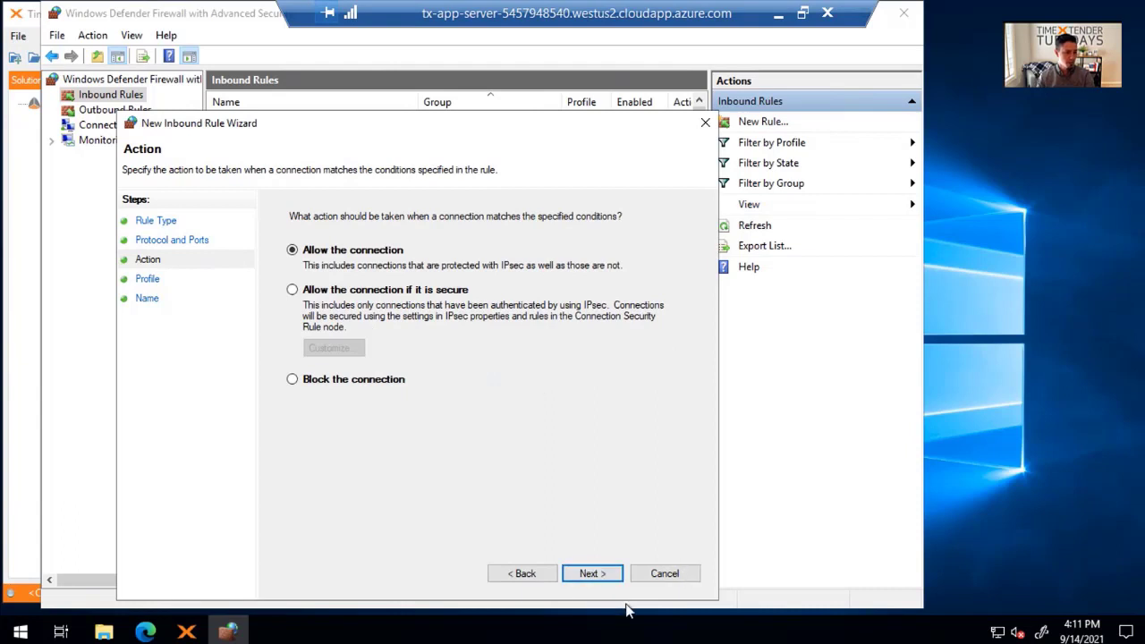
# Allow the connection on the Domain, Private and Public profiles and create the rule with the name ODX Port 20000
pyautogui.click(582, 574)
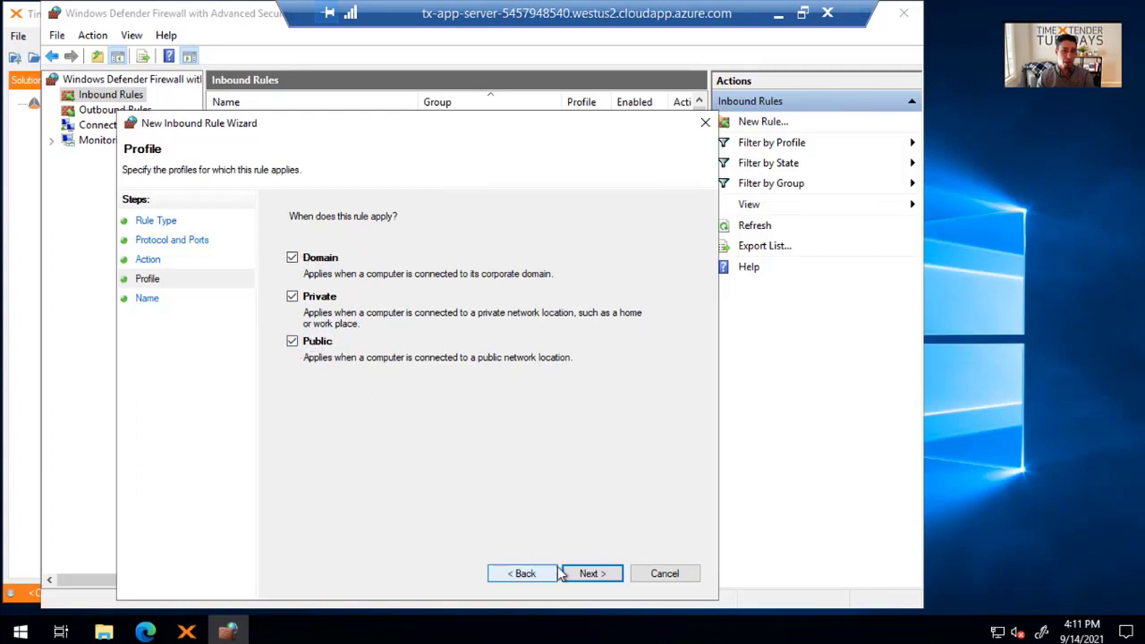
pyautogui.click(594, 574)
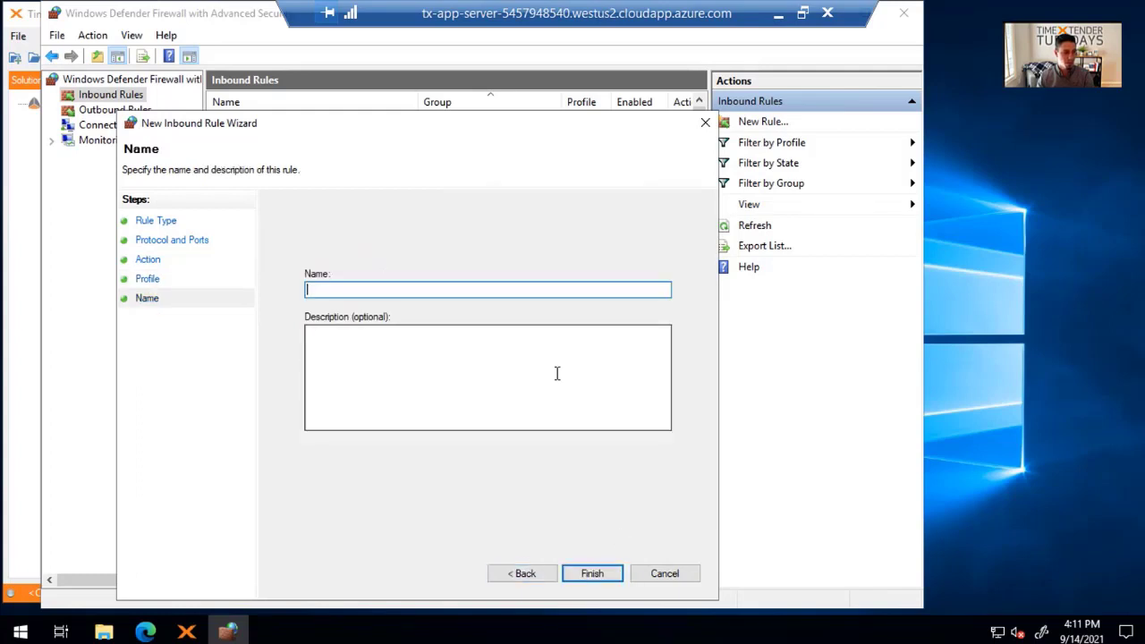
pyautogui.write('ODX Port 20')
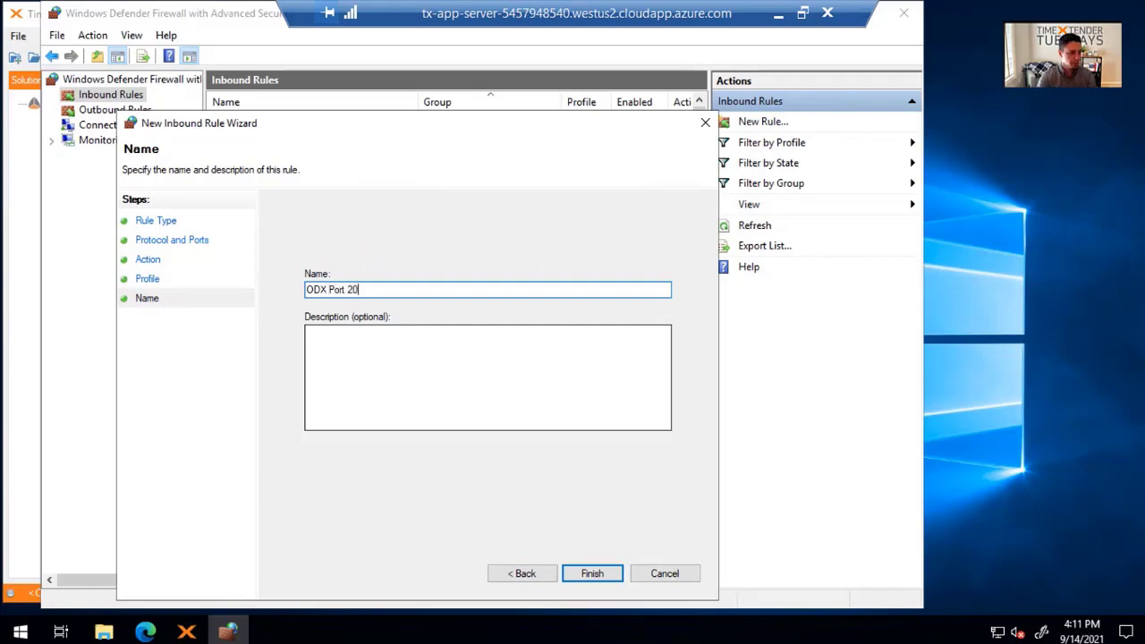
pyautogui.click(611, 573)
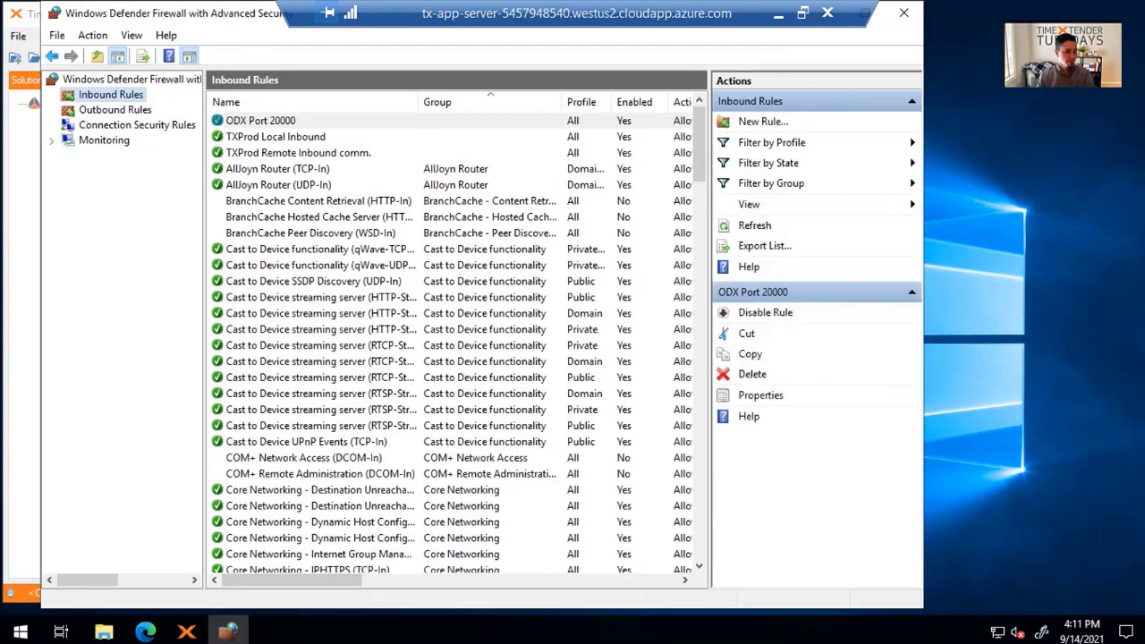
# Open the slide's guide on connecting to ODX Server on an Azure VM and copy its Test-NetConnection command
pyautogui.hotkey('alt', 'Tab')
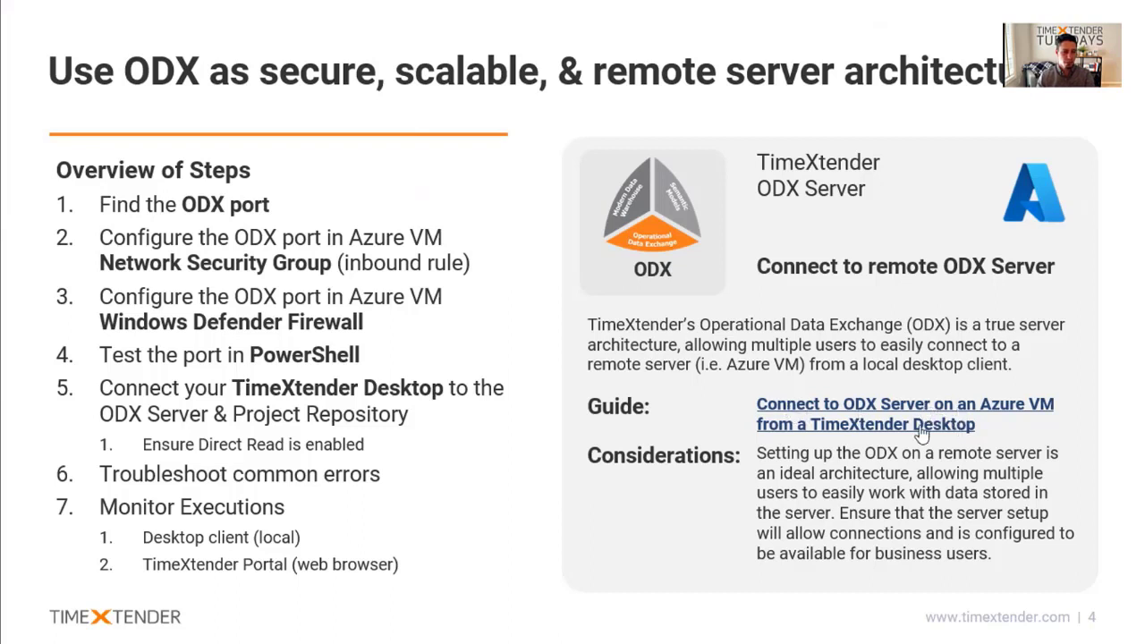
pyautogui.click(851, 424)
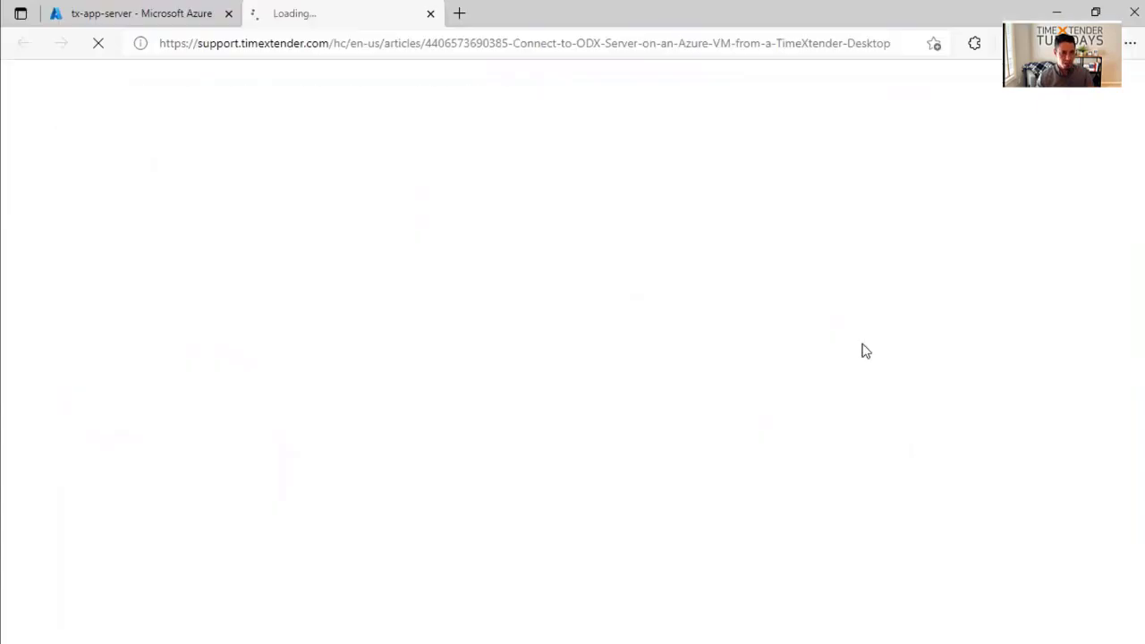
pyautogui.scroll(-20, 704, 445)
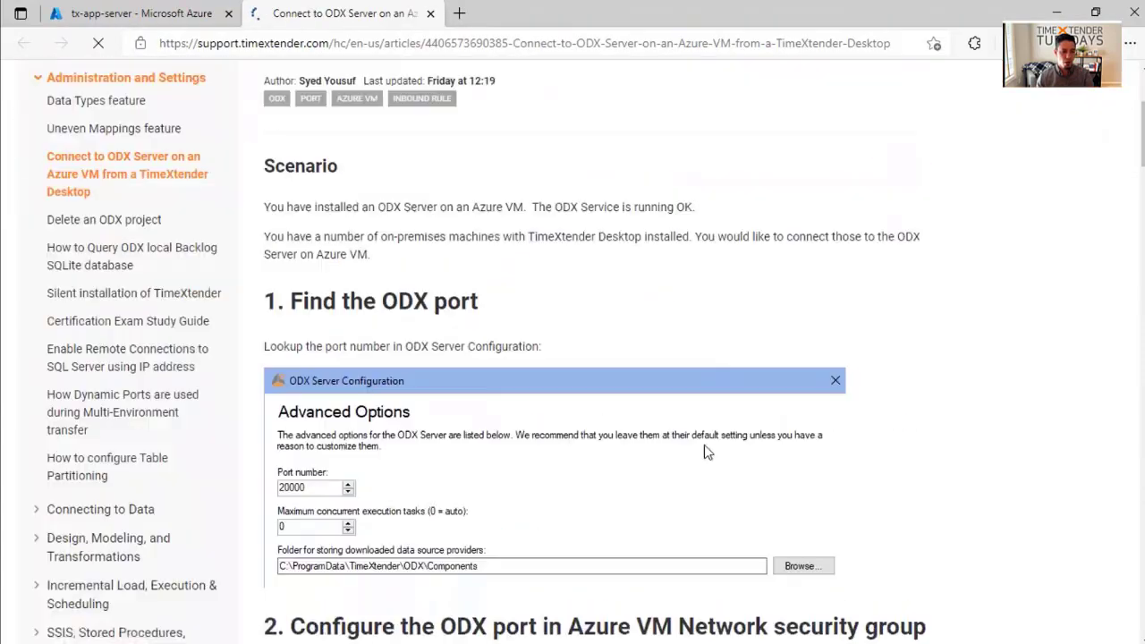
pyautogui.scroll(-2, 702, 439)
pyautogui.scroll(1, 702, 439)
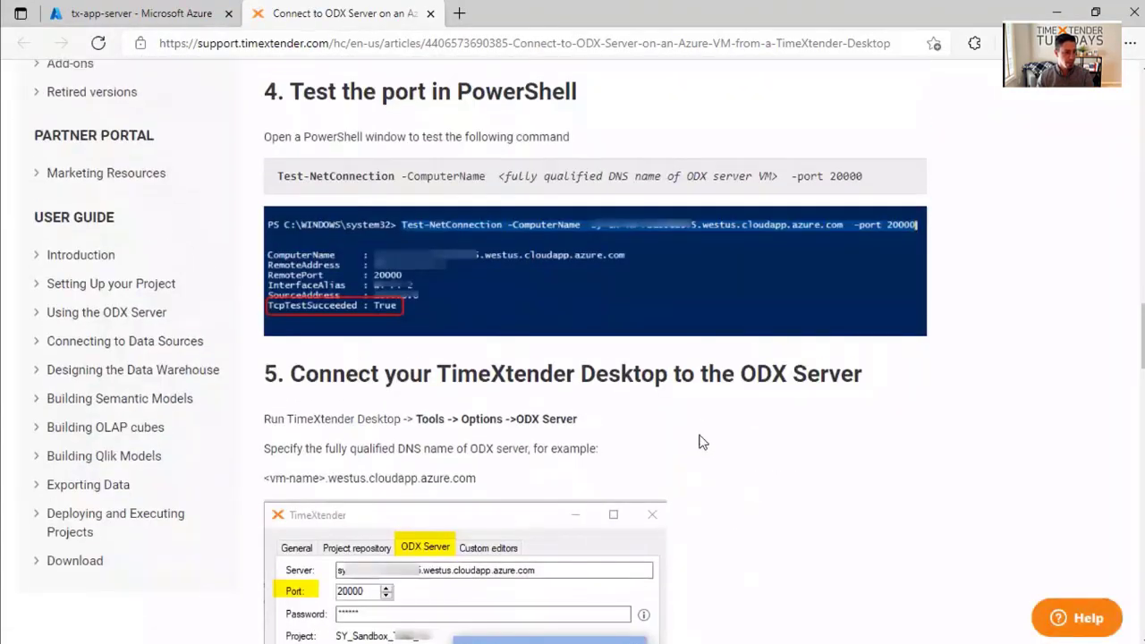
pyautogui.moveTo(280, 179); pyautogui.dragTo(881, 186)
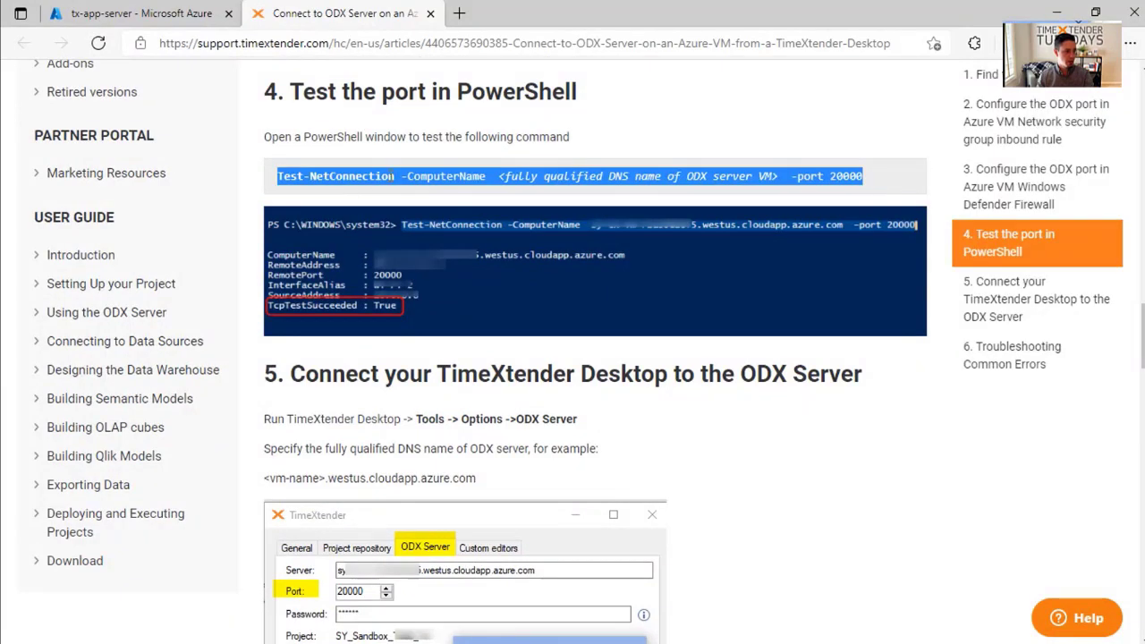
# Paste the copied command into a local Windows PowerShell window and delete everything after Test-NetConnection
pyautogui.moveTo(1144, 32); pyautogui.dragTo(328, 45)
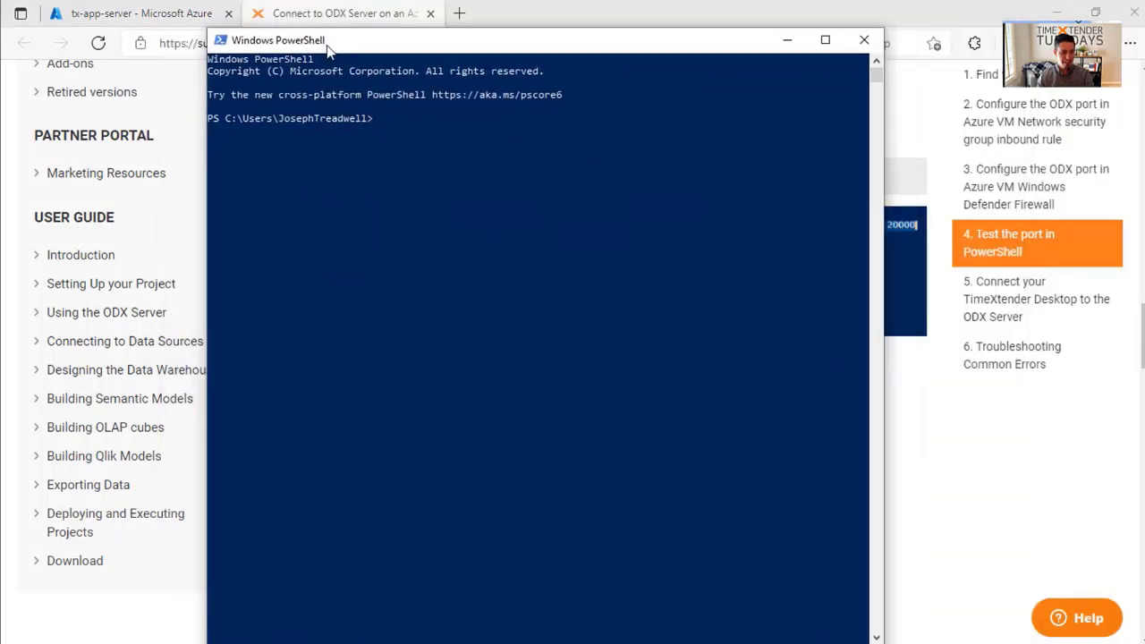
pyautogui.rightClick(410, 150)
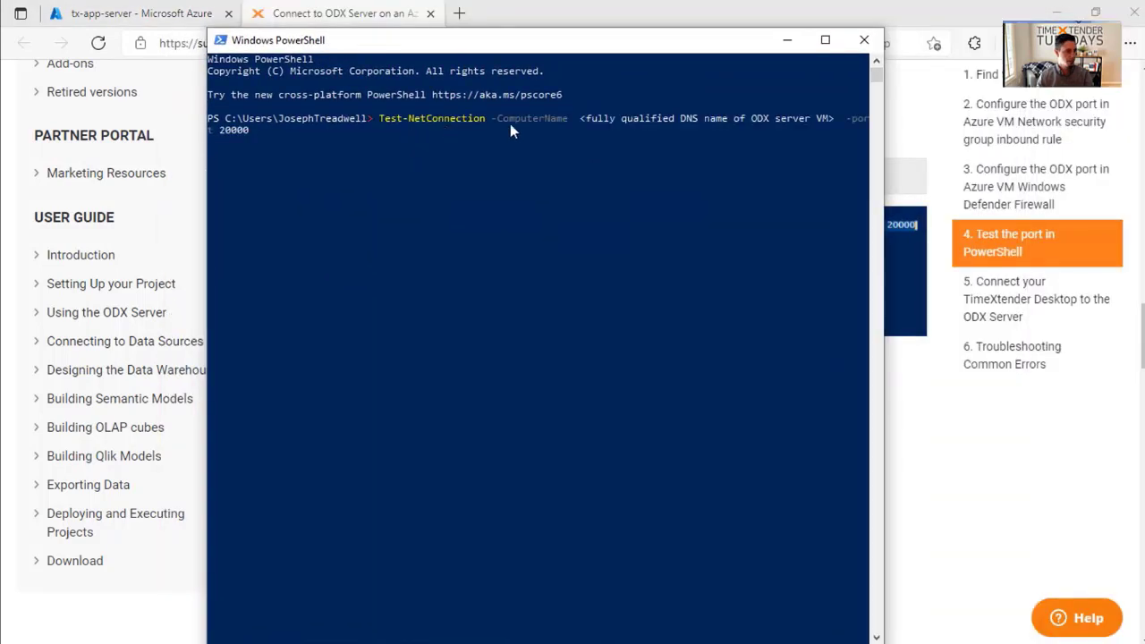
pyautogui.click(568, 115)
pyautogui.press('BackSpace')
pyautogui.press('BackSpace')
pyautogui.press('BackSpace')
pyautogui.press('BackSpace')
pyautogui.press('BackSpace')
pyautogui.press('BackSpace')
pyautogui.press('BackSpace')
pyautogui.press('BackSpace')
pyautogui.press('BackSpace')
pyautogui.press('BackSpace')
pyautogui.press('BackSpace')
pyautogui.press('BackSpace')
pyautogui.press('BackSpace')
pyautogui.press('BackSpace')
pyautogui.press('BackSpace')
pyautogui.press('BackSpace')
pyautogui.press('BackSpace')
pyautogui.press('BackSpace')
pyautogui.press('BackSpace')
pyautogui.press('BackSpace')
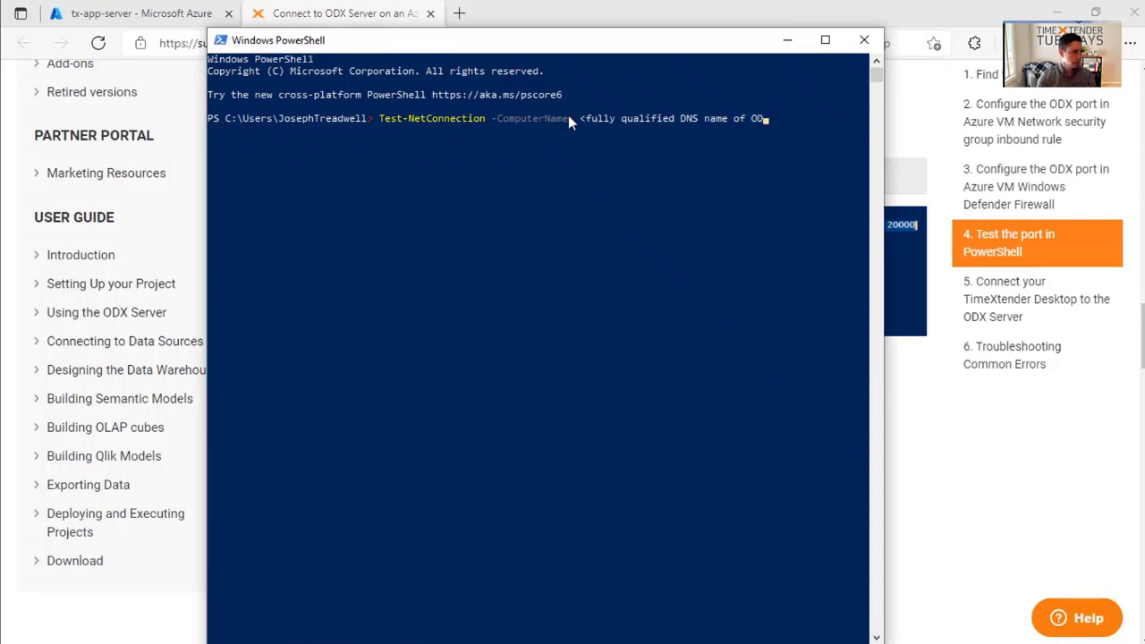
pyautogui.press('BackSpace')
pyautogui.press('BackSpace')
pyautogui.press('BackSpace')
pyautogui.press('BackSpace')
pyautogui.press('BackSpace')
pyautogui.press('BackSpace')
pyautogui.press('BackSpace')
pyautogui.press('BackSpace')
pyautogui.press('BackSpace')
pyautogui.press('BackSpace')
pyautogui.press('BackSpace')
pyautogui.press('BackSpace')
pyautogui.press('BackSpace')
pyautogui.press('BackSpace')
pyautogui.press('BackSpace')
pyautogui.press('BackSpace')
pyautogui.press('BackSpace')
pyautogui.press('BackSpace')
pyautogui.press('BackSpace')
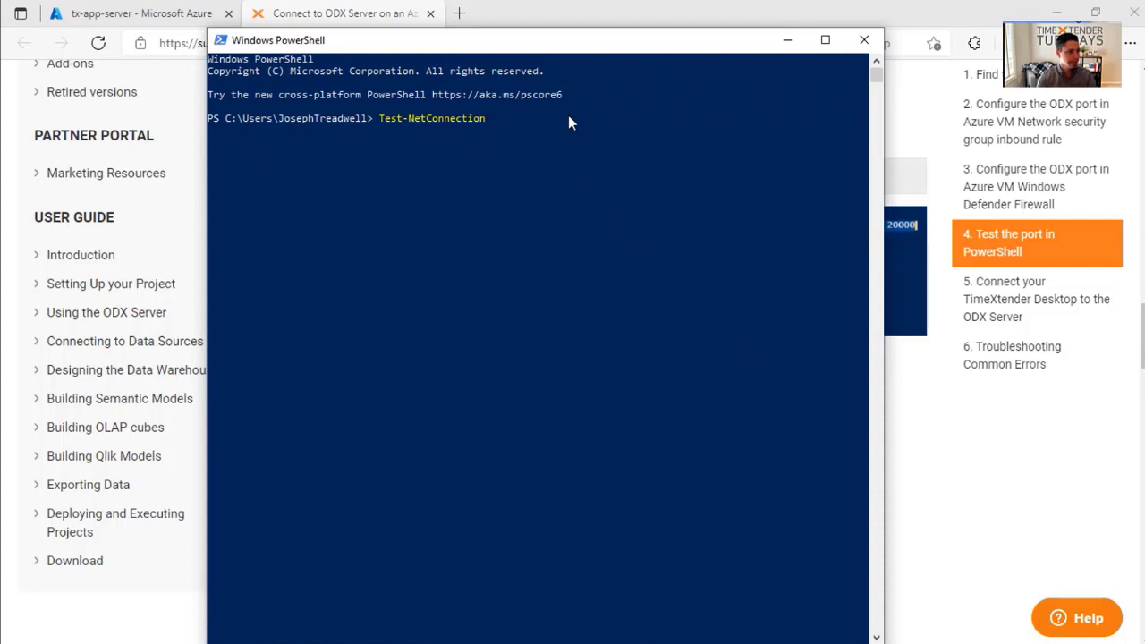
# Switch back to the Azure portal and copy the DNS name from the tx-app-server overview
pyautogui.click(168, 19)
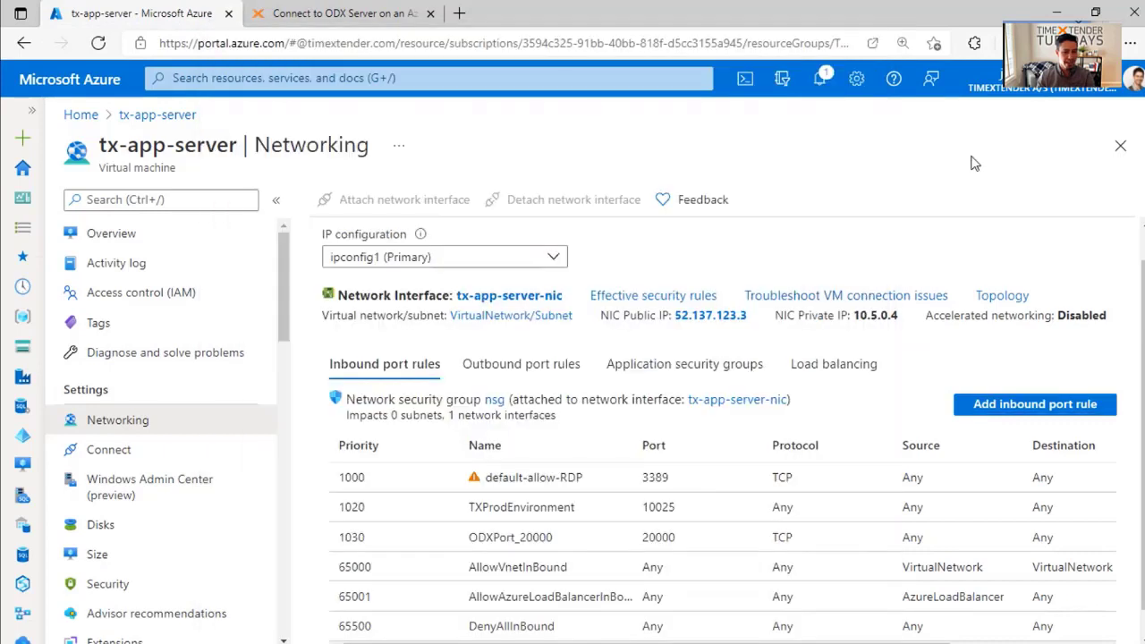
pyautogui.click(111, 234)
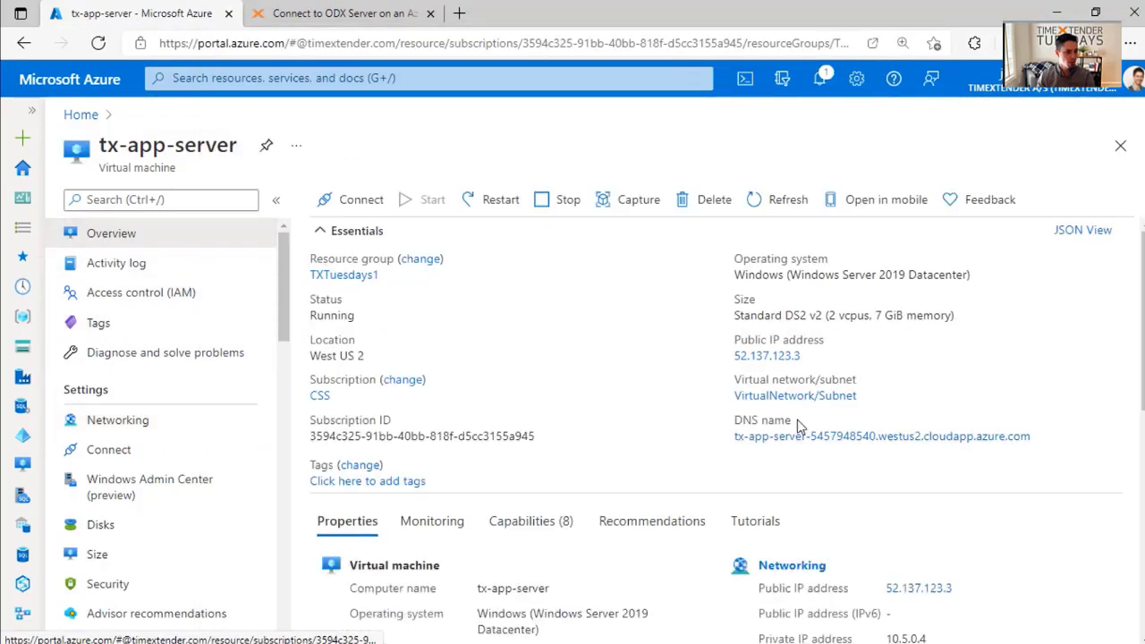
pyautogui.click(1042, 484)
# In PowerShell, complete the Test-NetConnection command with the VM's copied DNS name and -Port 20000, and run it
pyautogui.hotkey('alt', 'Tab')
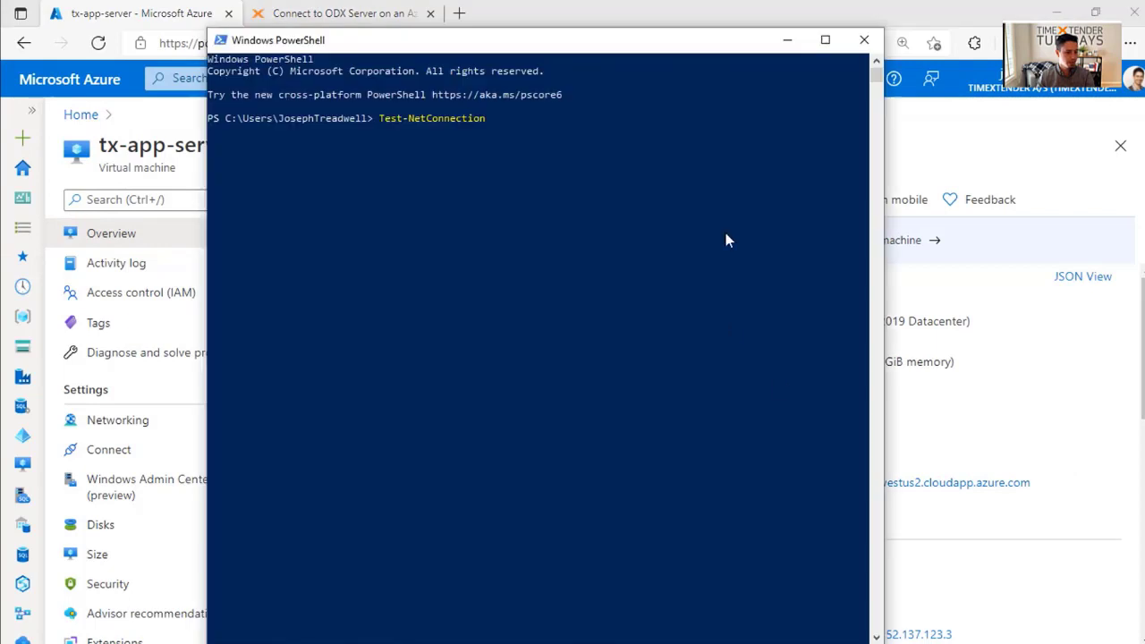
pyautogui.rightClick(537, 121)
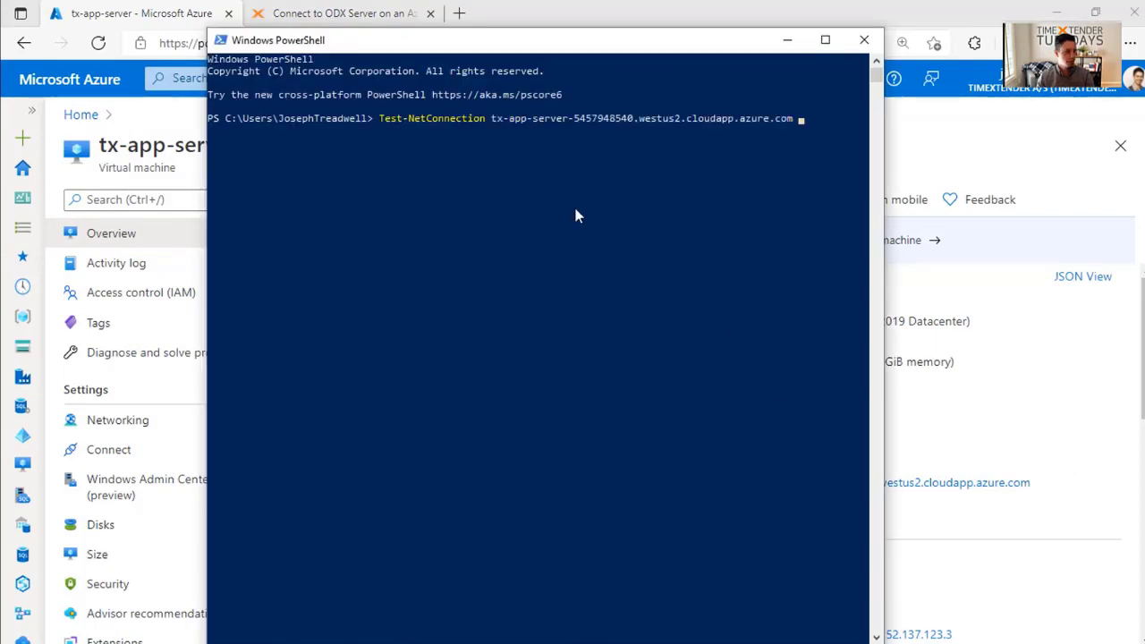
pyautogui.write('-Port 20000')
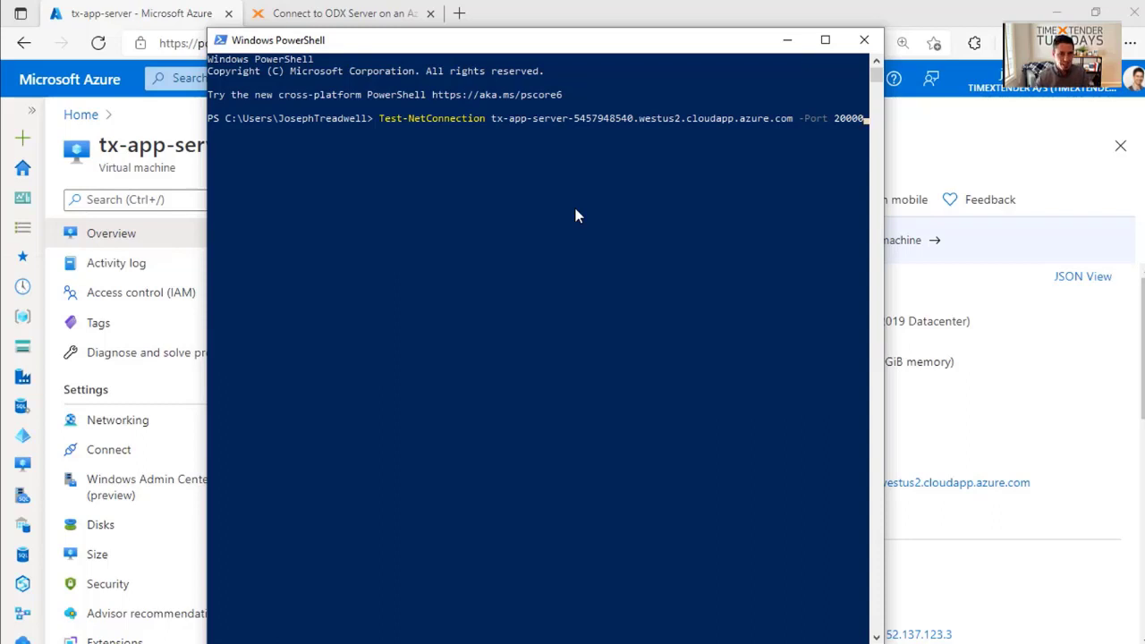
pyautogui.press('Return')
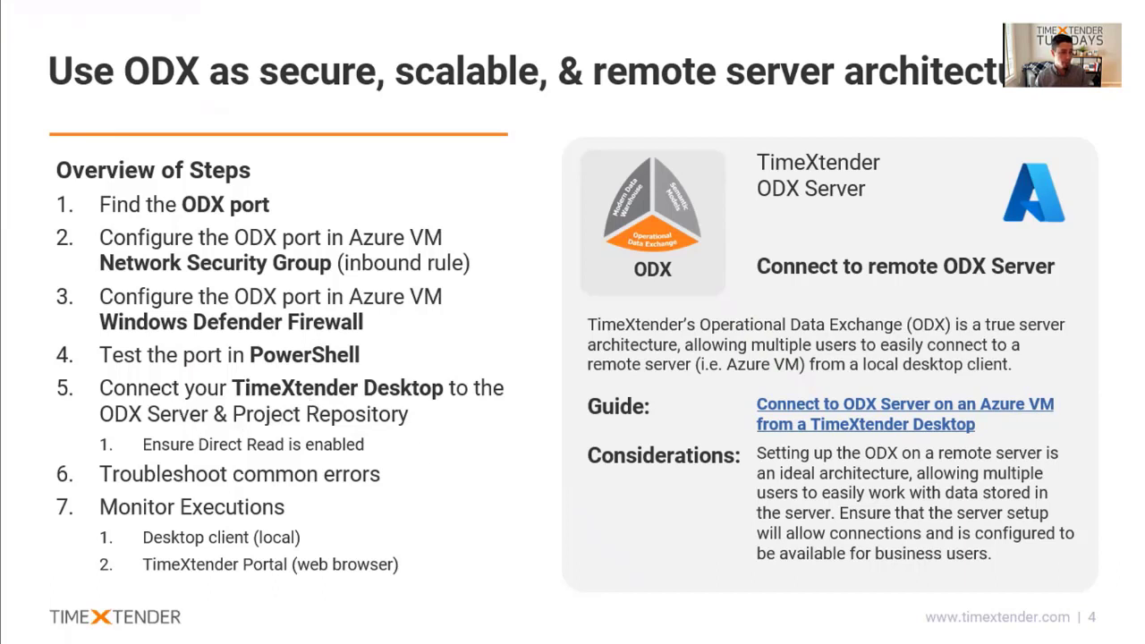
# Switch to the local TimeXtender Desktop and open the project repository settings in its options
pyautogui.hotkey('alt', 'Tab')
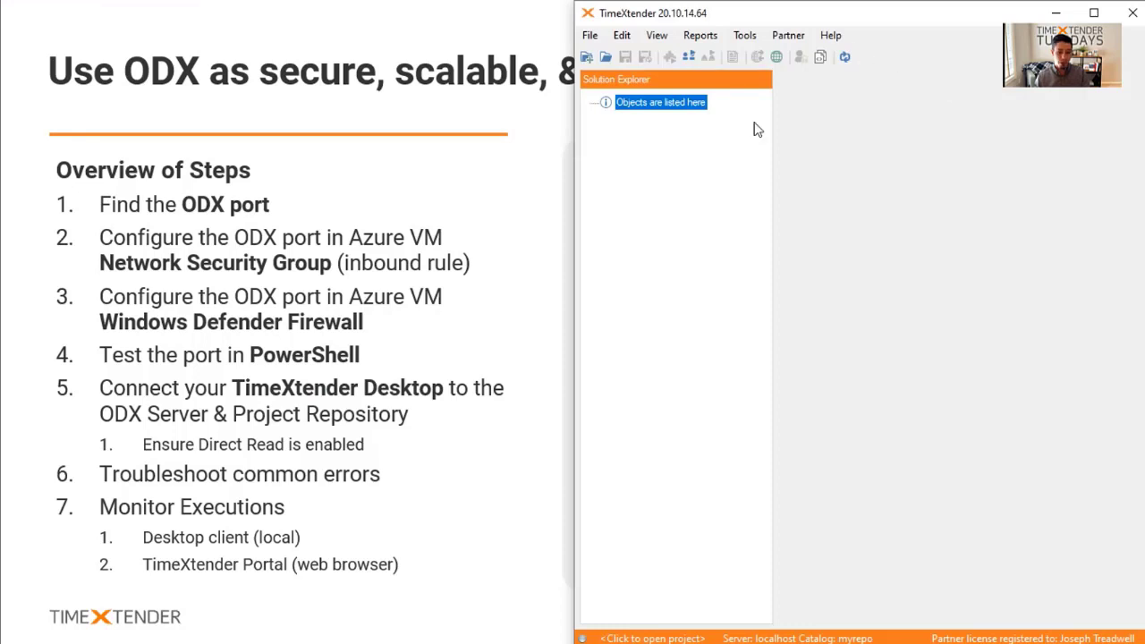
pyautogui.click(839, 641)
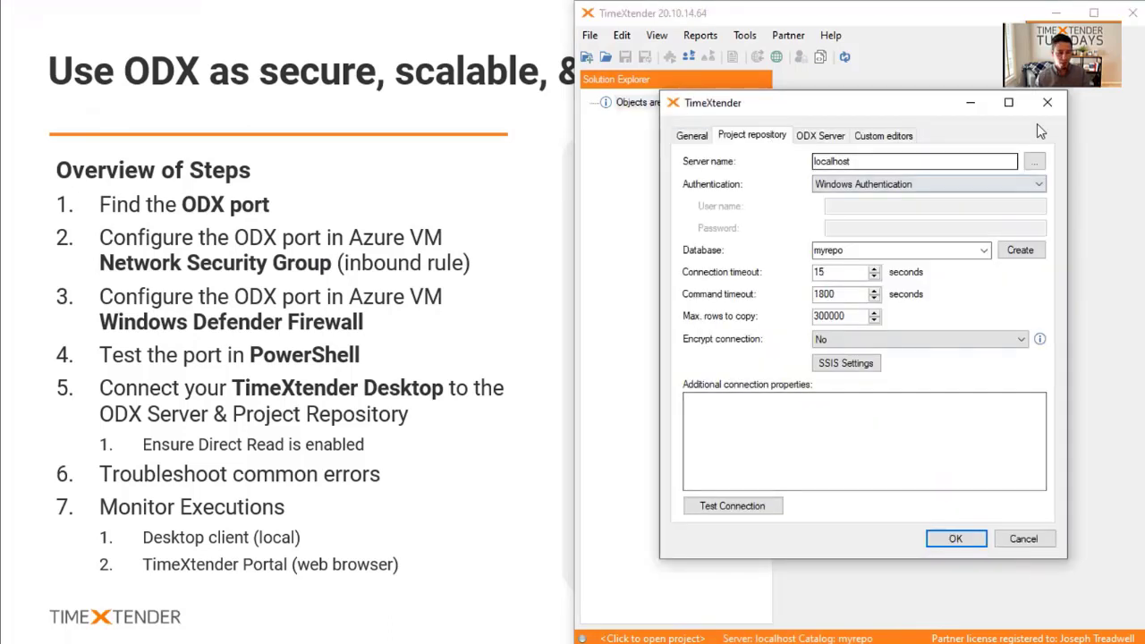
pyautogui.click(1047, 103)
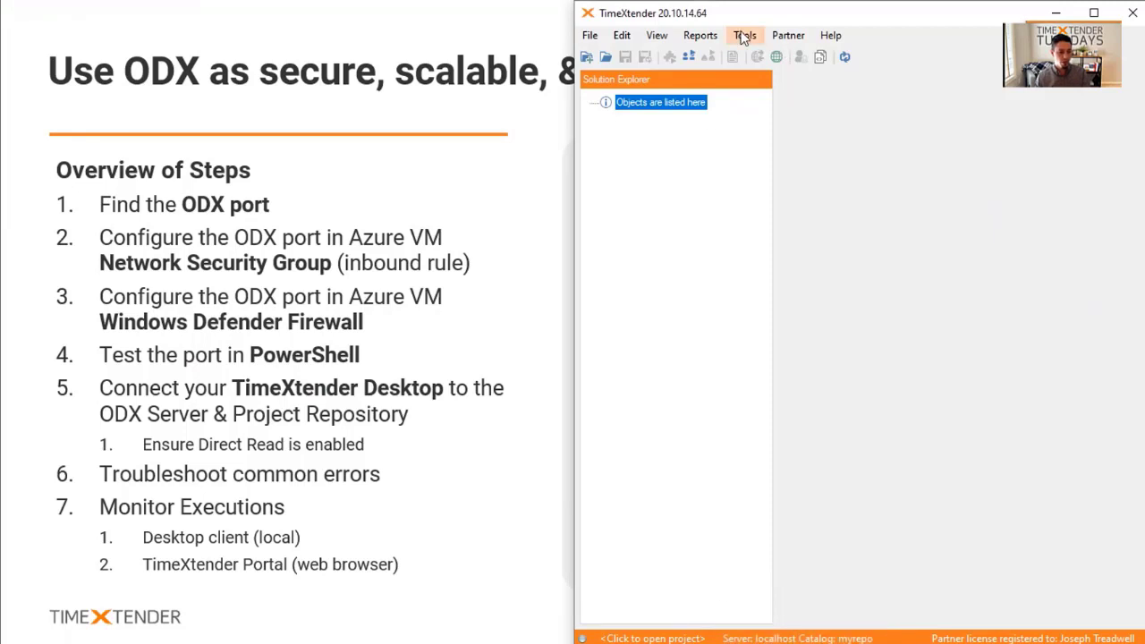
pyautogui.click(745, 36)
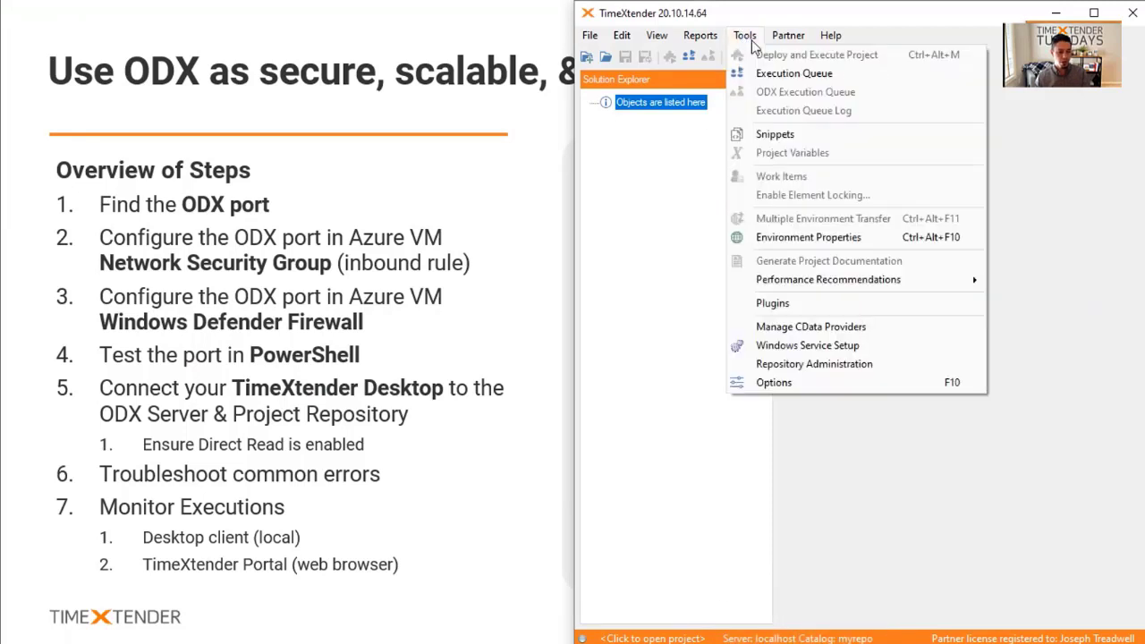
pyautogui.click(775, 383)
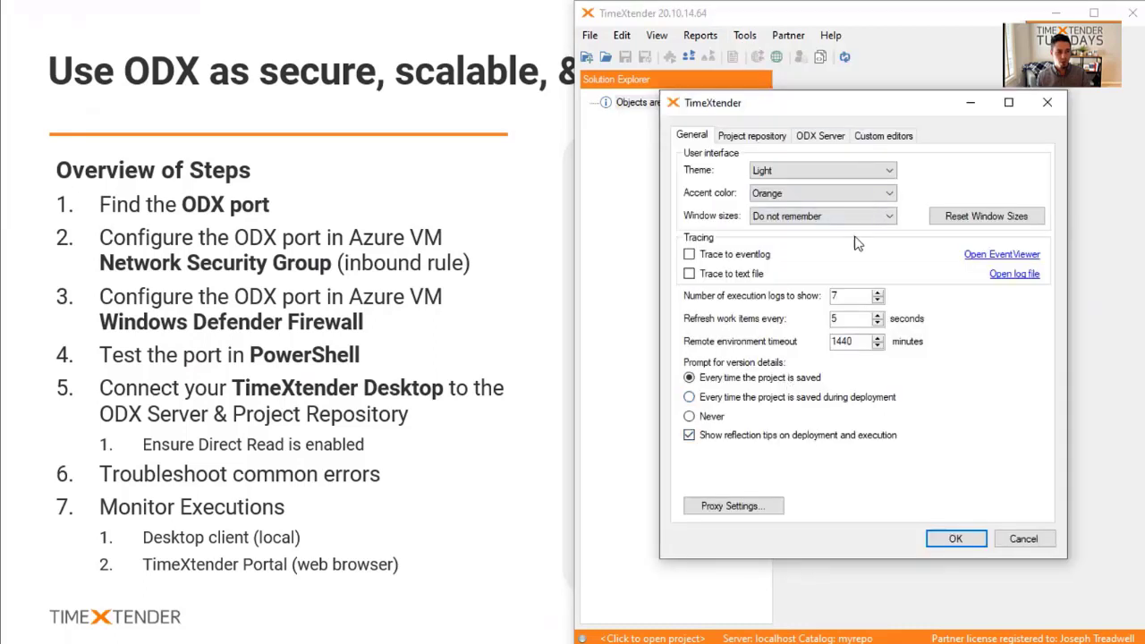
pyautogui.click(755, 141)
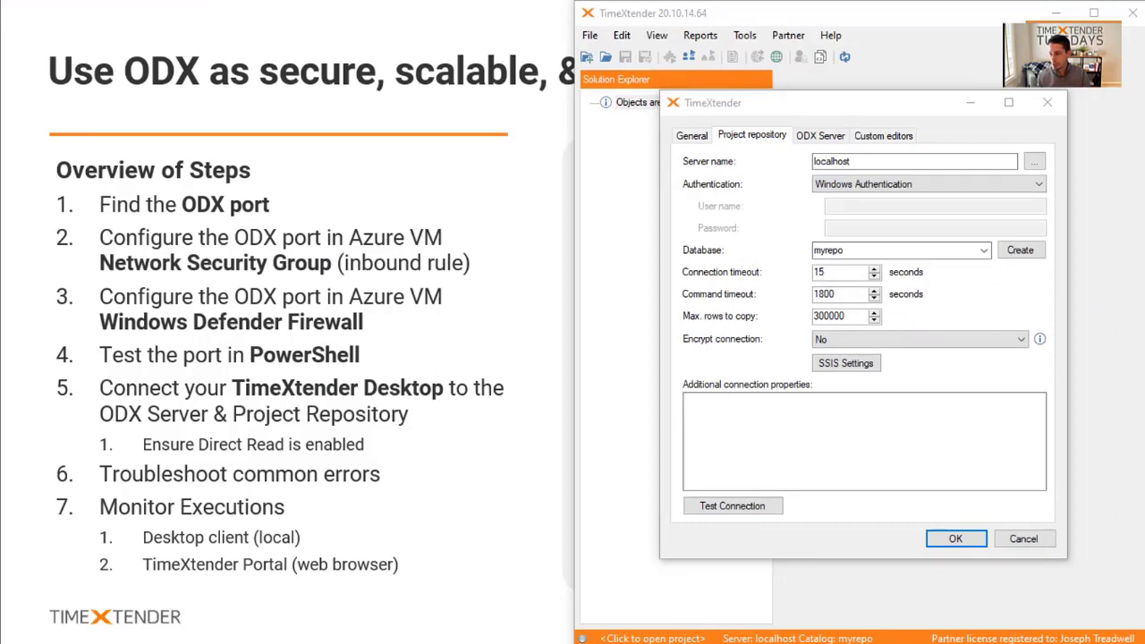
# Set the repository server name to sqlserver-x35udwfob2tts.database.windows.net and the authentication to SQL Server Authentication
pyautogui.click(768, 105)
pyautogui.hotkey('ctrl', 'a')
pyautogui.hotkey('ctrl', 'v')
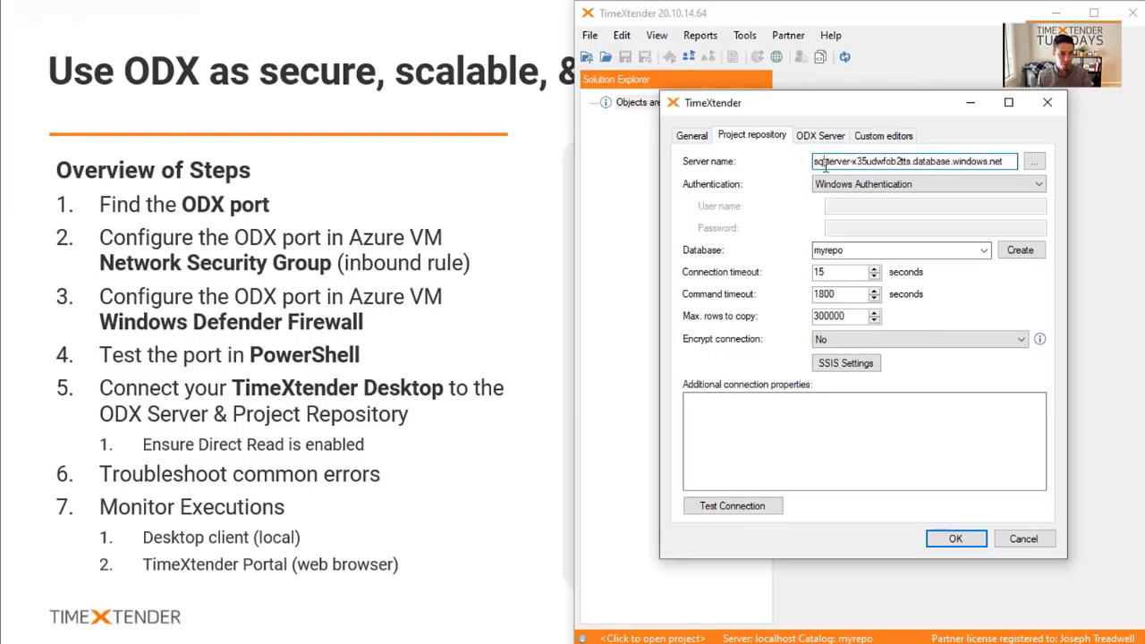
pyautogui.click(895, 184)
pyautogui.click(864, 198)
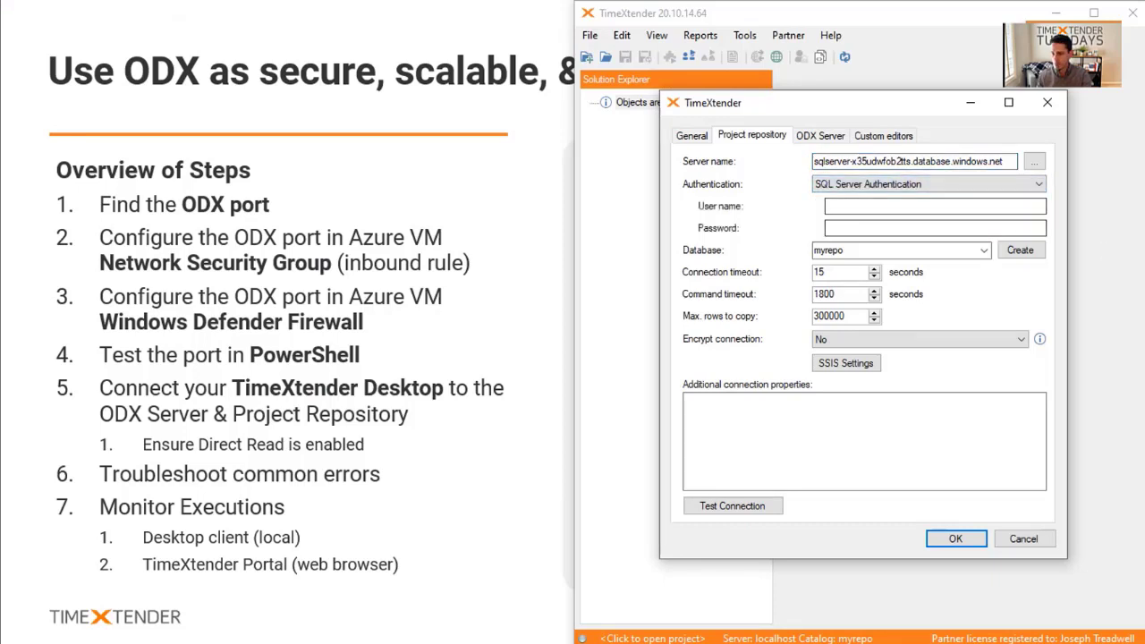
# Enter MyUsername as the project repository's user name and paste the SQL account password
pyautogui.hotkey('alt', 'Tab')
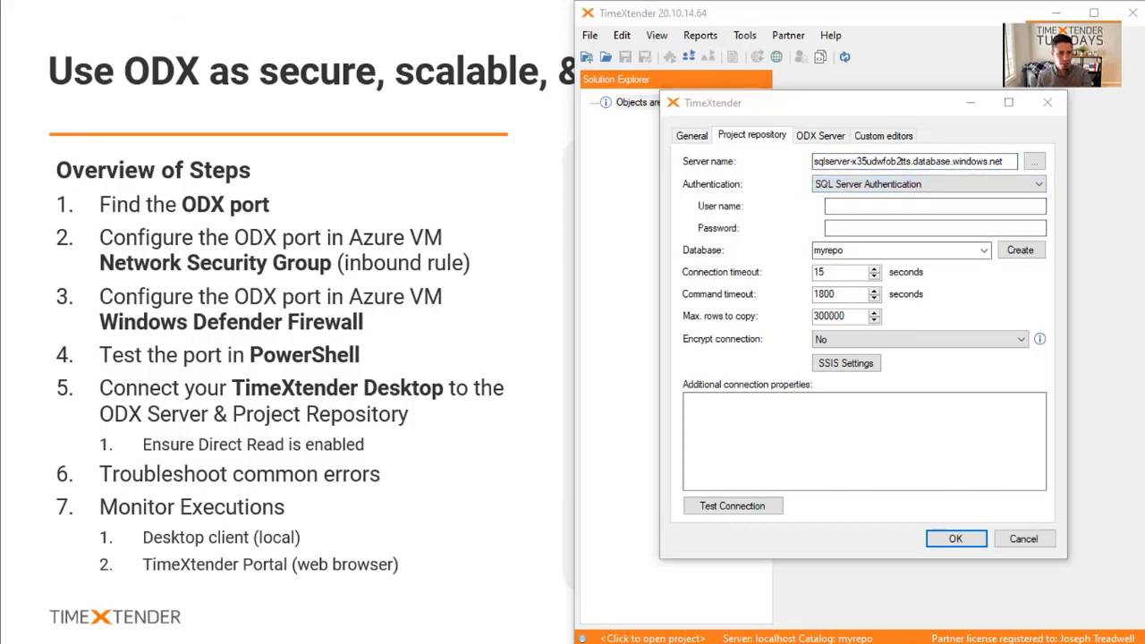
pyautogui.click(904, 206)
pyautogui.write('MyUsername')
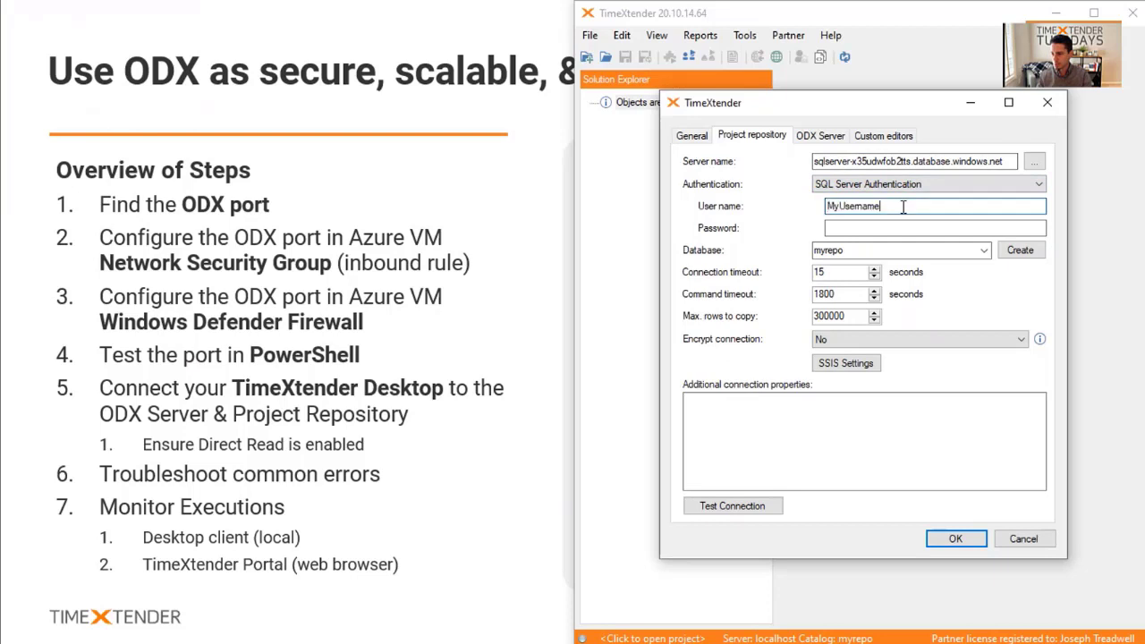
pyautogui.click(905, 228)
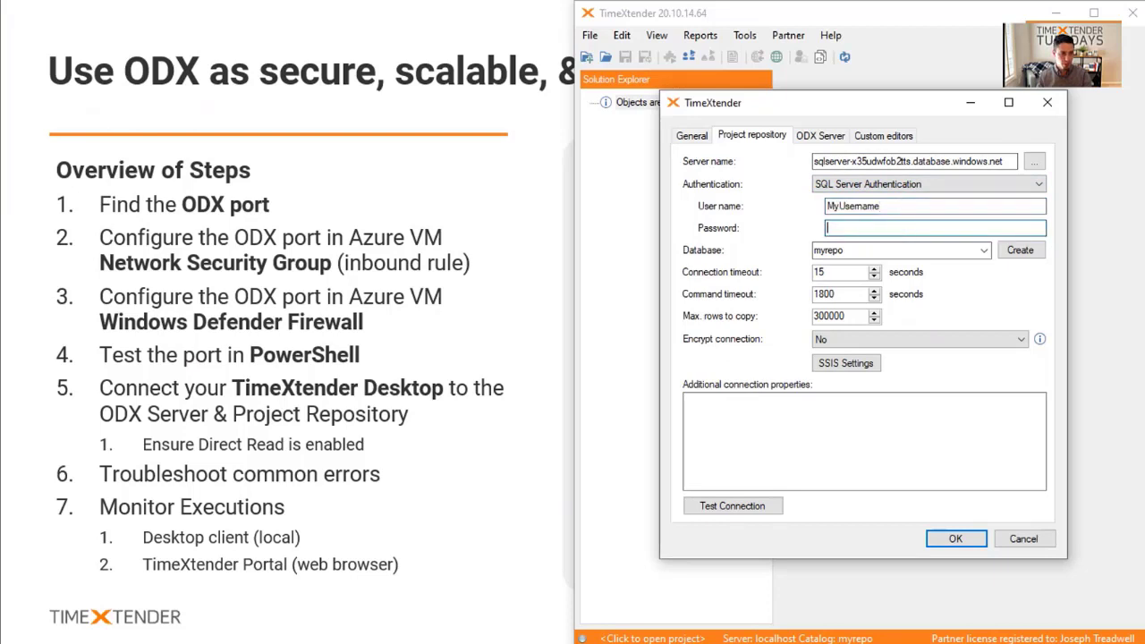
pyautogui.hotkey('alt', 'Tab')
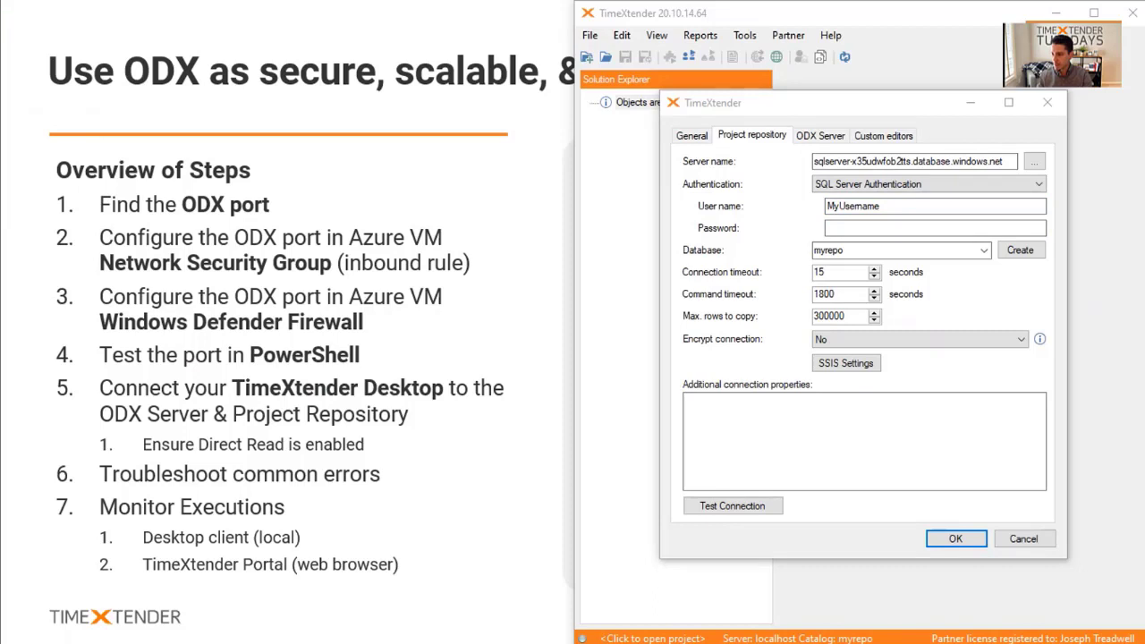
pyautogui.click(872, 228)
pyautogui.hotkey('ctrl', 'v')
pyautogui.hotkey('alt', 'Tab')
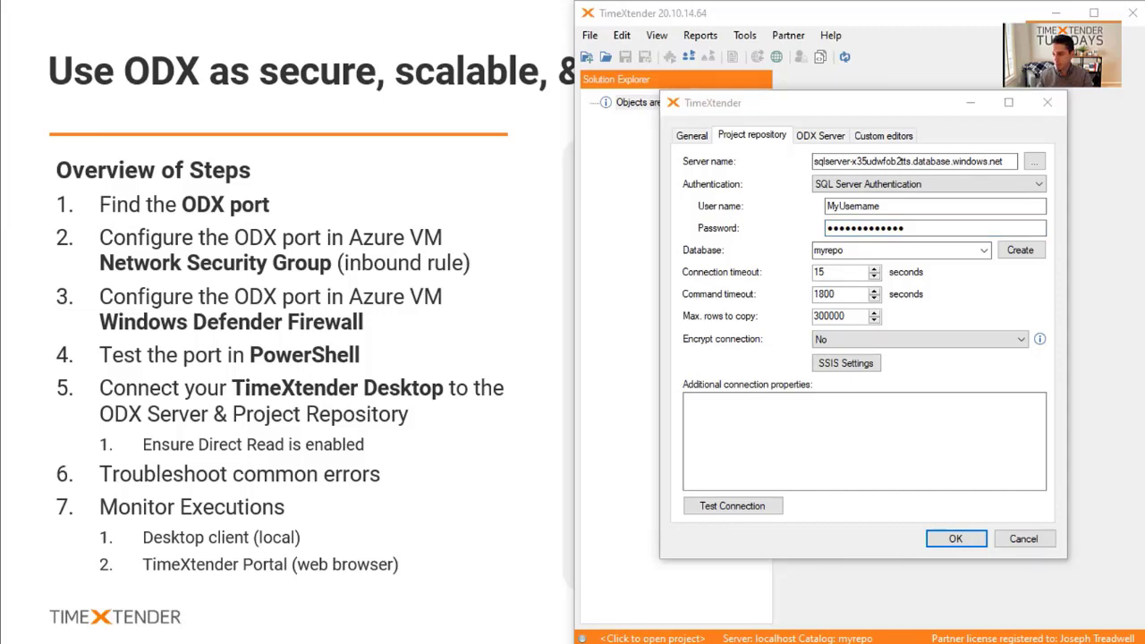
# Set the repository database to TXProjectRepository and try to test the connection
pyautogui.click(852, 250)
pyautogui.write('TXProjectRepository')
pyautogui.click(736, 507)
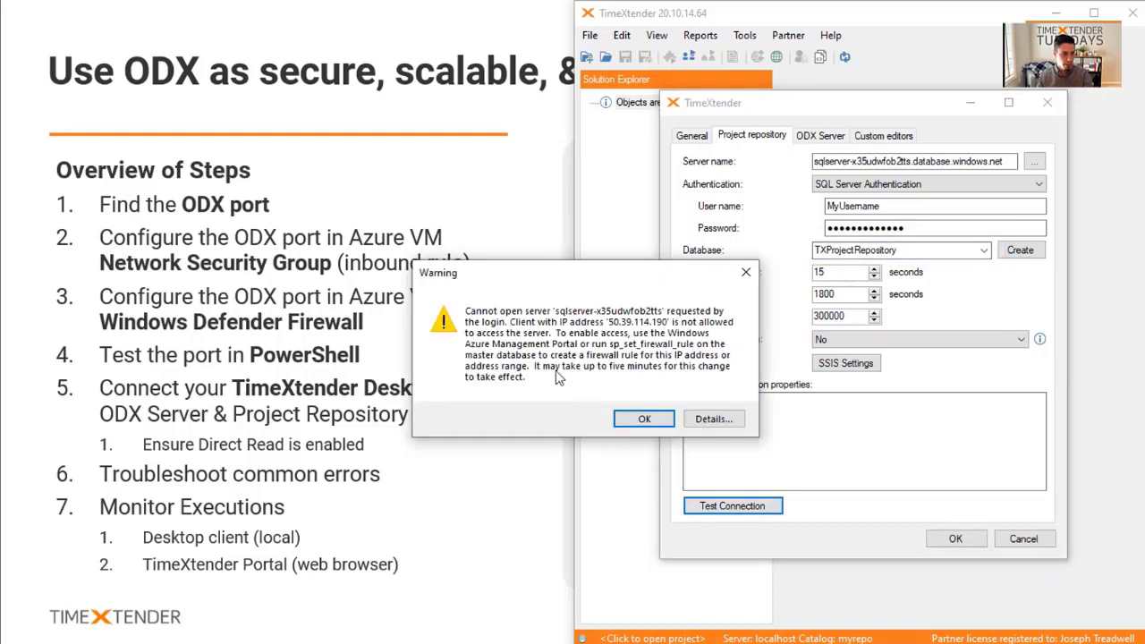
pyautogui.click(643, 420)
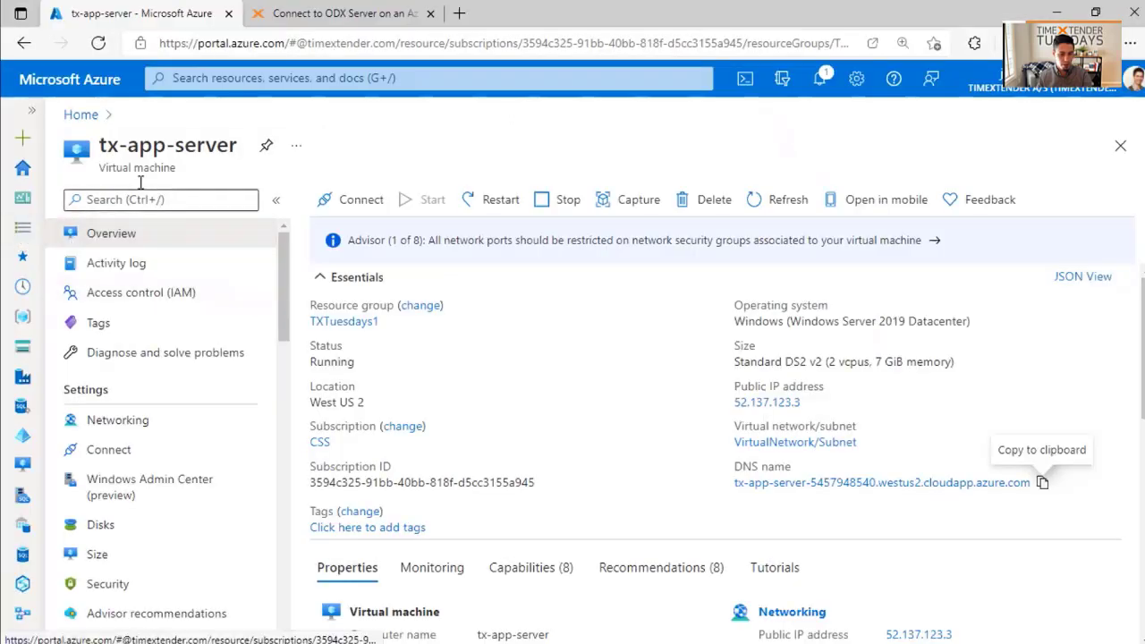
# In the Azure portal, go through resource group TXTuesdays1 to SQL server sqlserver-x35udwfob2tts and open its Firewalls and virtual networks settings
pyautogui.click(340, 322)
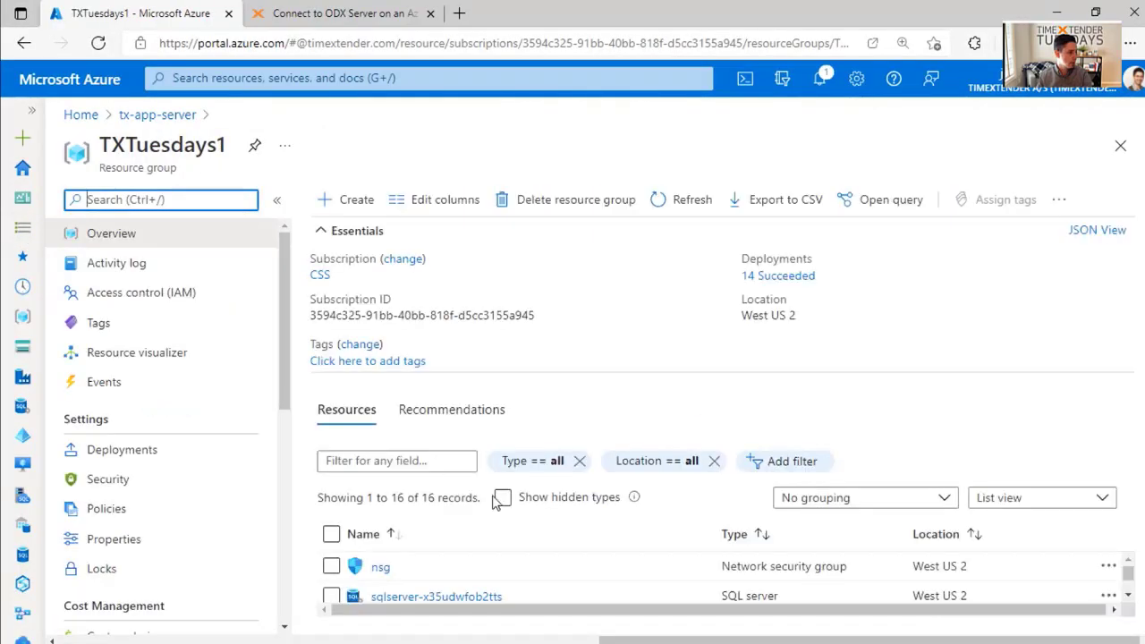
pyautogui.click(456, 597)
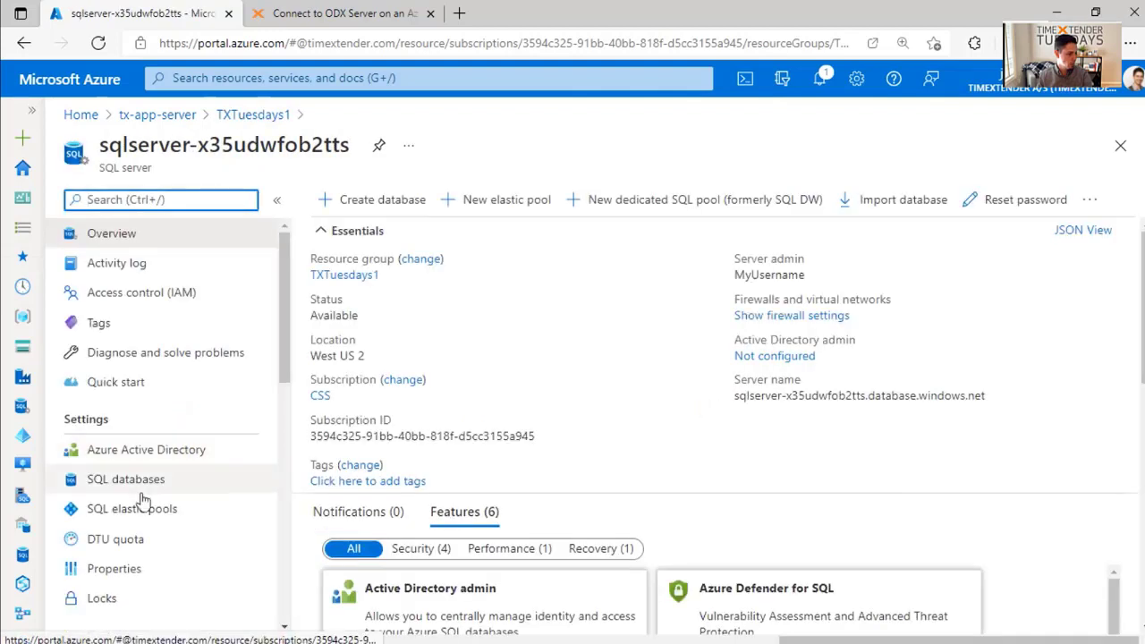
pyautogui.scroll(-1, 213, 492)
pyautogui.scroll(-5, 213, 492)
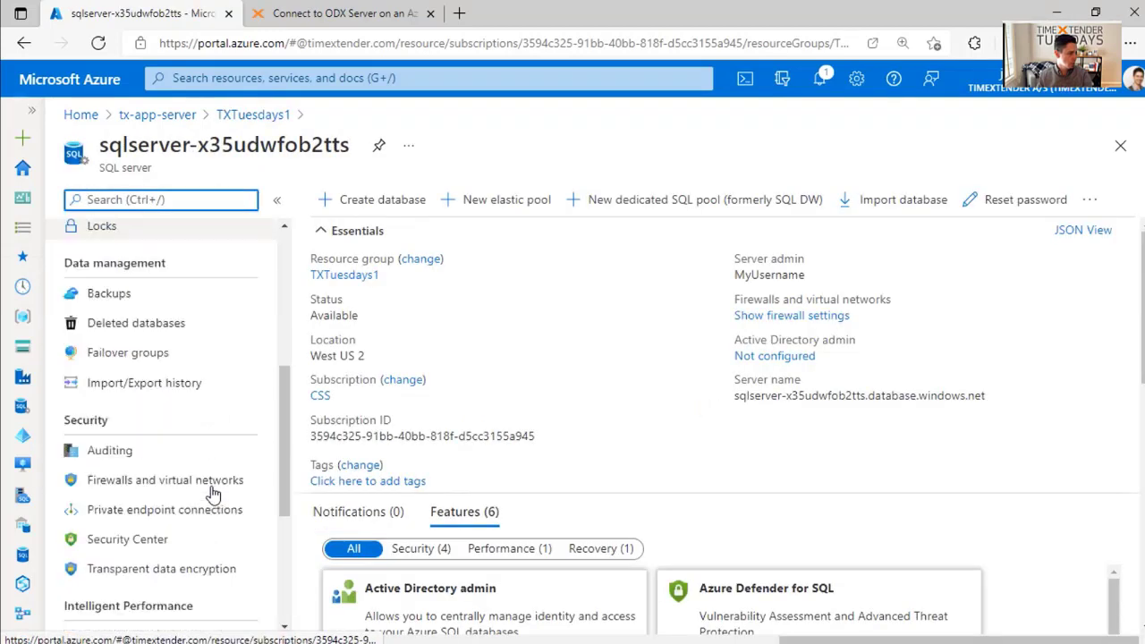
pyautogui.scroll(-3, 170, 470)
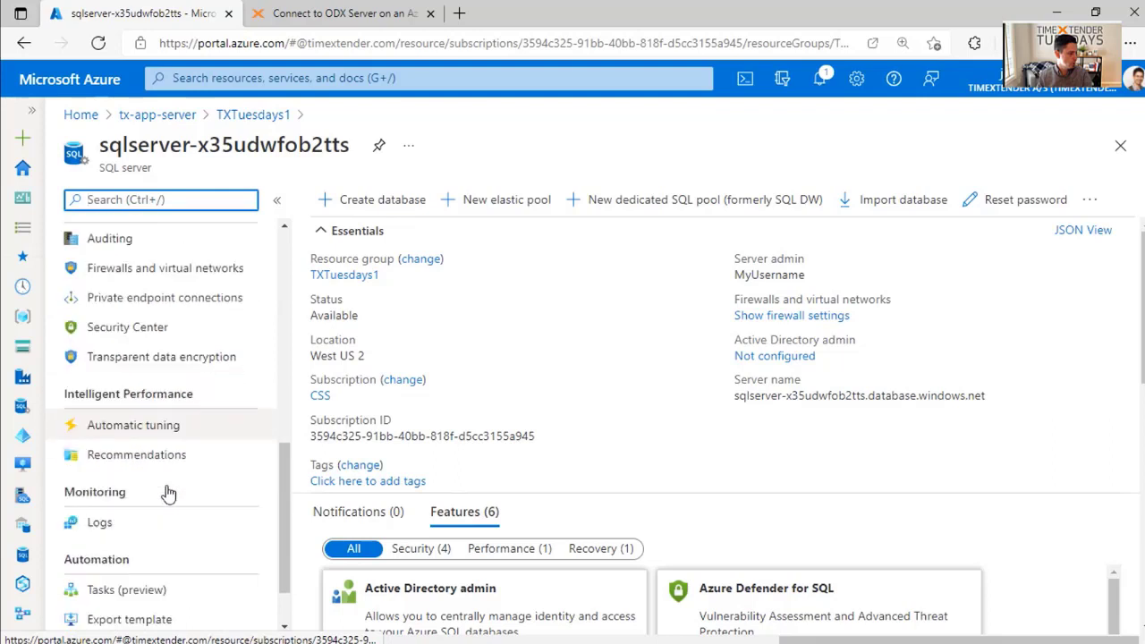
pyautogui.scroll(4, 170, 492)
pyautogui.scroll(1, 170, 493)
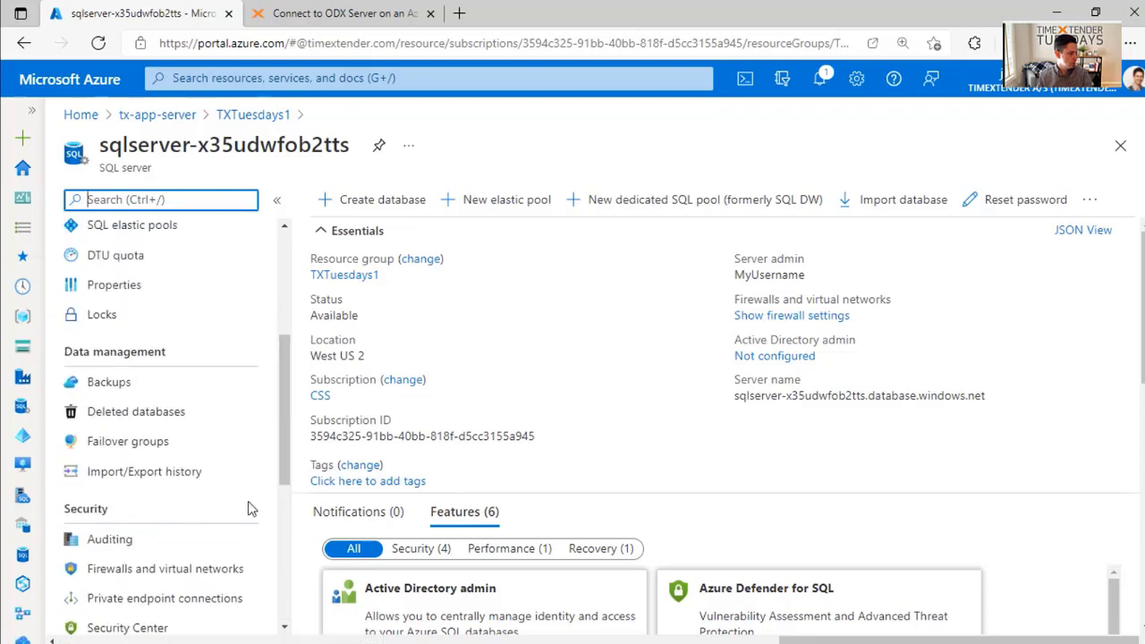
pyautogui.click(228, 570)
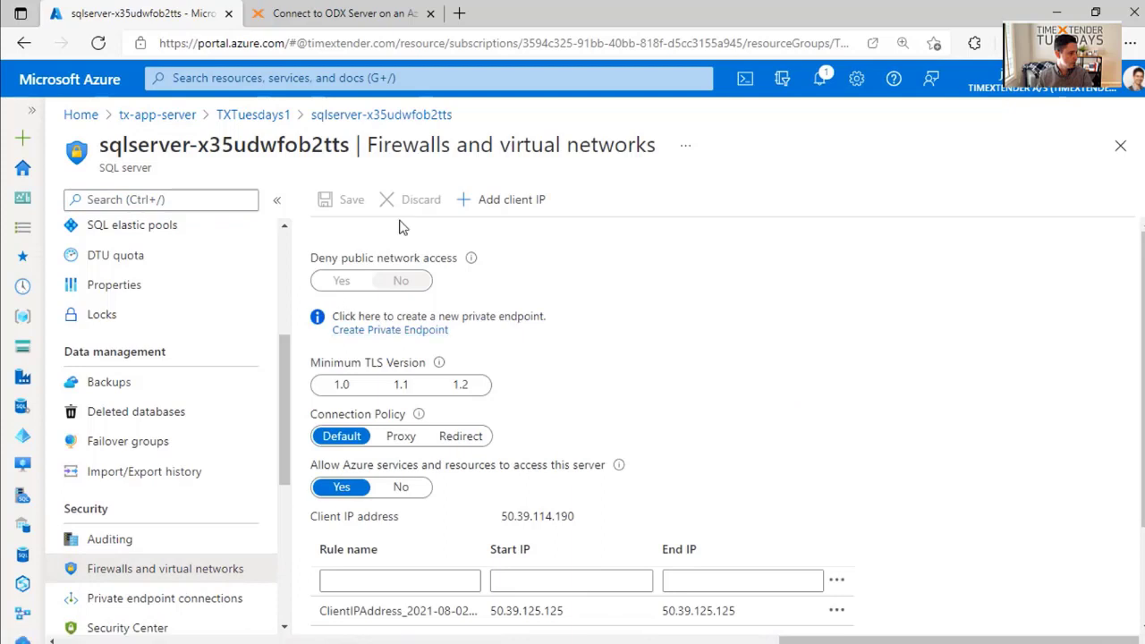
# Add the current client IP address to the SQL server's firewall rules and save the change
pyautogui.click(506, 205)
pyautogui.scroll(-2, 689, 400)
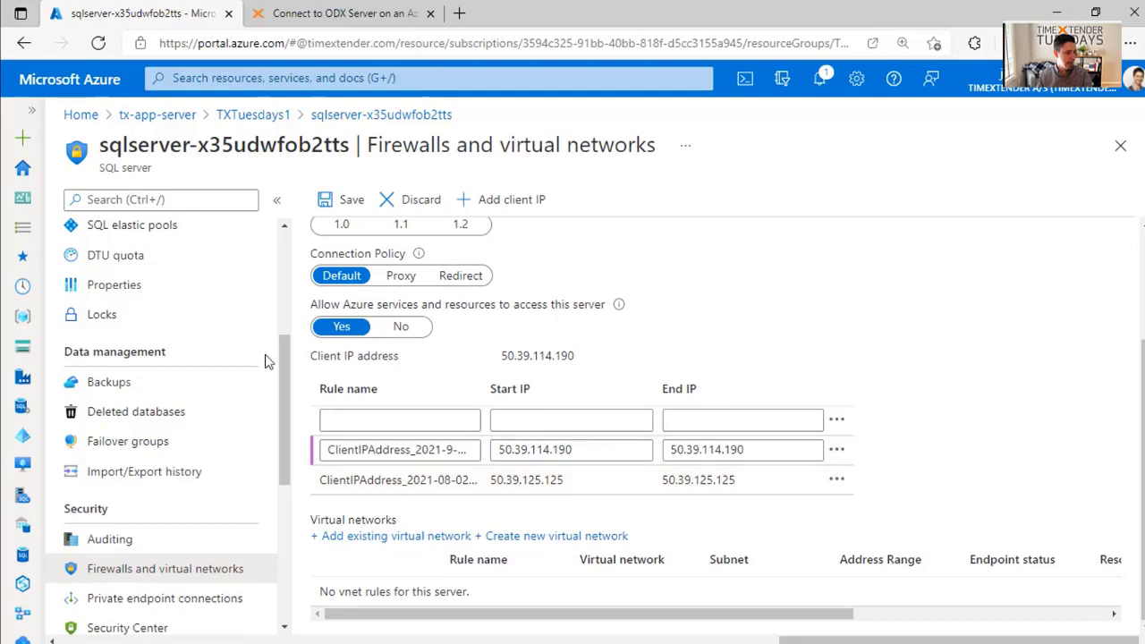
pyautogui.scroll(2, 357, 313)
pyautogui.click(334, 202)
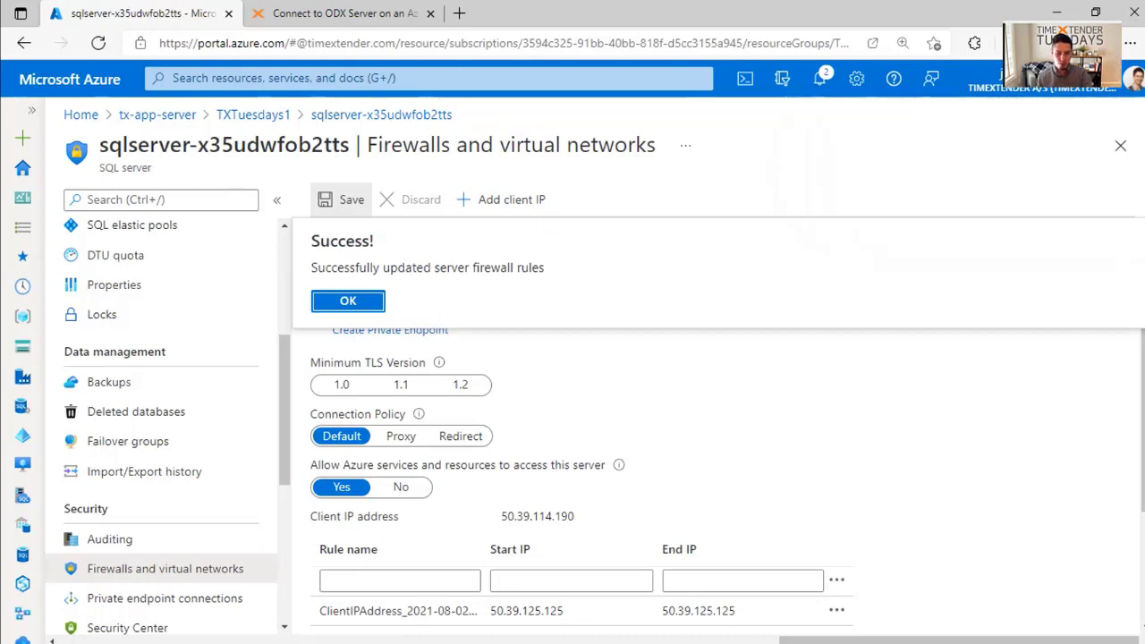
# Switch back to TimeXtender Desktop, retest the project repository connection and save the repository settings
pyautogui.hotkey('alt', 'Tab')
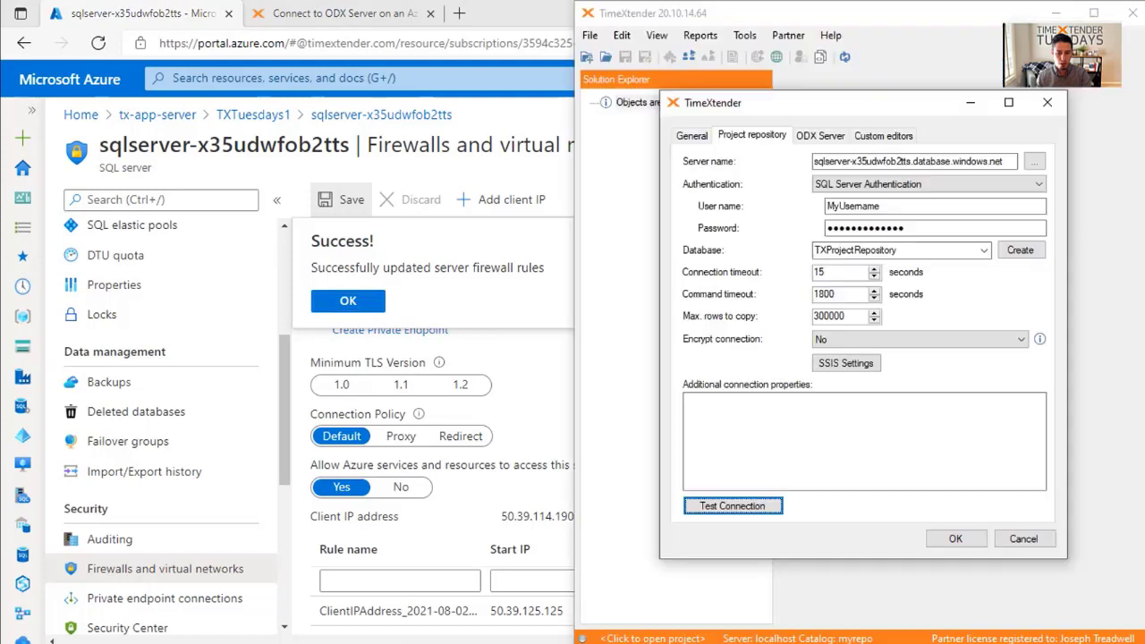
pyautogui.click(756, 508)
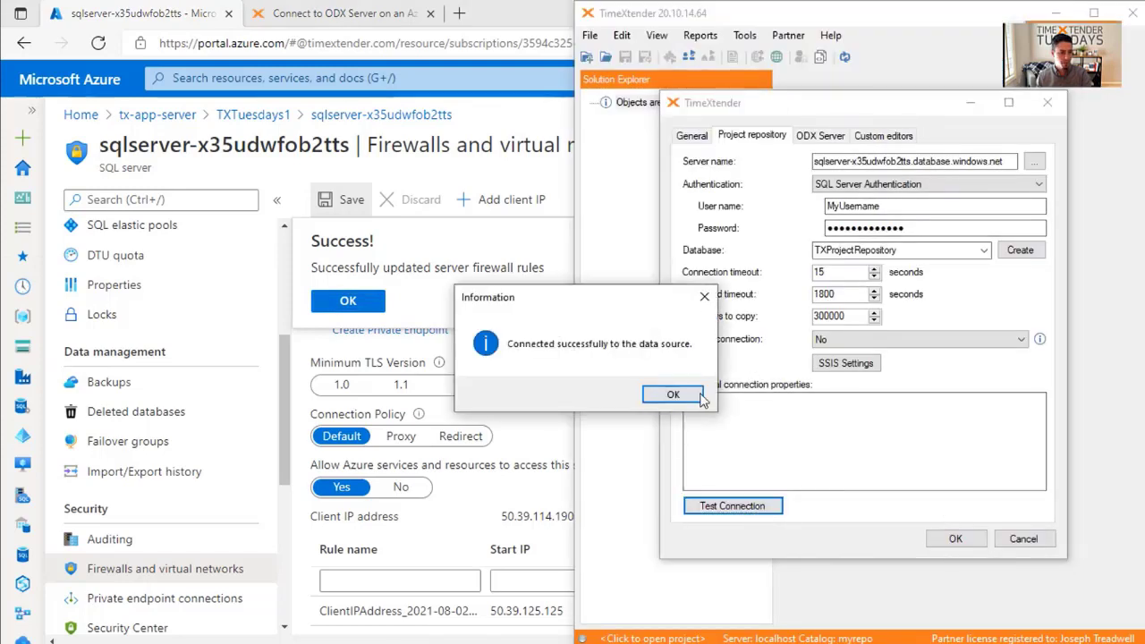
pyautogui.click(677, 395)
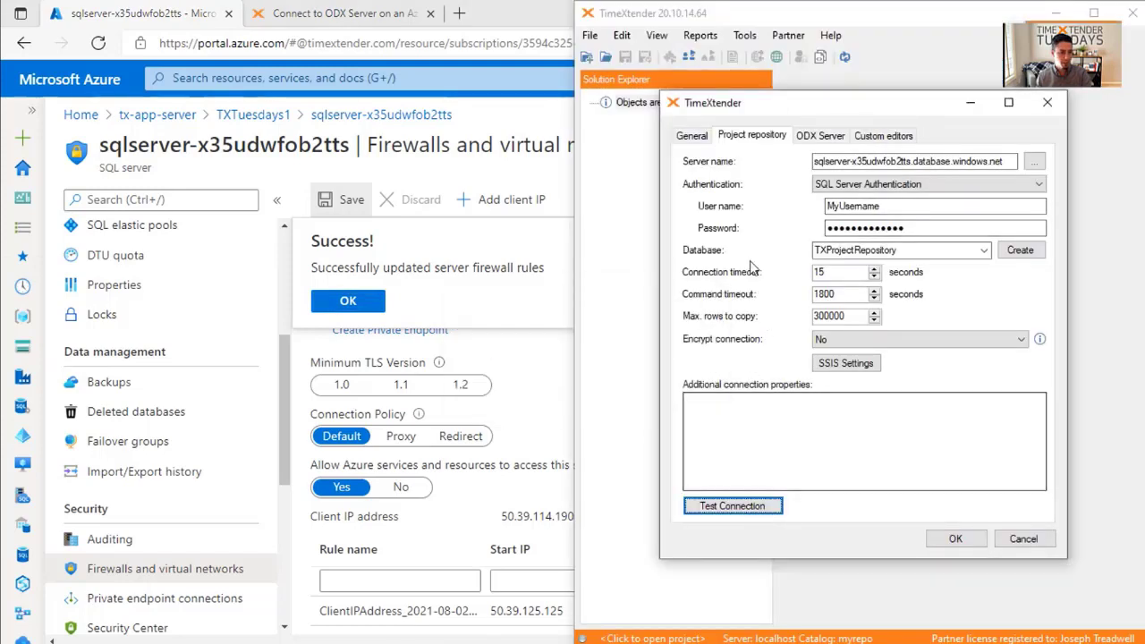
pyautogui.click(964, 542)
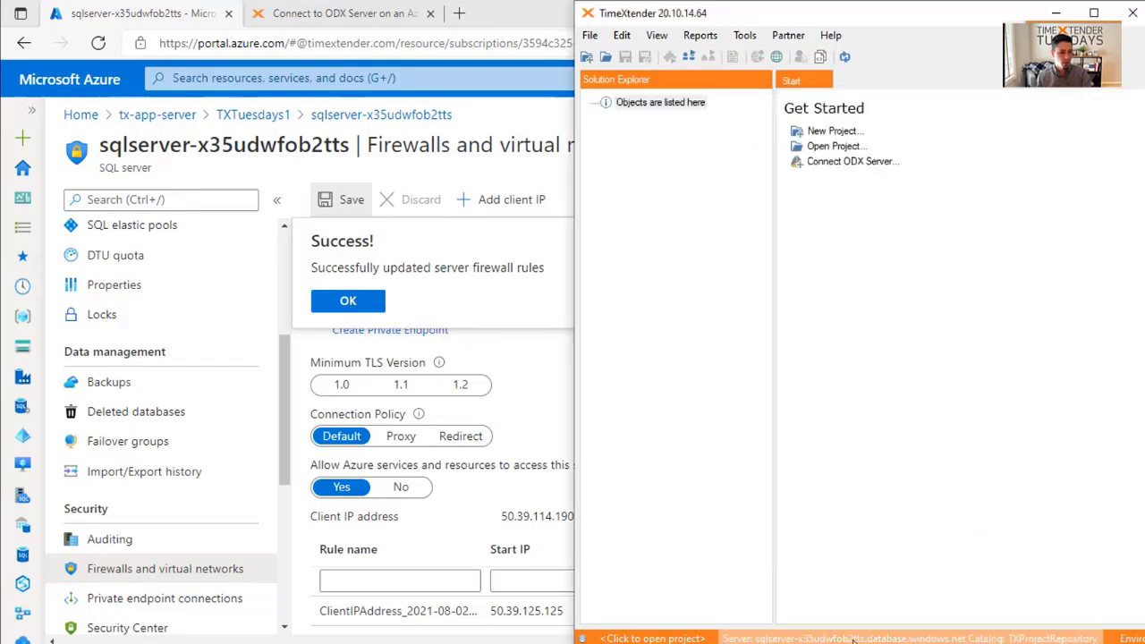
# Check which projects can be opened from the connected repository, and leave the selection without opening one
pyautogui.click(835, 147)
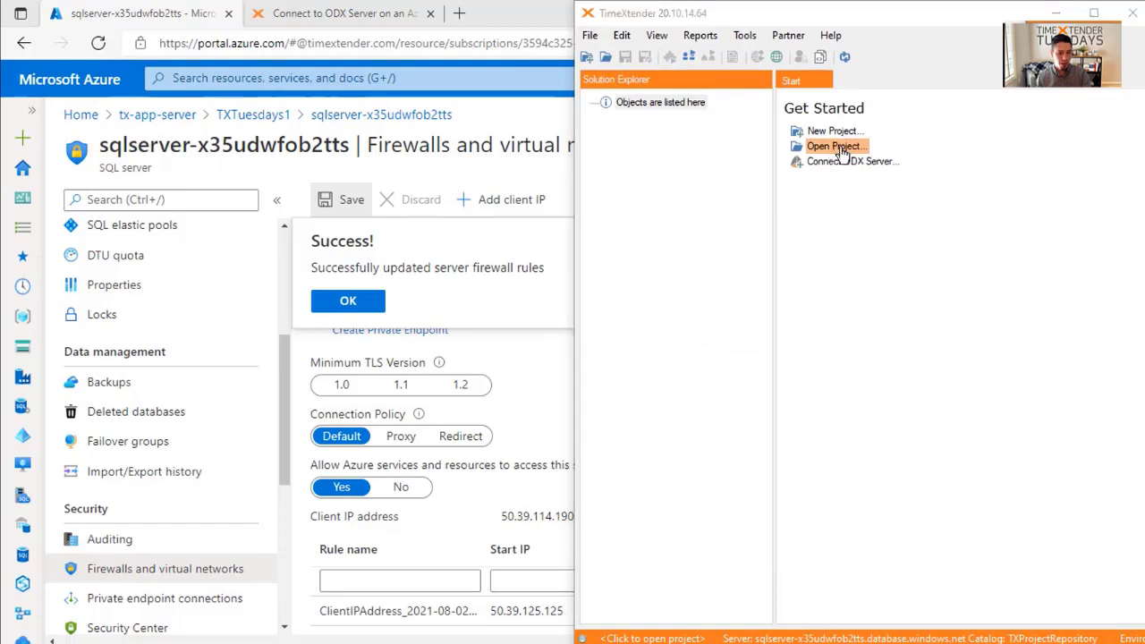
pyautogui.click(864, 310)
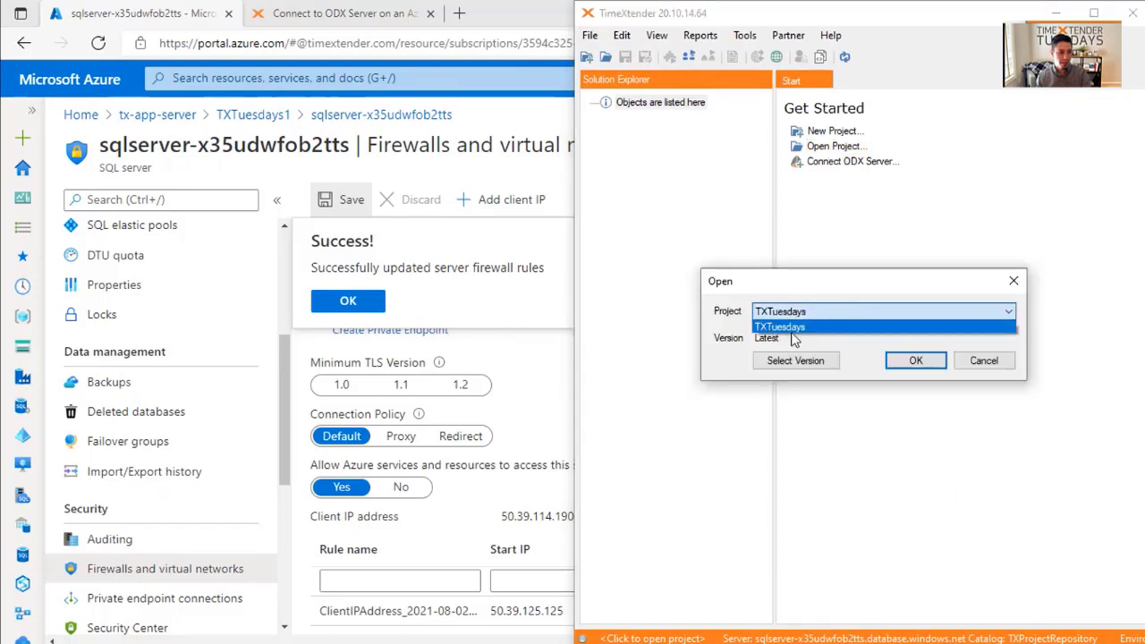
pyautogui.click(984, 360)
pyautogui.click(984, 359)
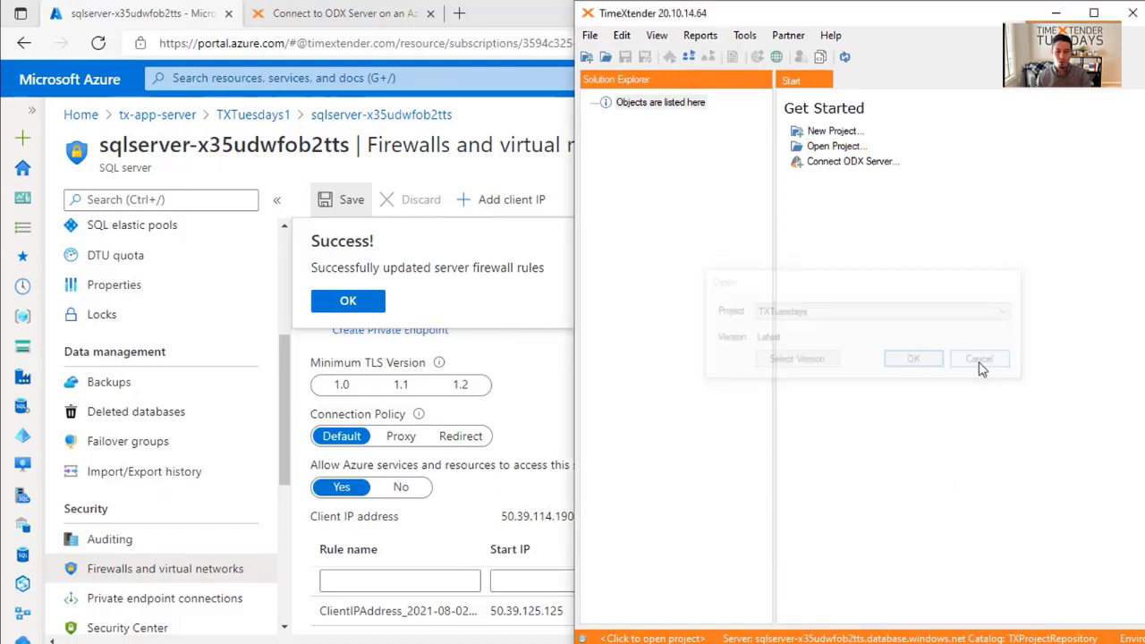
# Open the ODX Server settings in TimeXtender's options
pyautogui.click(746, 36)
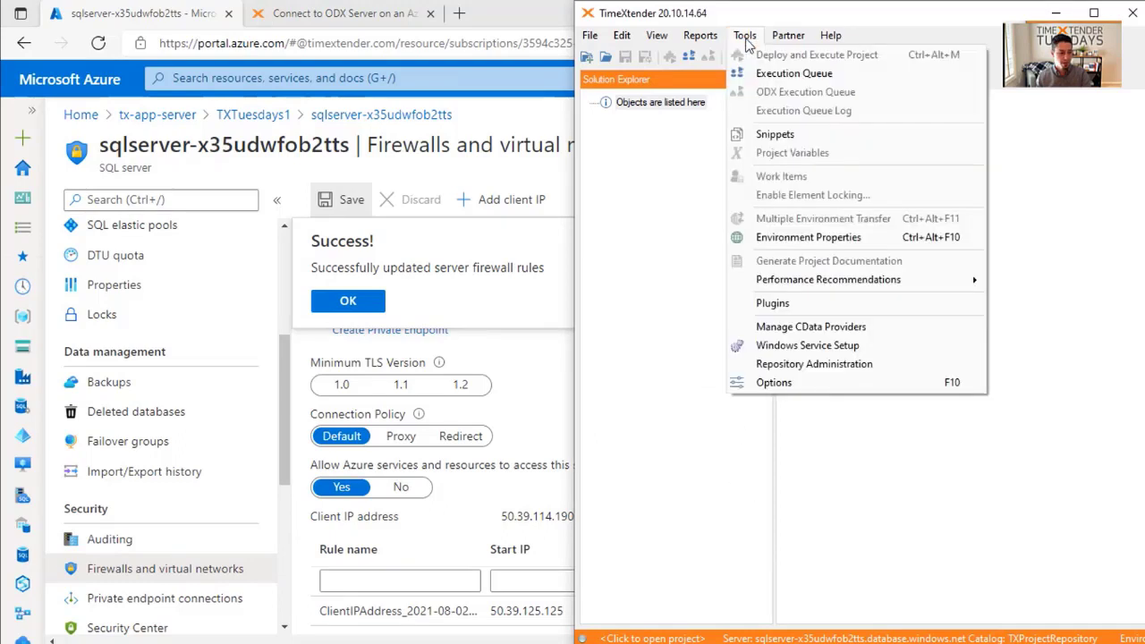
pyautogui.click(776, 387)
pyautogui.click(823, 136)
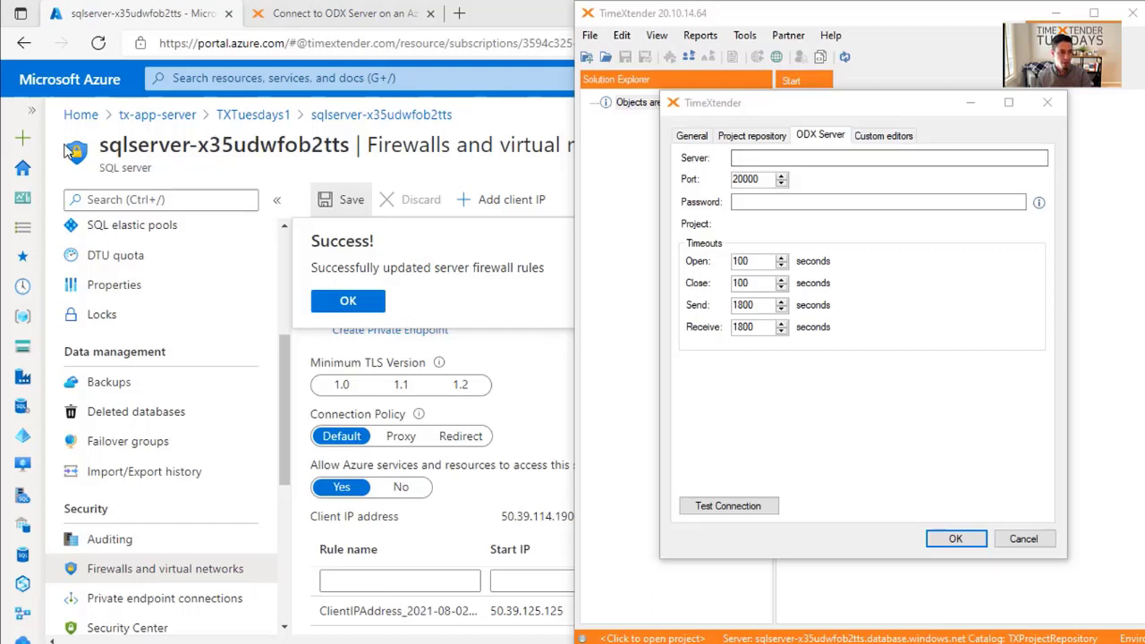
# Copy the DNS name from the tx-app-server overview in the Azure portal and enter it as the ODX server in TimeXtender
pyautogui.click(147, 116)
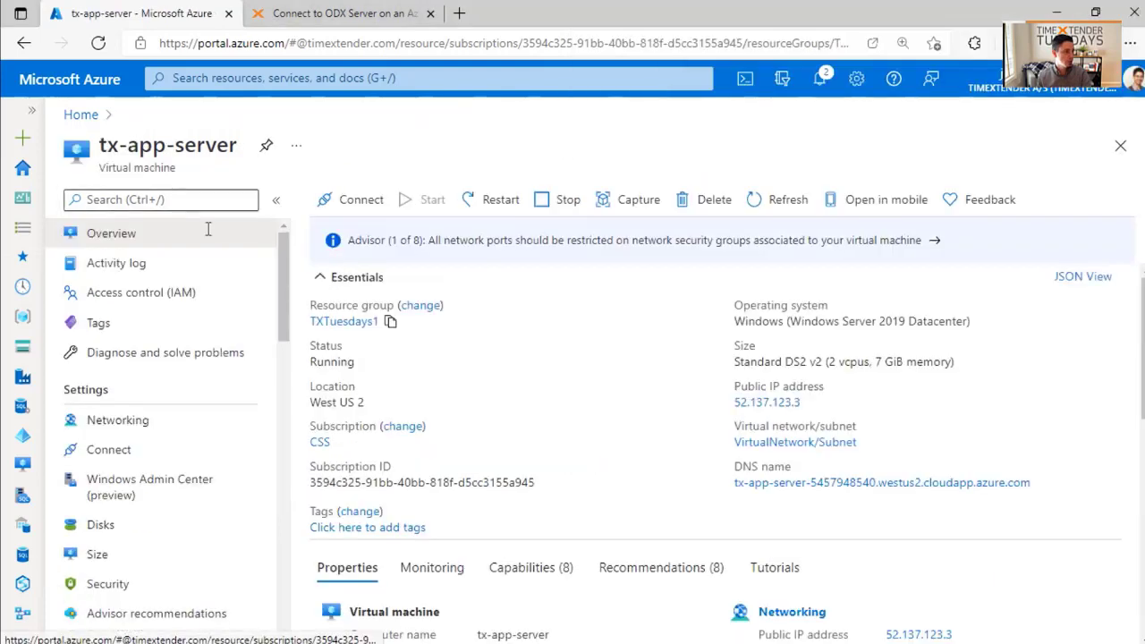
pyautogui.click(1042, 484)
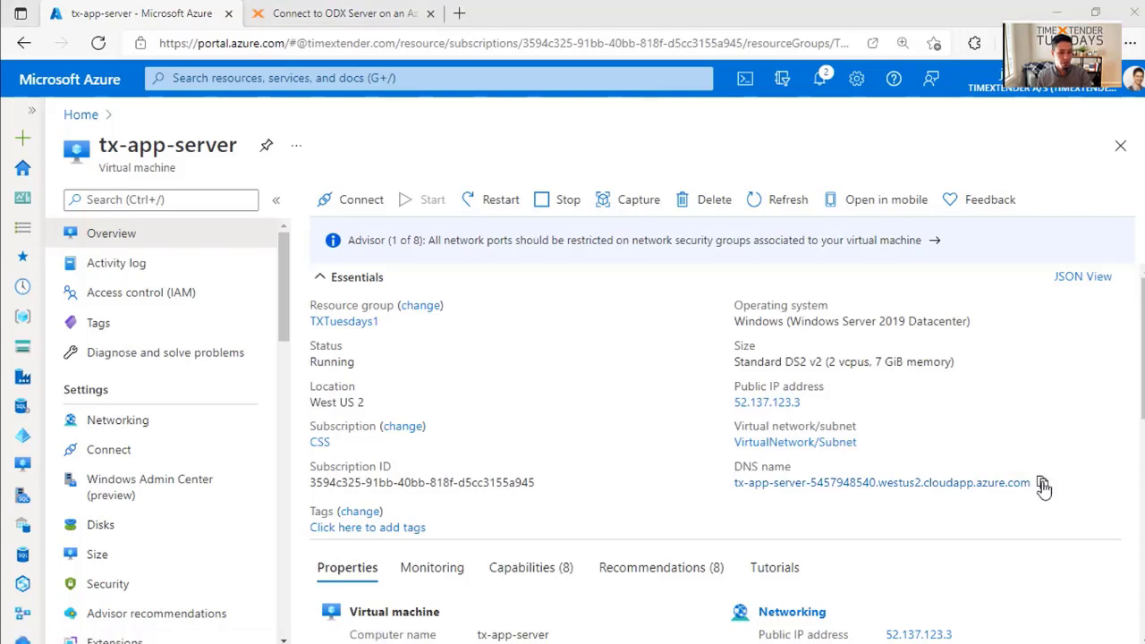
pyautogui.hotkey('alt', 'Tab')
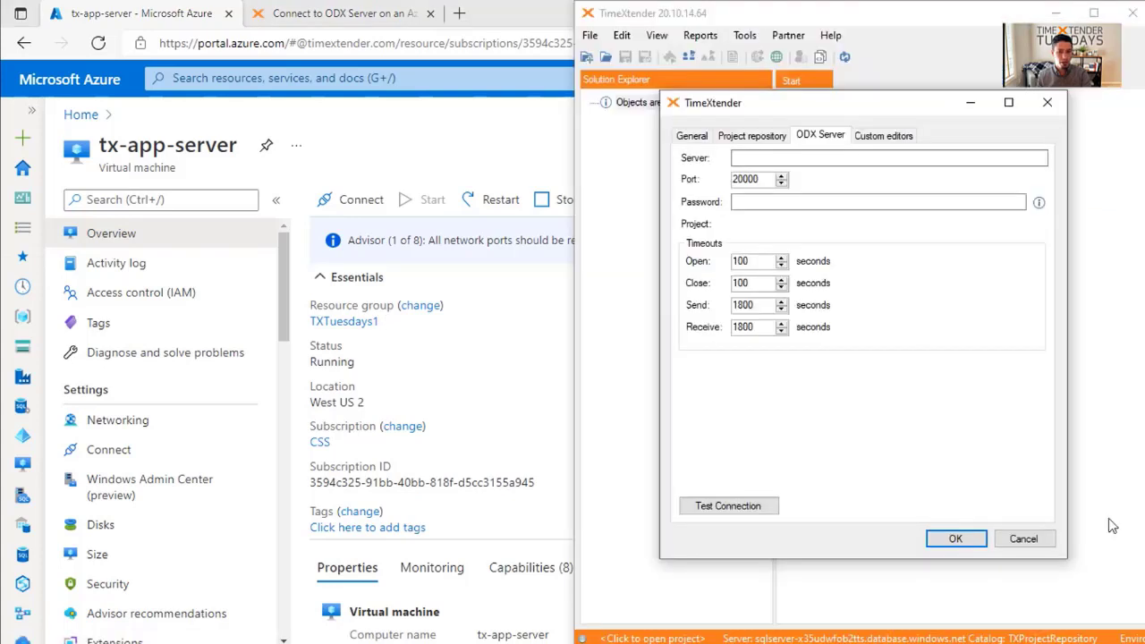
pyautogui.click(784, 158)
pyautogui.hotkey('ctrl', 'v')
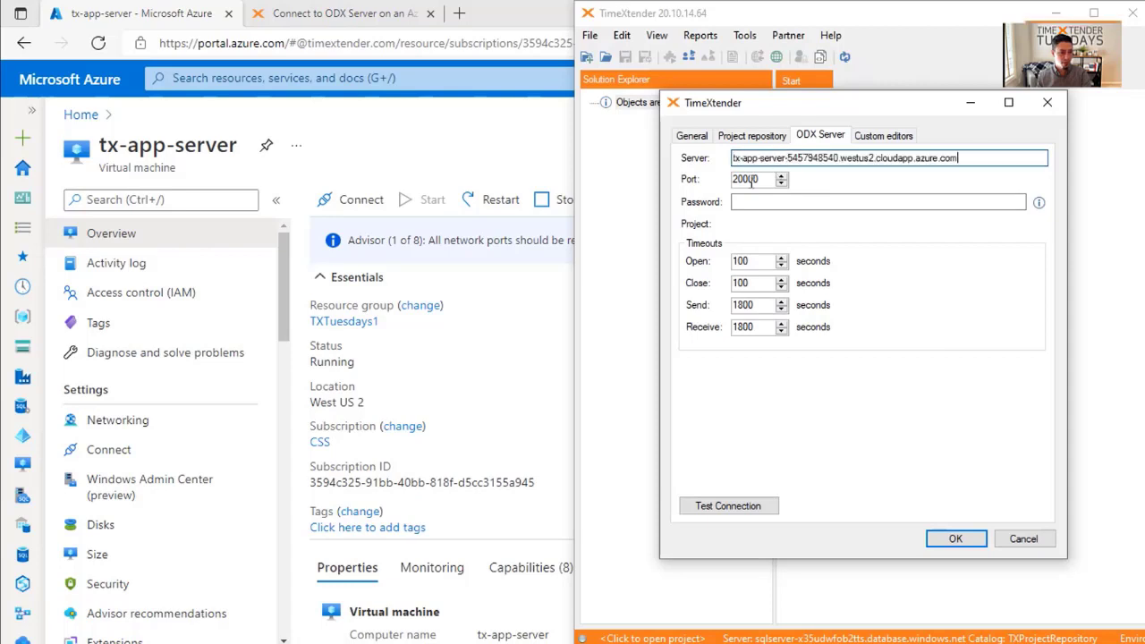
# Enter the ODX Server password, test the connection and save the ODX Server settings
pyautogui.click(757, 201)
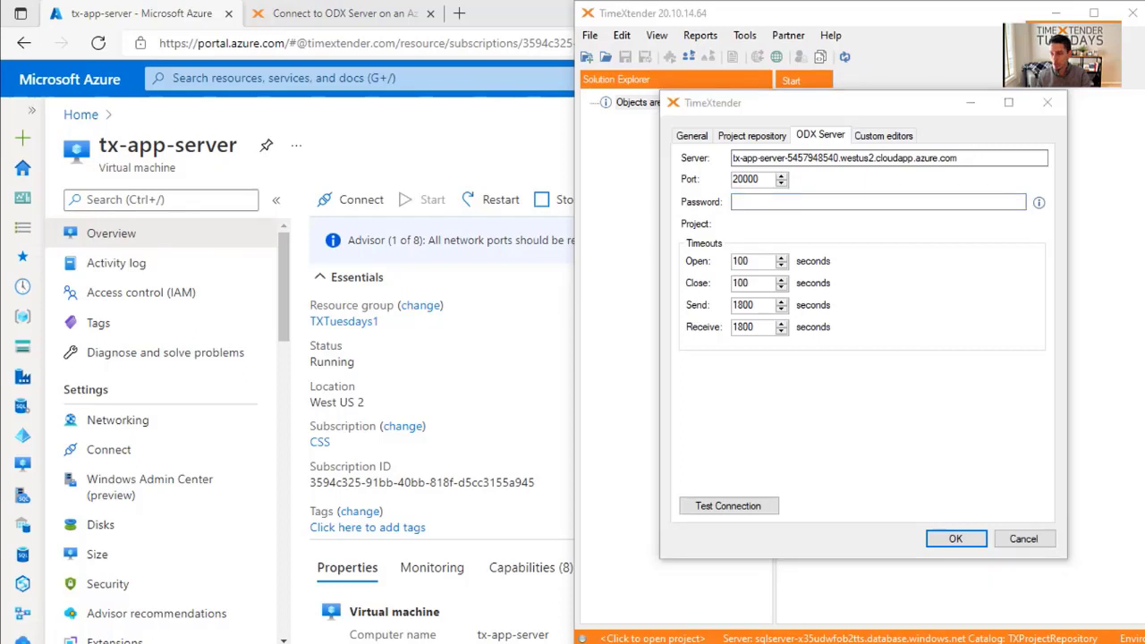
pyautogui.click(851, 202)
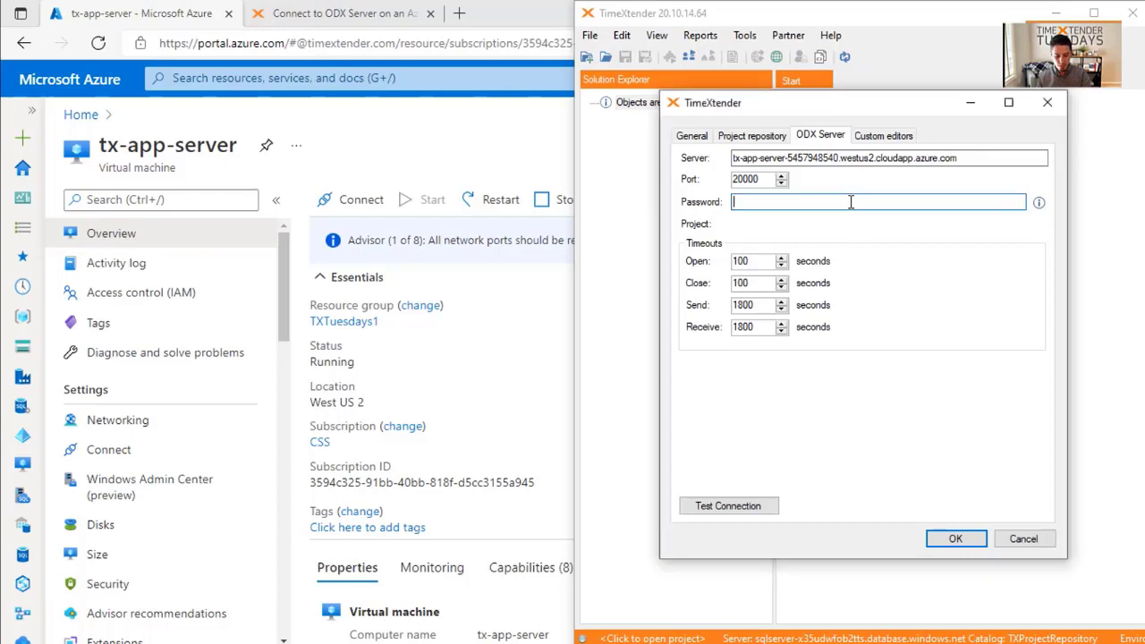
pyautogui.press('Tab')
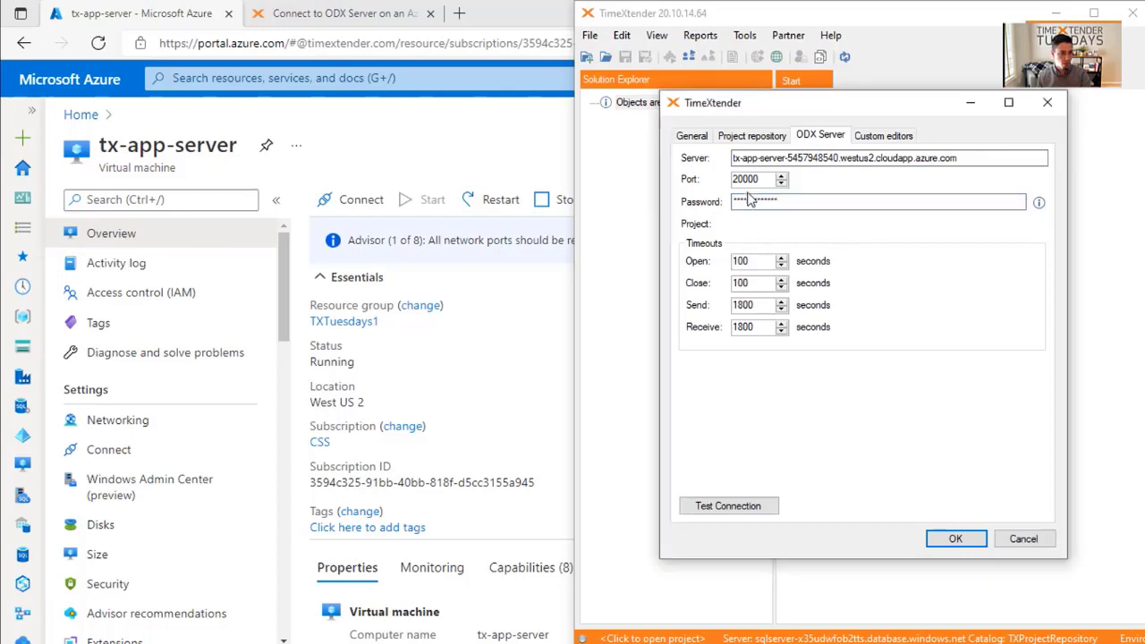
pyautogui.click(729, 507)
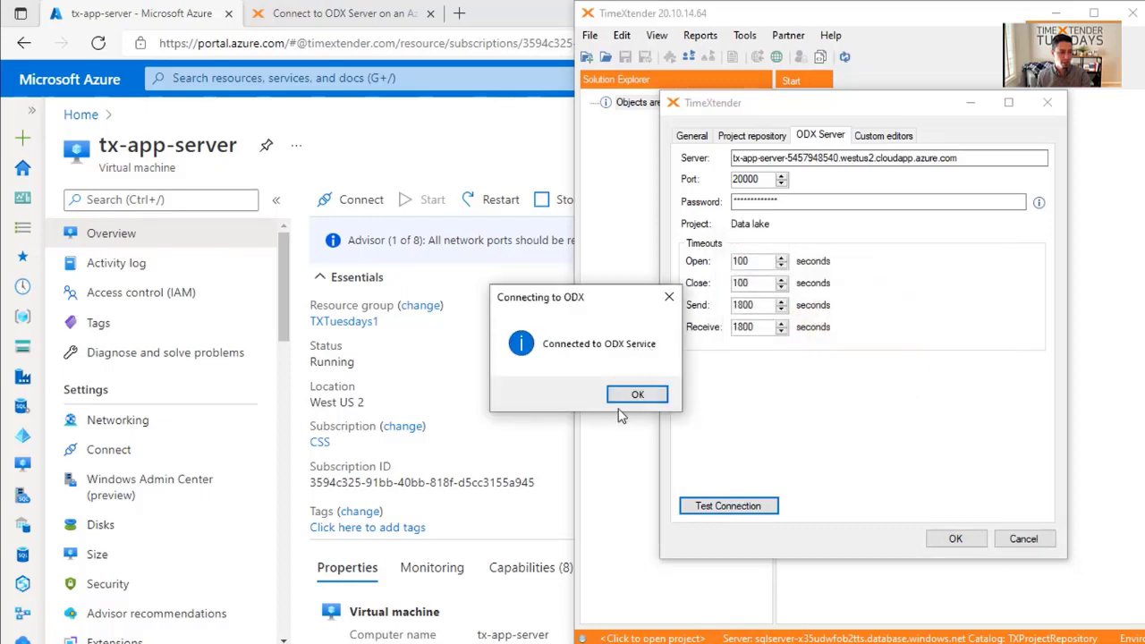
pyautogui.click(638, 395)
pyautogui.click(955, 539)
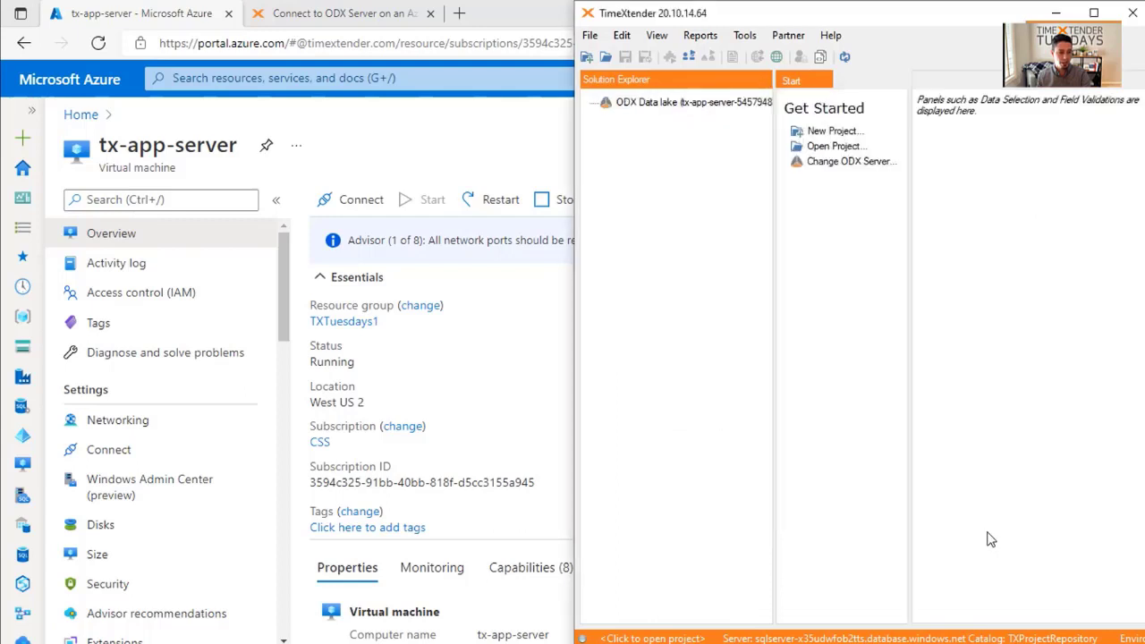
# Open Manage ODX for the ODX Data lake in the local TimeXtender and adjust the pane widths around its tree
pyautogui.click(680, 103)
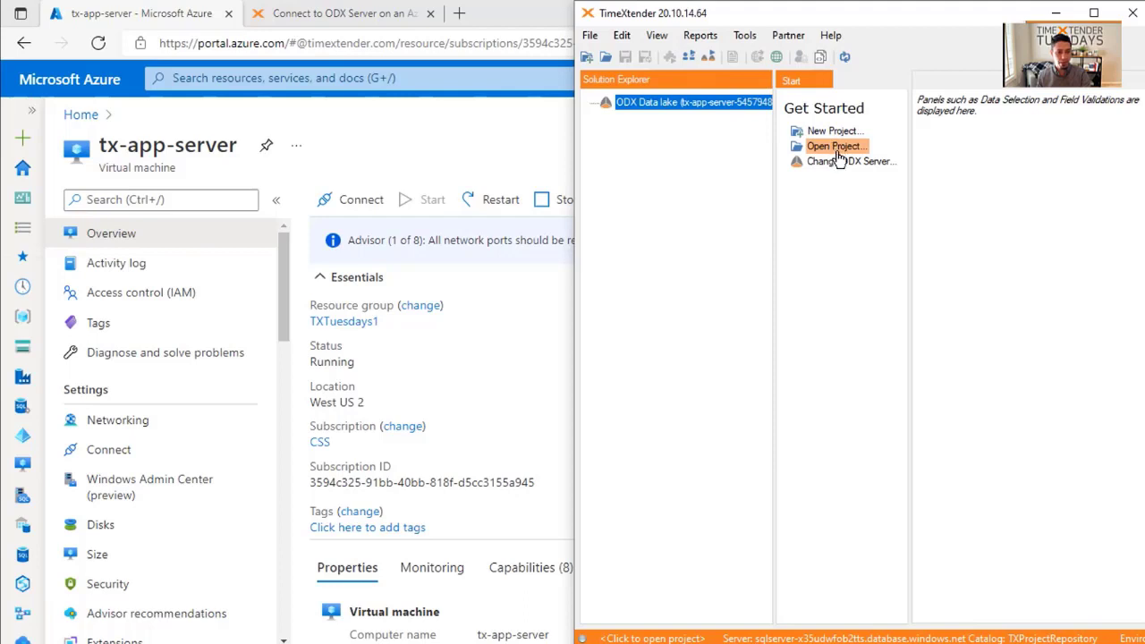
pyautogui.rightClick(642, 109)
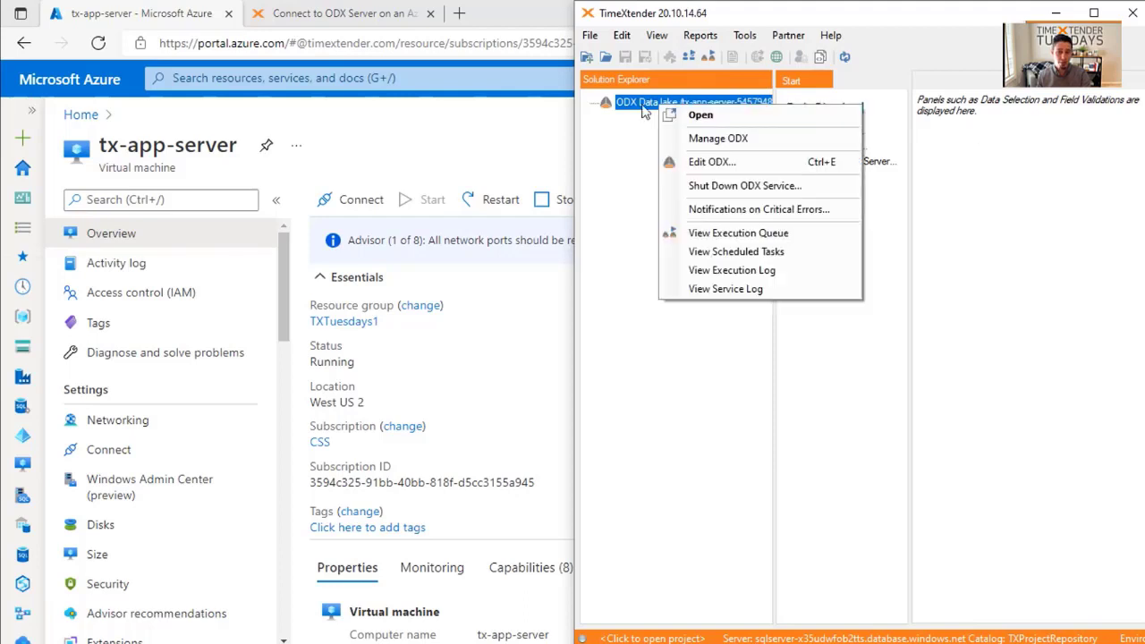
pyautogui.click(706, 139)
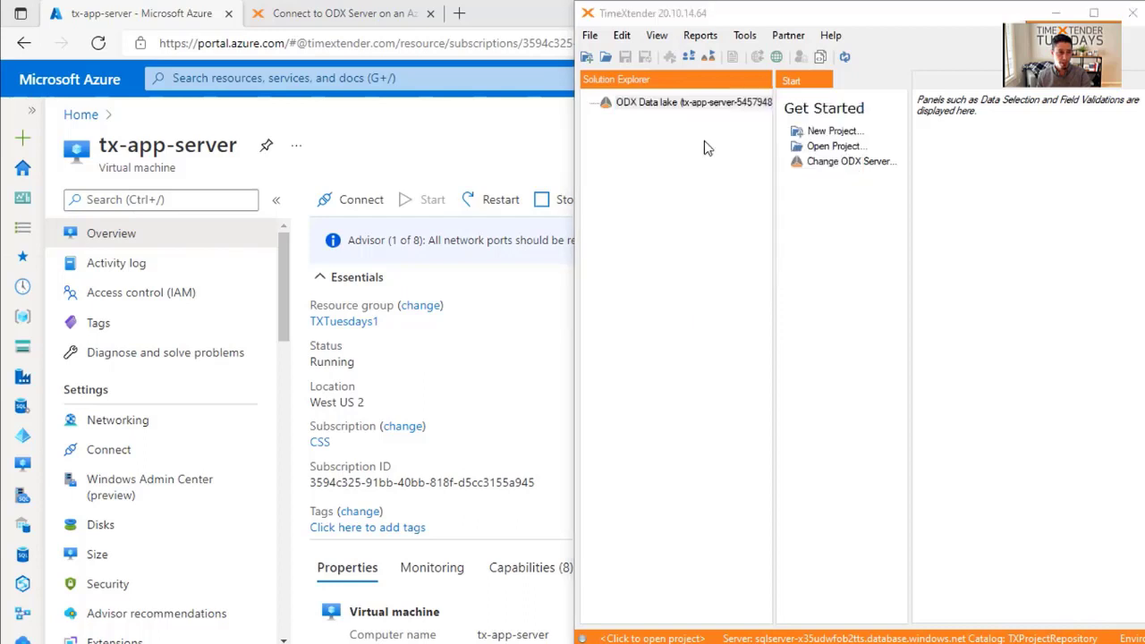
pyautogui.moveTo(775, 261); pyautogui.dragTo(749, 257)
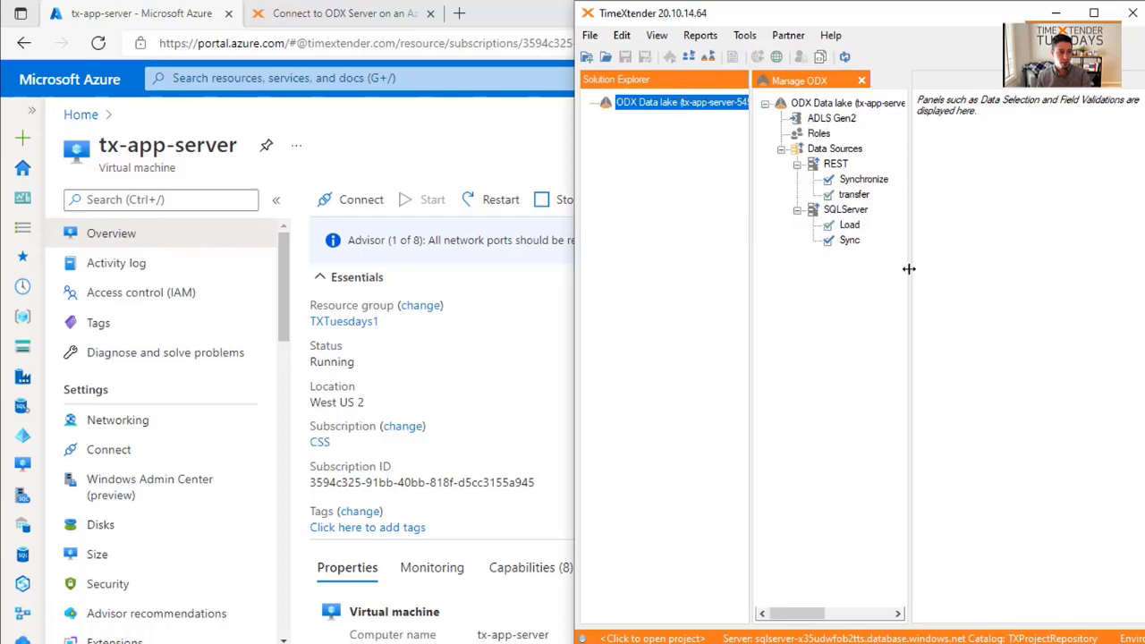
pyautogui.moveTo(909, 270); pyautogui.dragTo(975, 265)
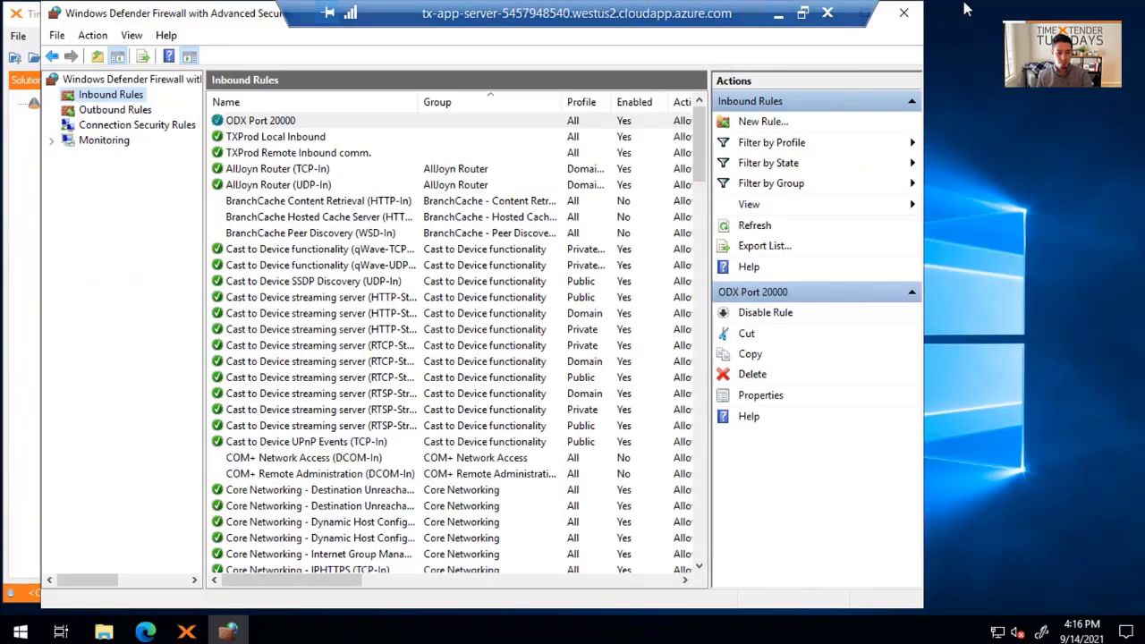
# Clear the firewall window from the remote session, place the session beside the local TimeXtender, and open Manage ODX for its localhost ODX Data lake
pyautogui.click(904, 13)
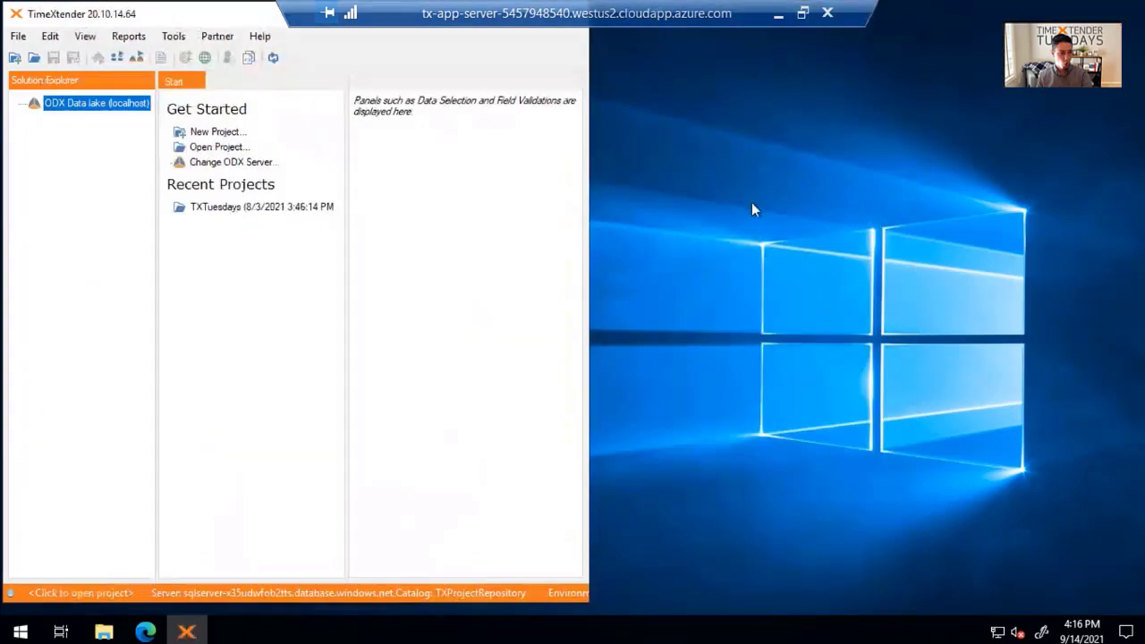
pyautogui.click(803, 12)
pyautogui.moveTo(1108, 102); pyautogui.dragTo(610, 119)
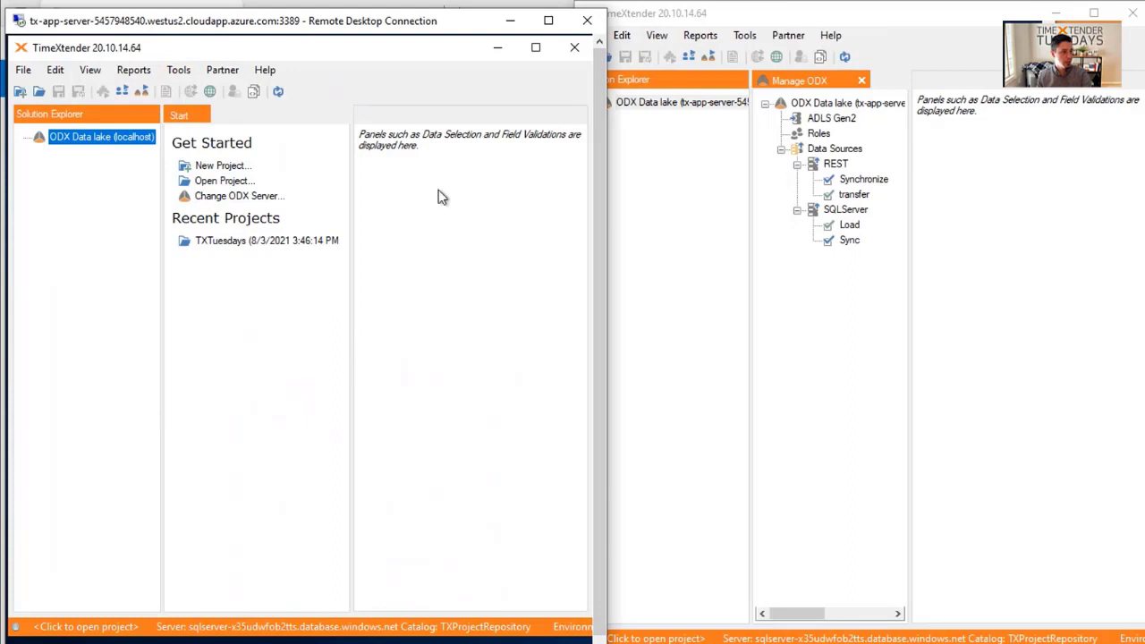
pyautogui.click(875, 18)
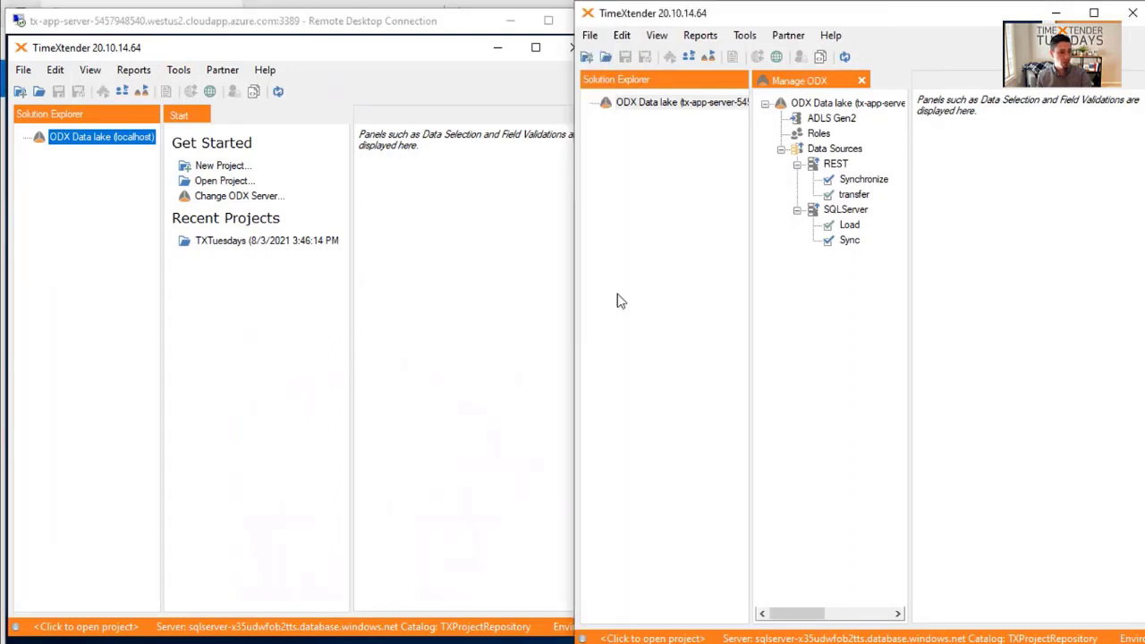
pyautogui.rightClick(72, 139)
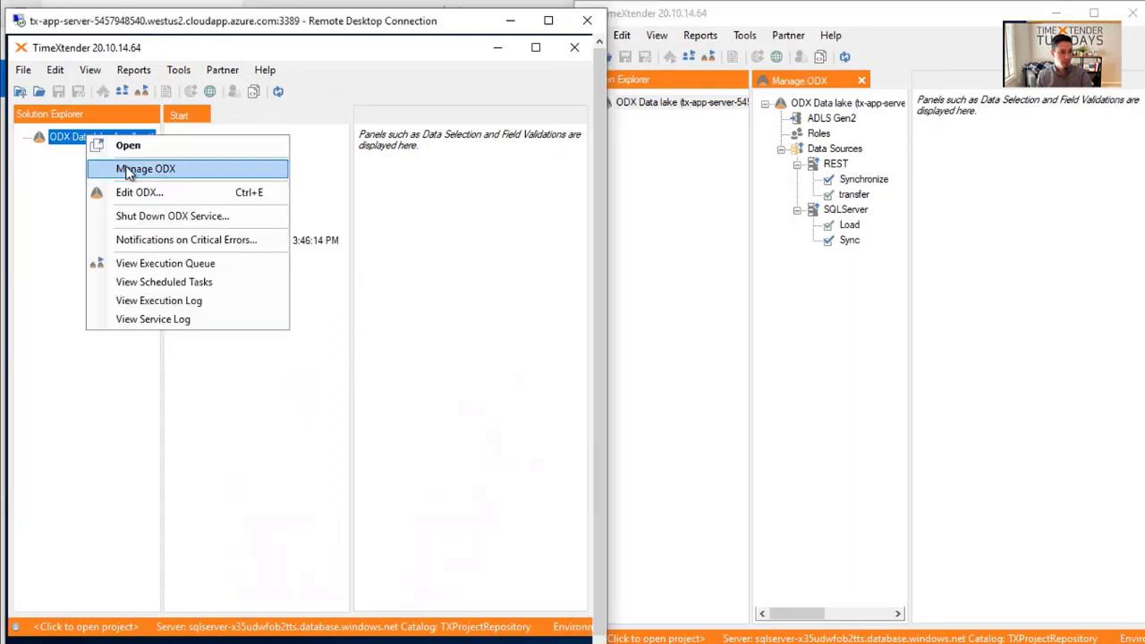
pyautogui.click(129, 170)
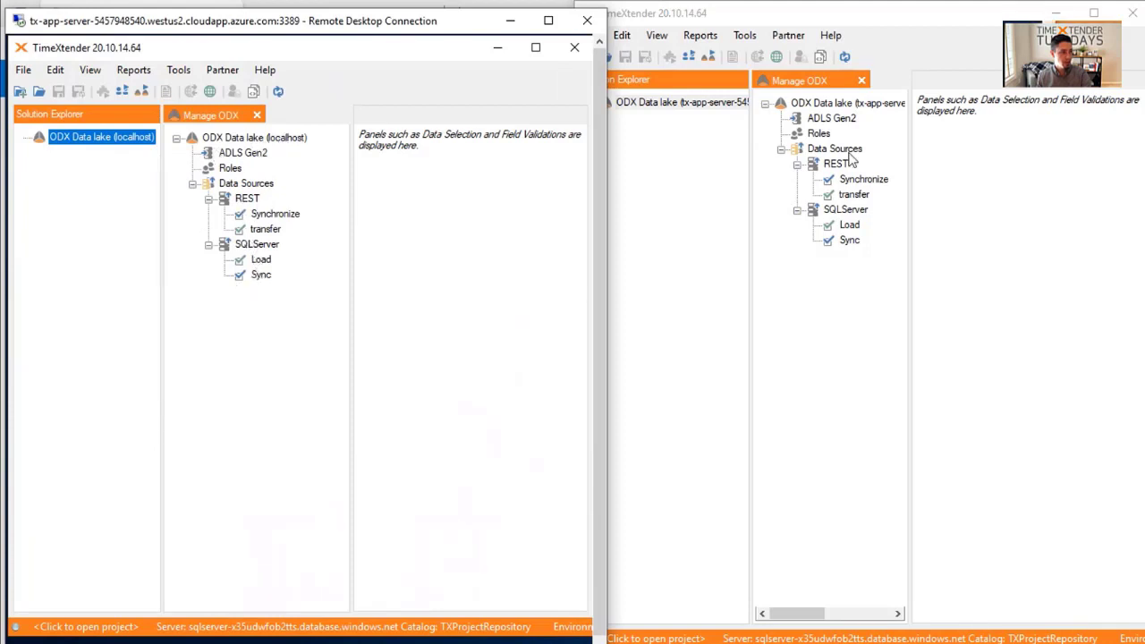
# Execute the transfer task of the REST data source from the local TimeXtender
pyautogui.click(854, 195)
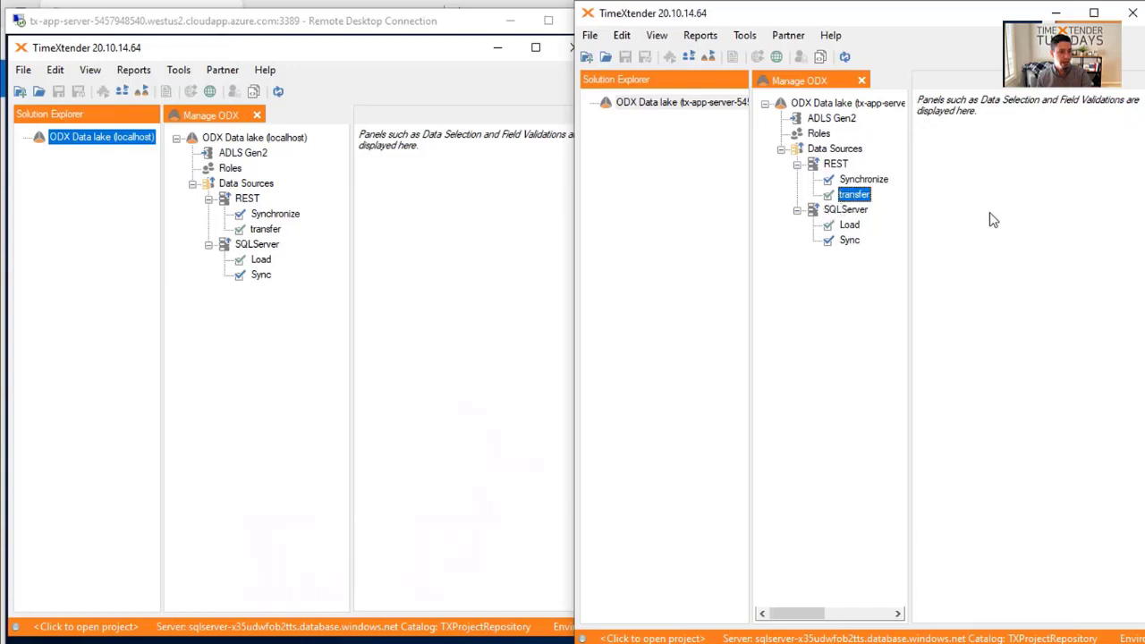
pyautogui.rightClick(863, 195)
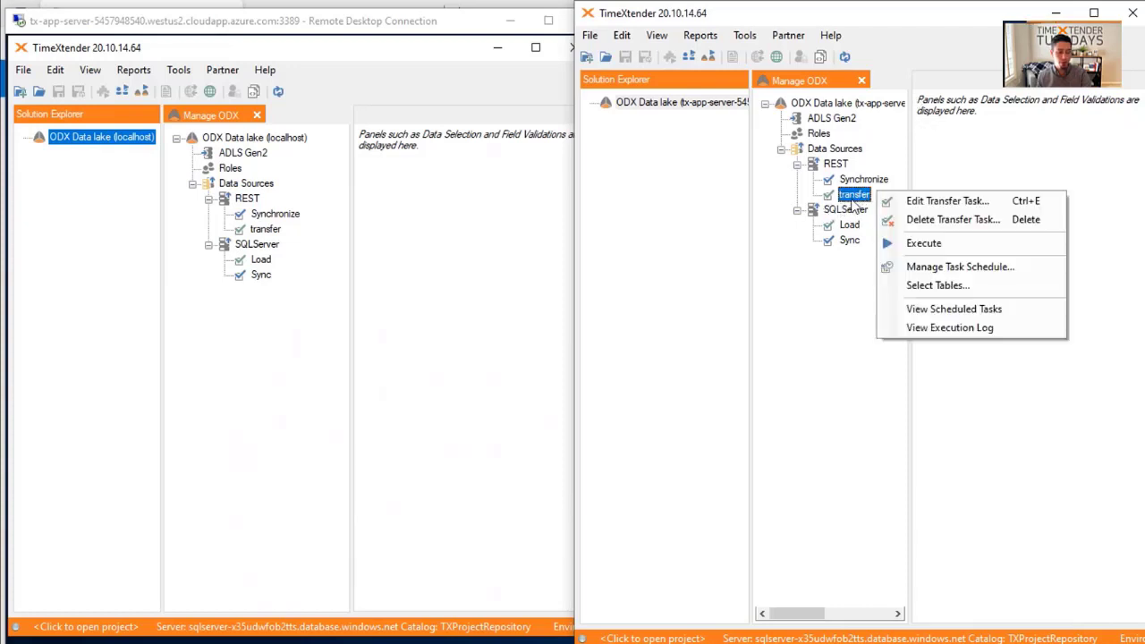
pyautogui.click(924, 244)
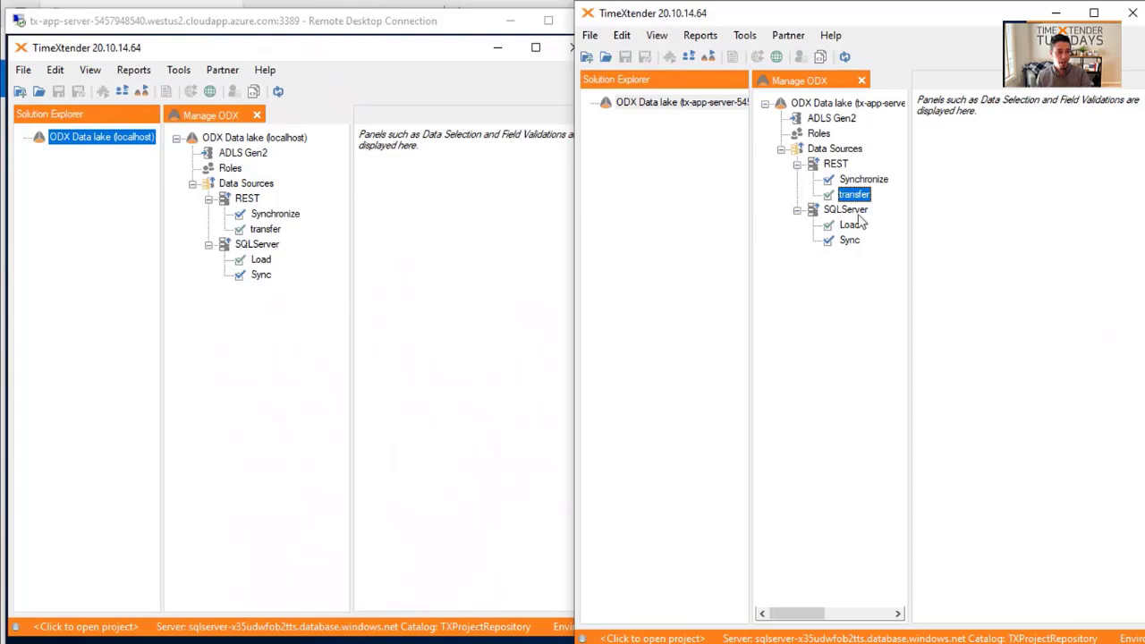
# Compare the REST transfer task's run status in the remote and local Manage ODX trees
pyautogui.click(270, 231)
pyautogui.moveTo(254, 602); pyautogui.dragTo(323, 611)
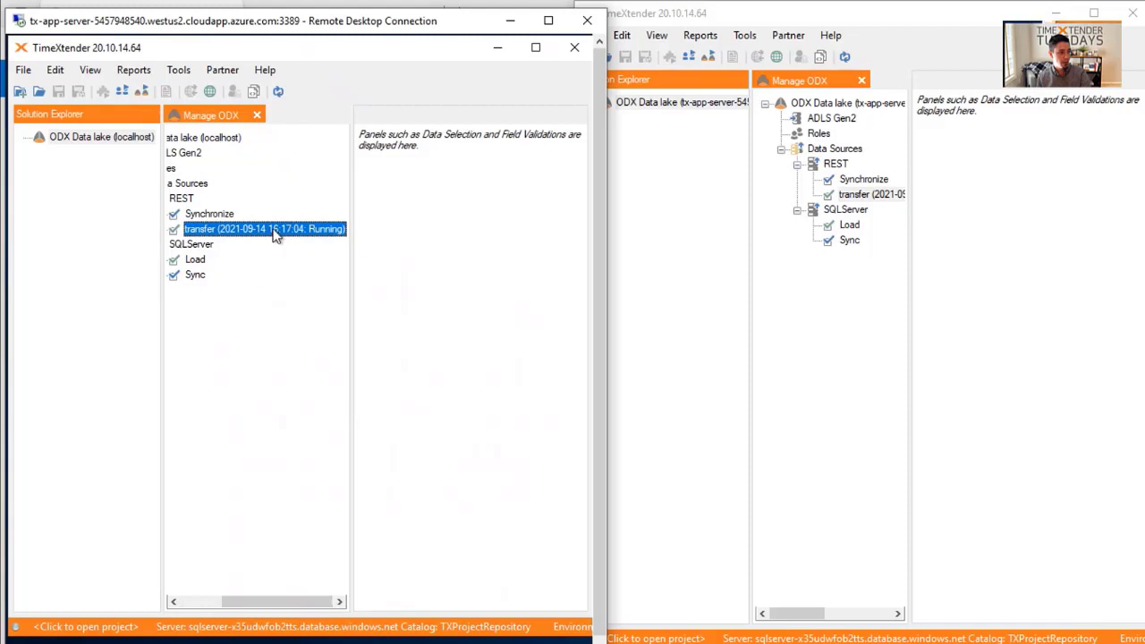
pyautogui.moveTo(302, 606); pyautogui.dragTo(230, 605)
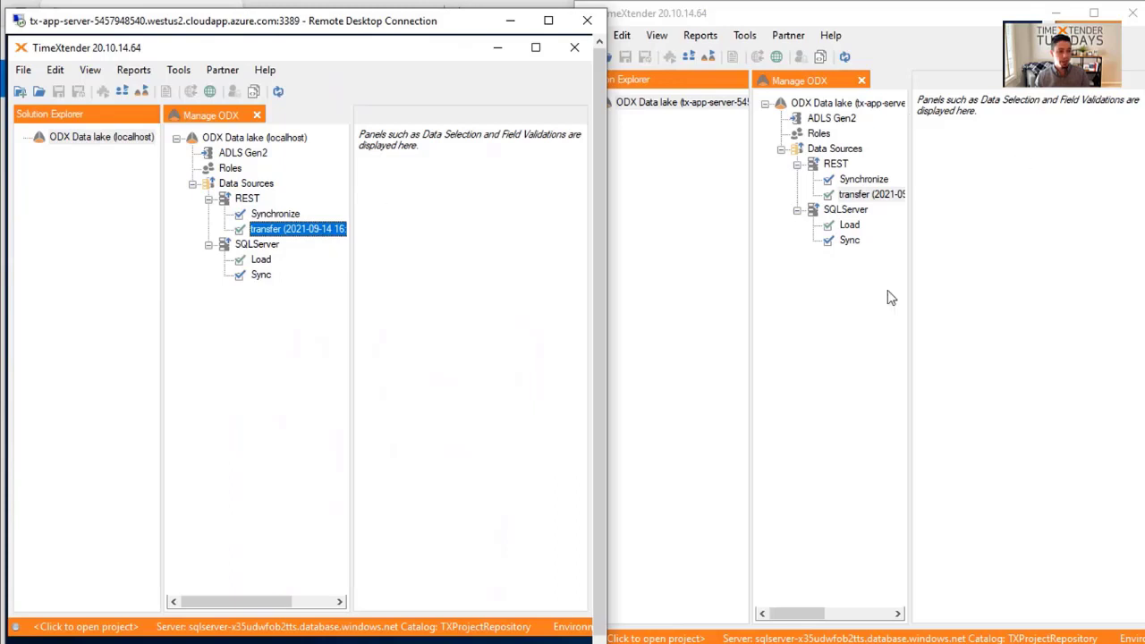
pyautogui.click(839, 443)
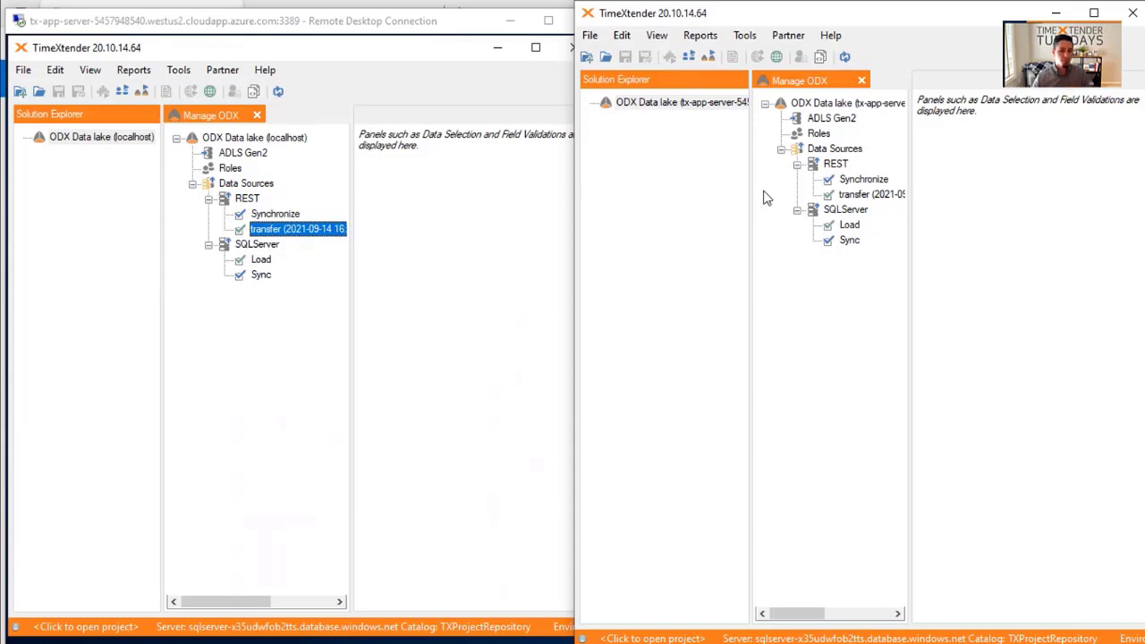
pyautogui.moveTo(787, 614); pyautogui.dragTo(802, 614)
# Minimize the remote desktop session and maximize the local TimeXtender window
pyautogui.click(410, 21)
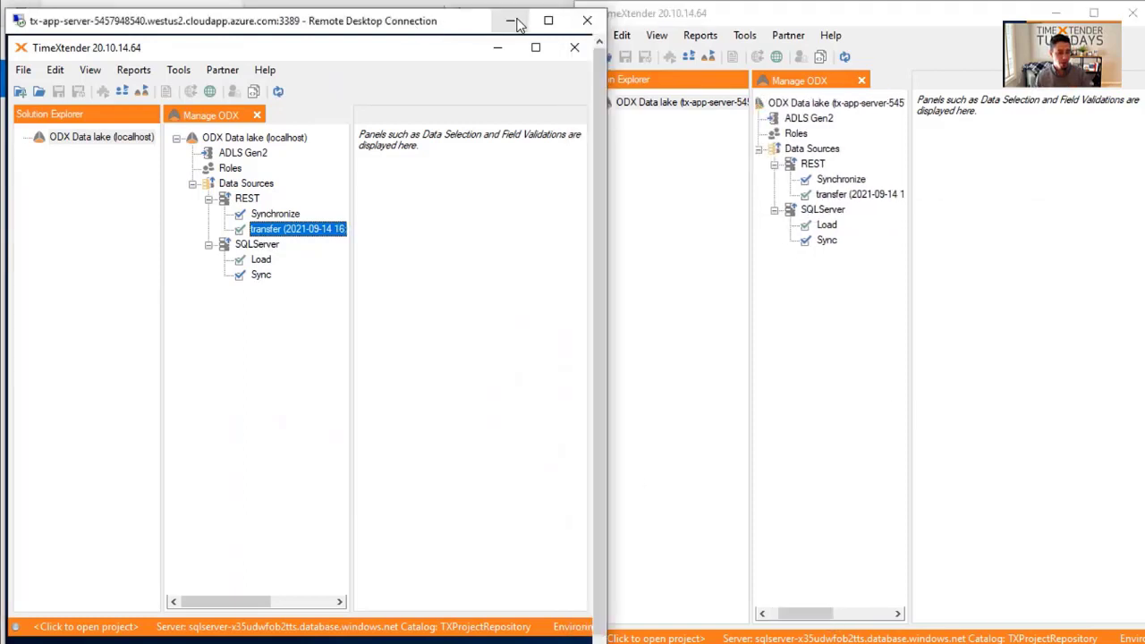
pyautogui.click(510, 21)
pyautogui.click(1094, 13)
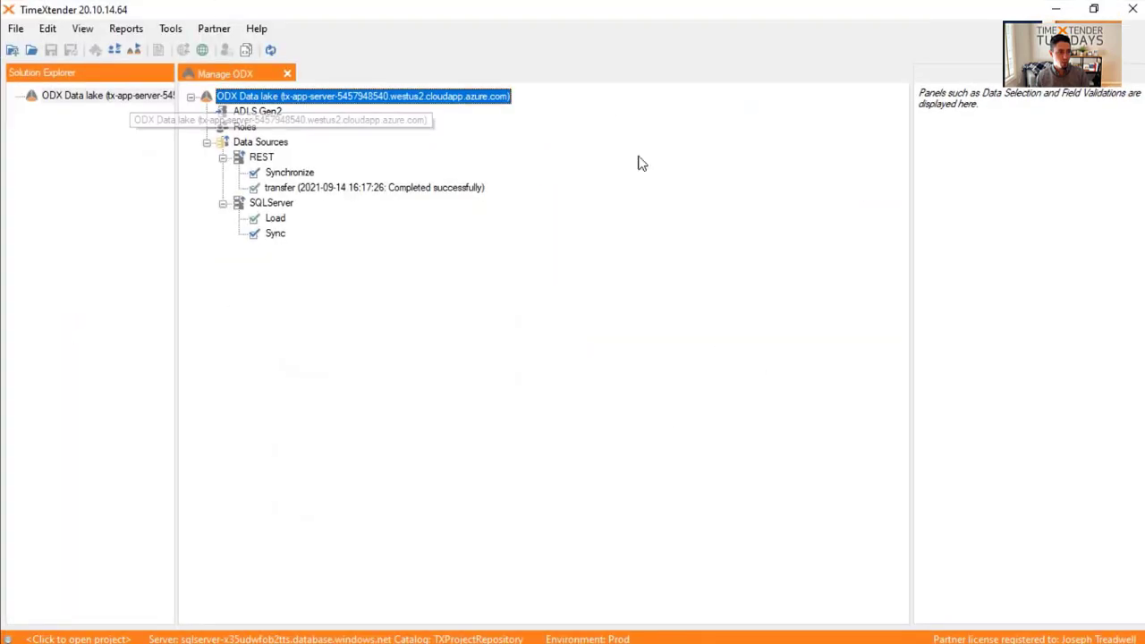
pyautogui.click(299, 331)
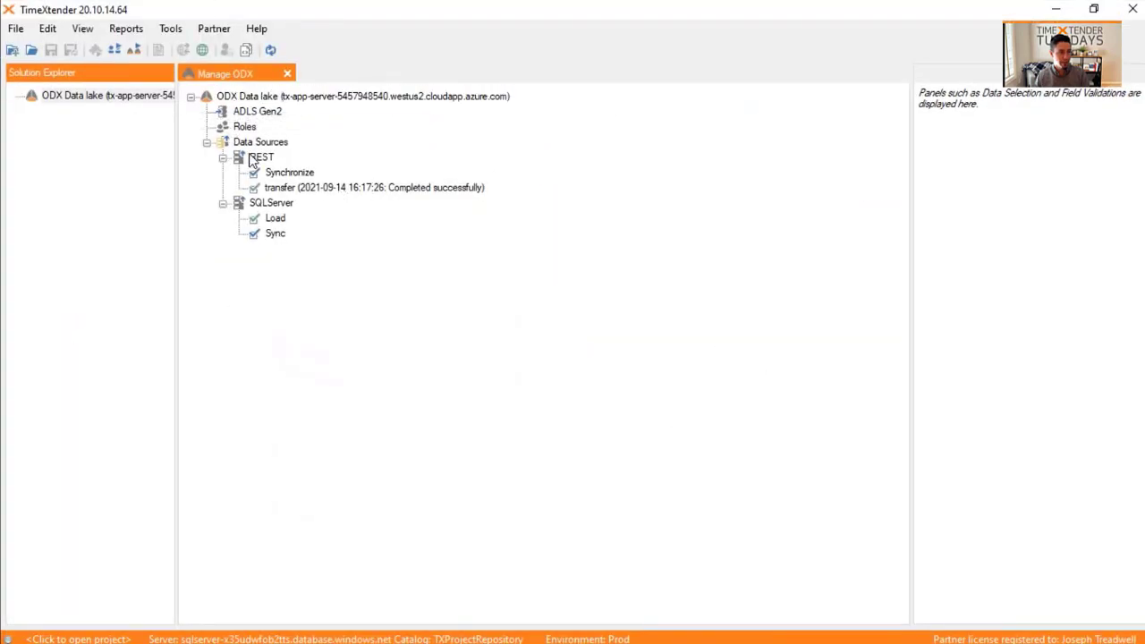
# Examine the ODX execution log and the task details of the scheduled SQLServer Load run, and close the log
pyautogui.rightClick(243, 97)
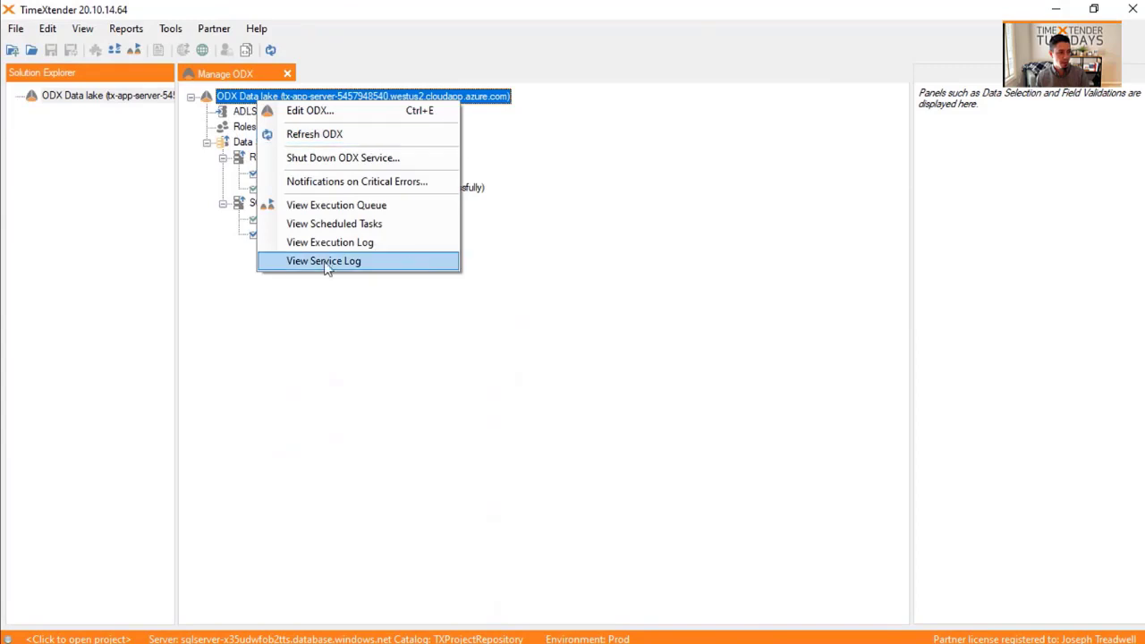
pyautogui.click(387, 249)
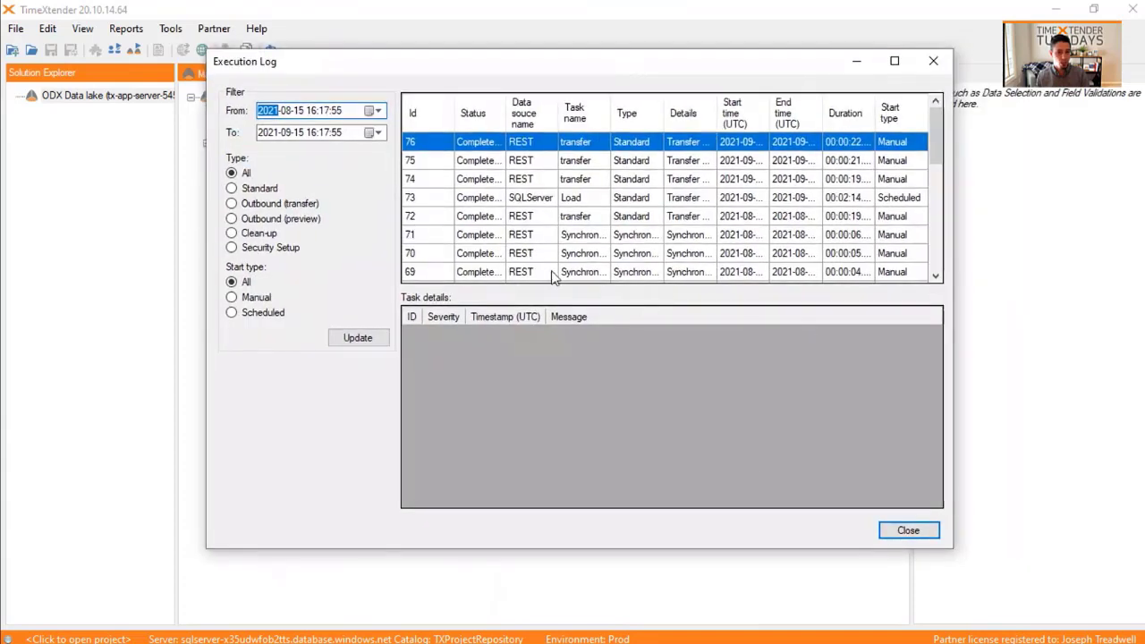
pyautogui.moveTo(952, 547); pyautogui.dragTo(1120, 605)
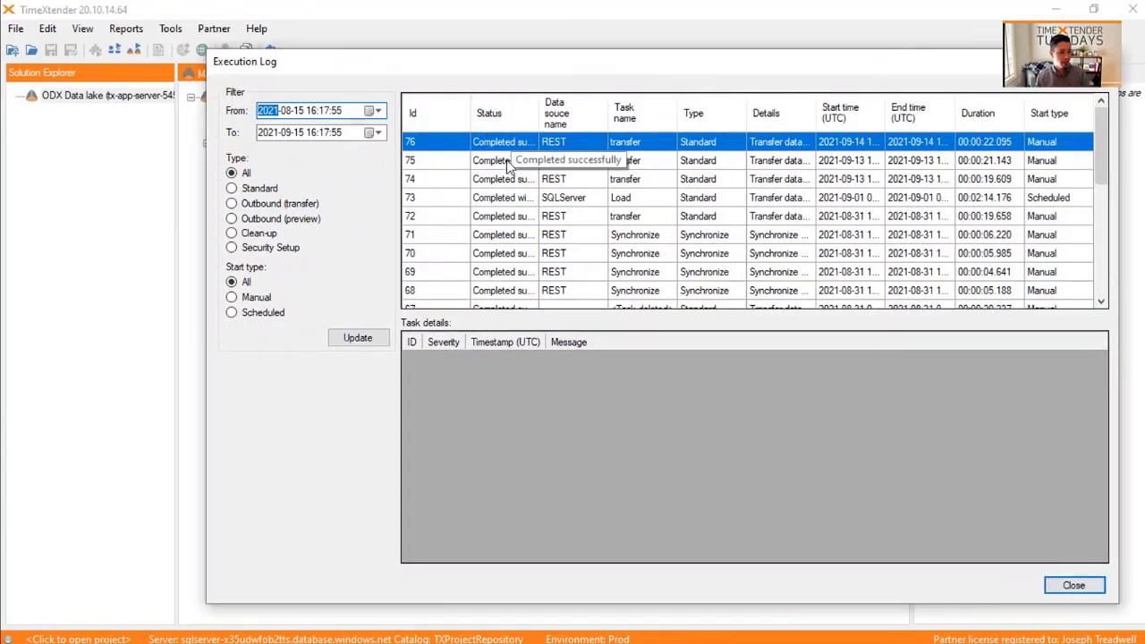
pyautogui.moveTo(539, 113); pyautogui.dragTo(590, 113)
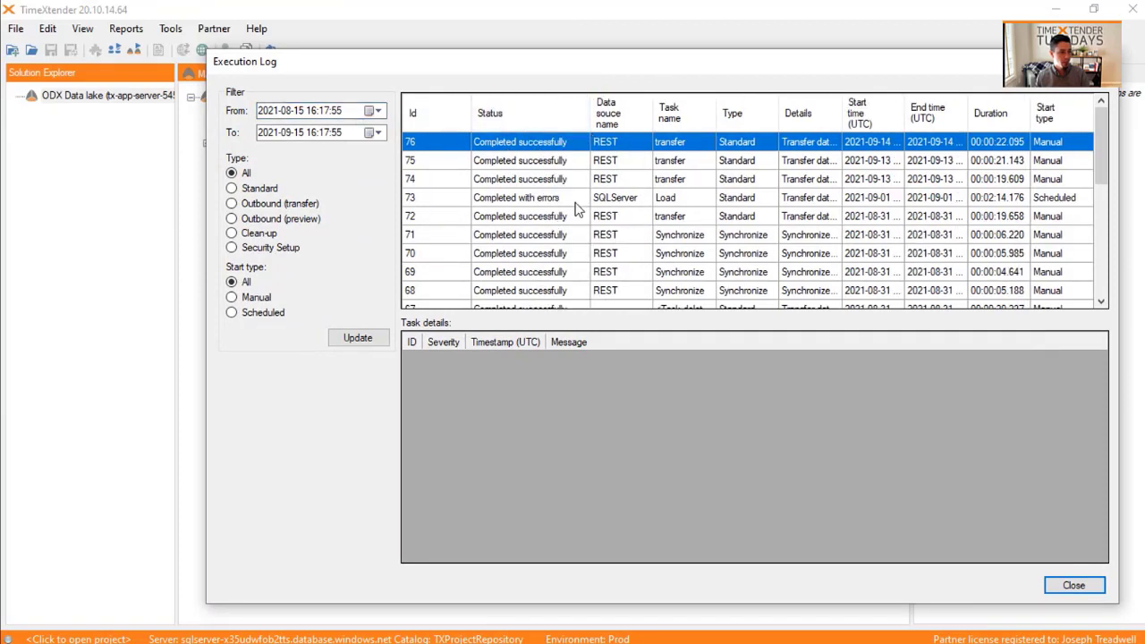
pyautogui.click(635, 201)
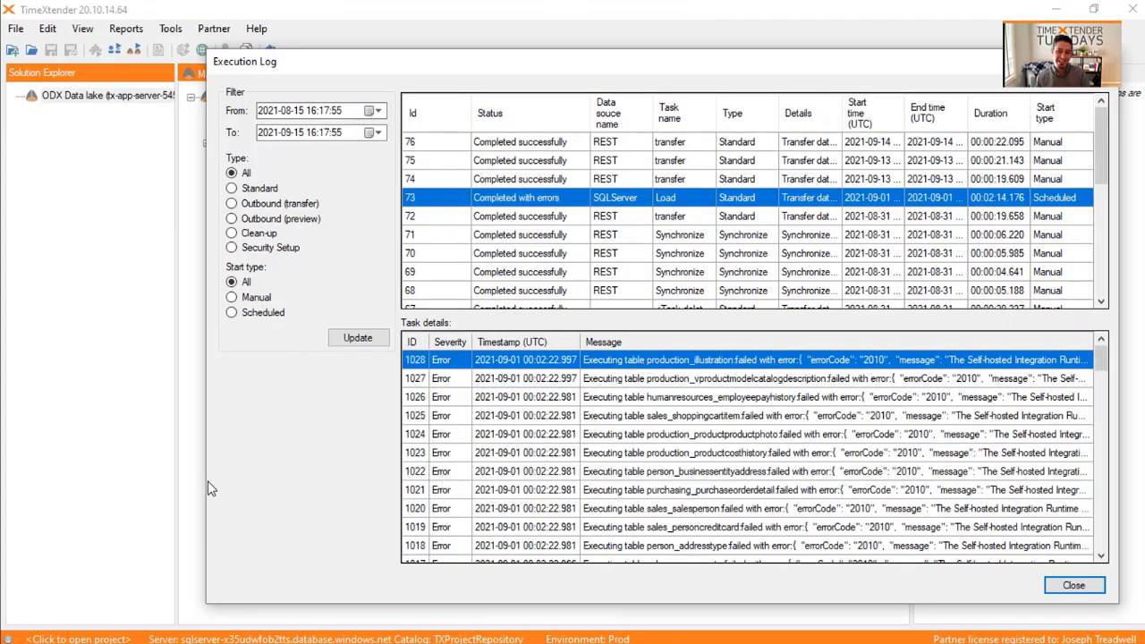
pyautogui.moveTo(202, 483); pyautogui.dragTo(91, 487)
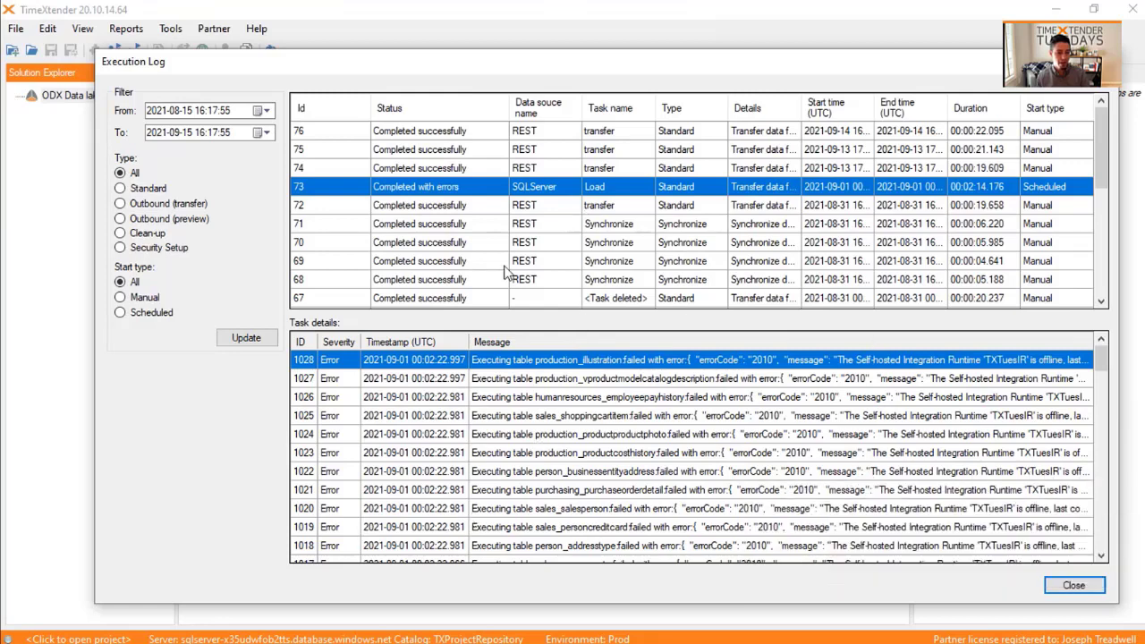
pyautogui.click(1075, 586)
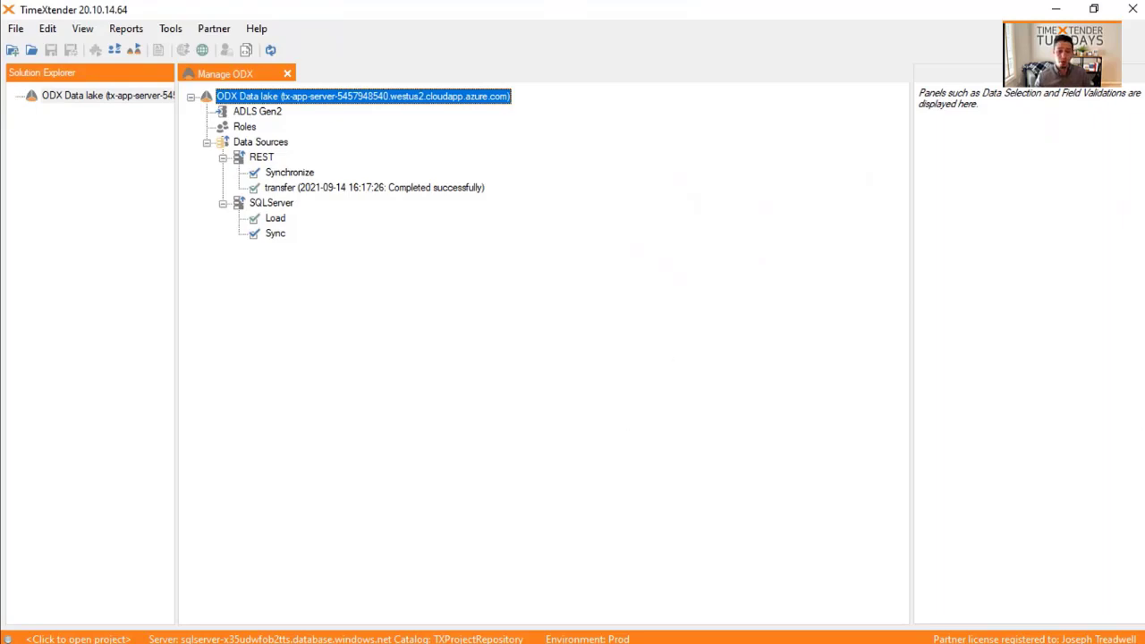
# Switch to the web browser, open portal.timextender.com in a new tab and sign in with the previously used account
pyautogui.hotkey('alt', 'Tab')
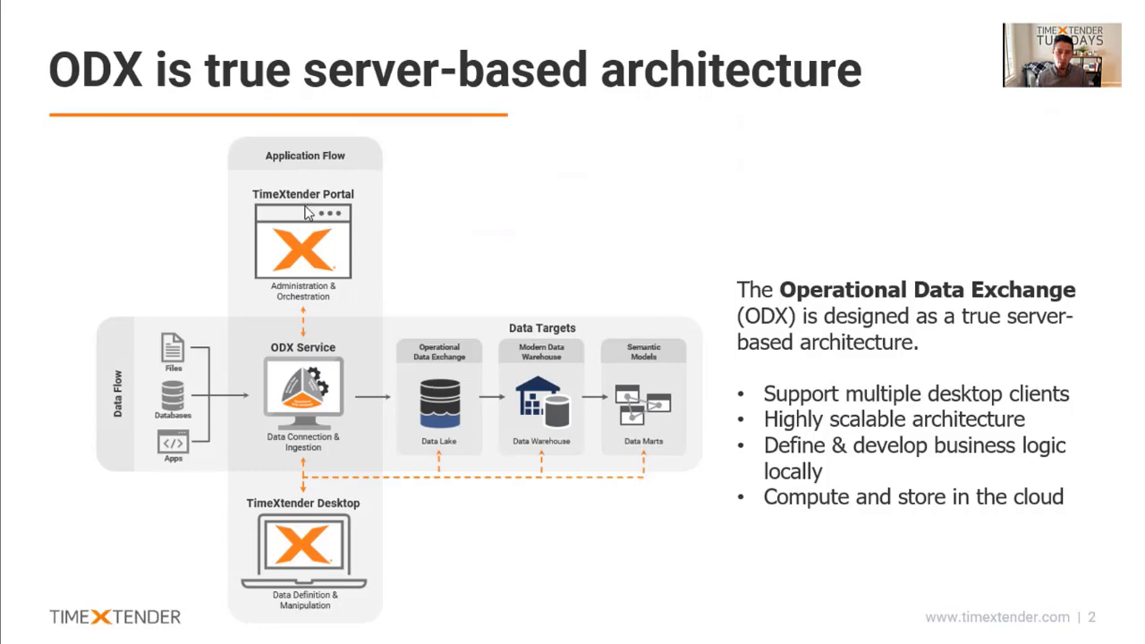
pyautogui.hotkey('alt', 'Tab')
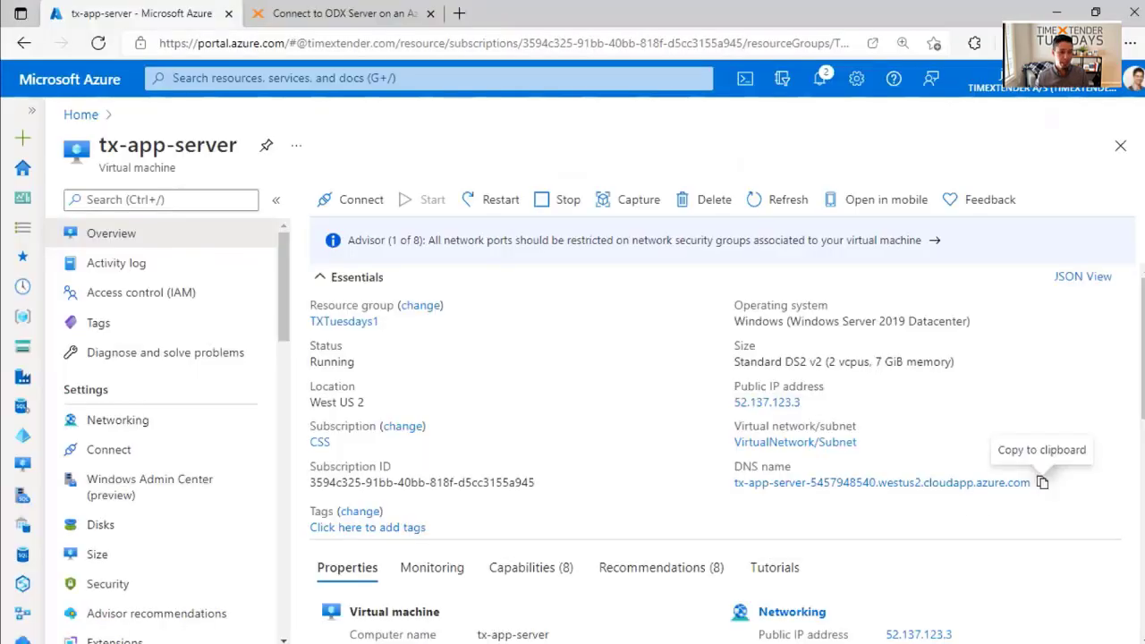
pyautogui.click(459, 16)
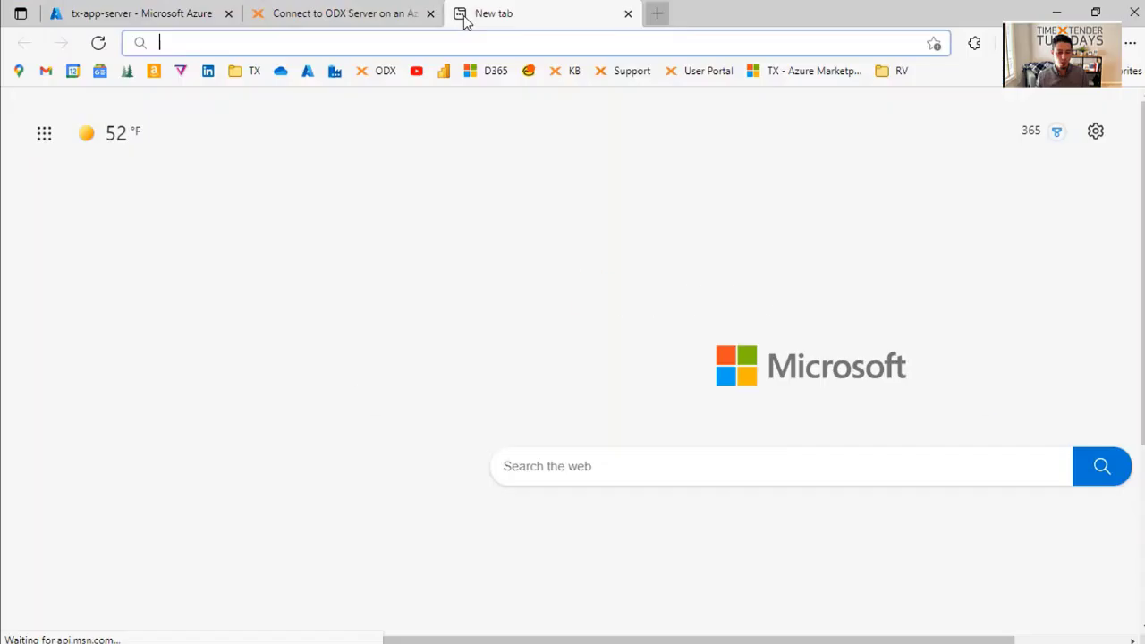
pyautogui.click(707, 72)
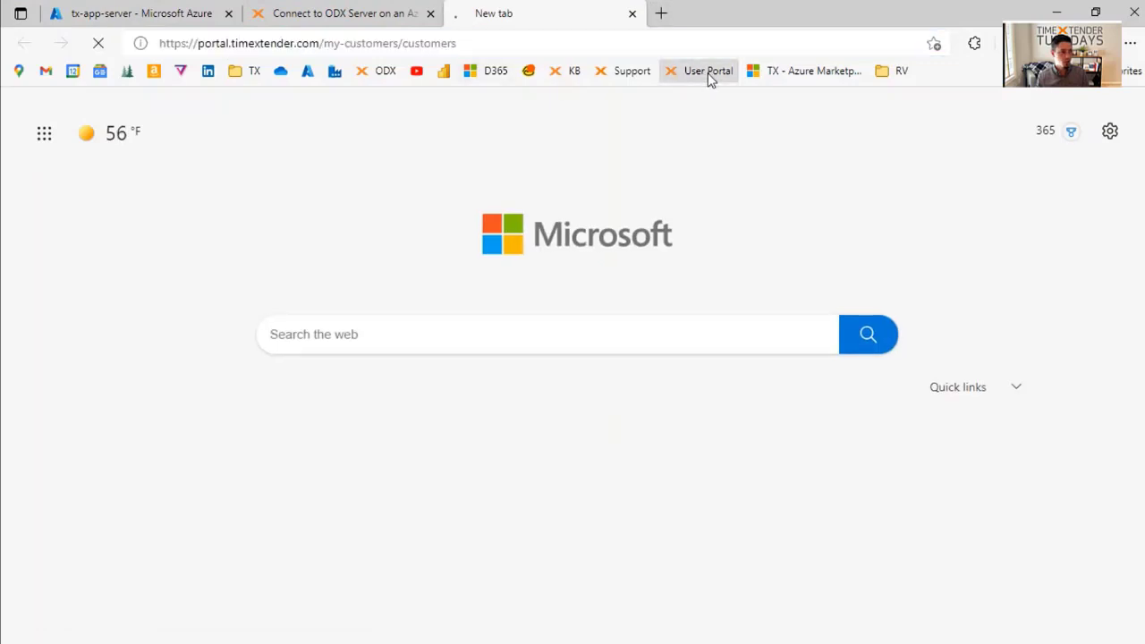
pyautogui.moveTo(320, 44); pyautogui.dragTo(166, 47)
pyautogui.click(338, 44)
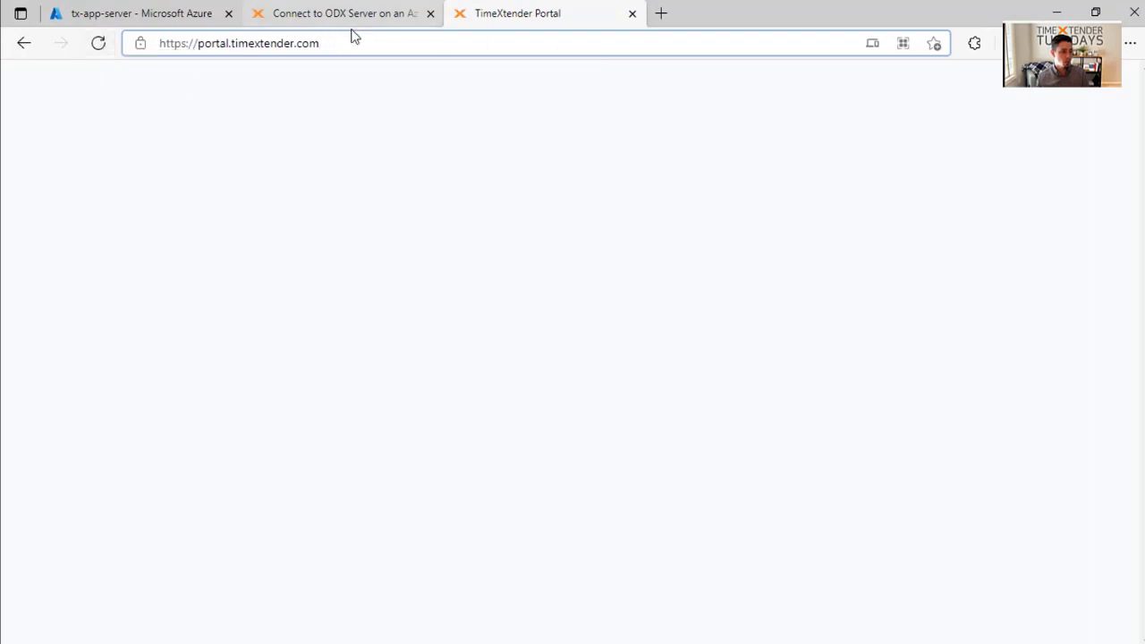
pyautogui.press('Return')
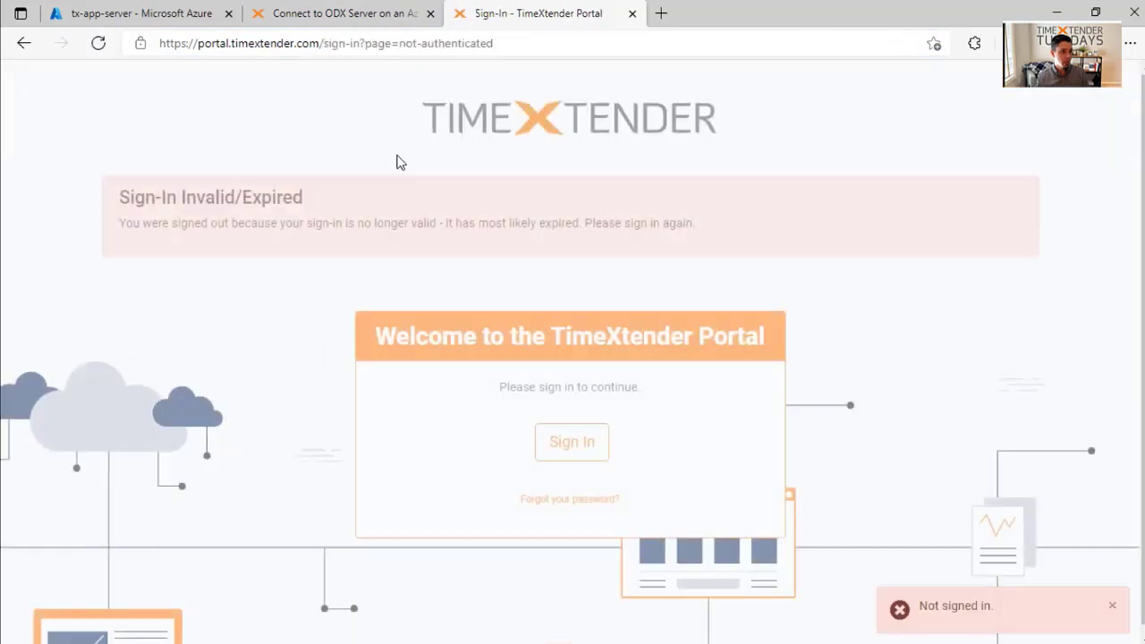
pyautogui.click(558, 456)
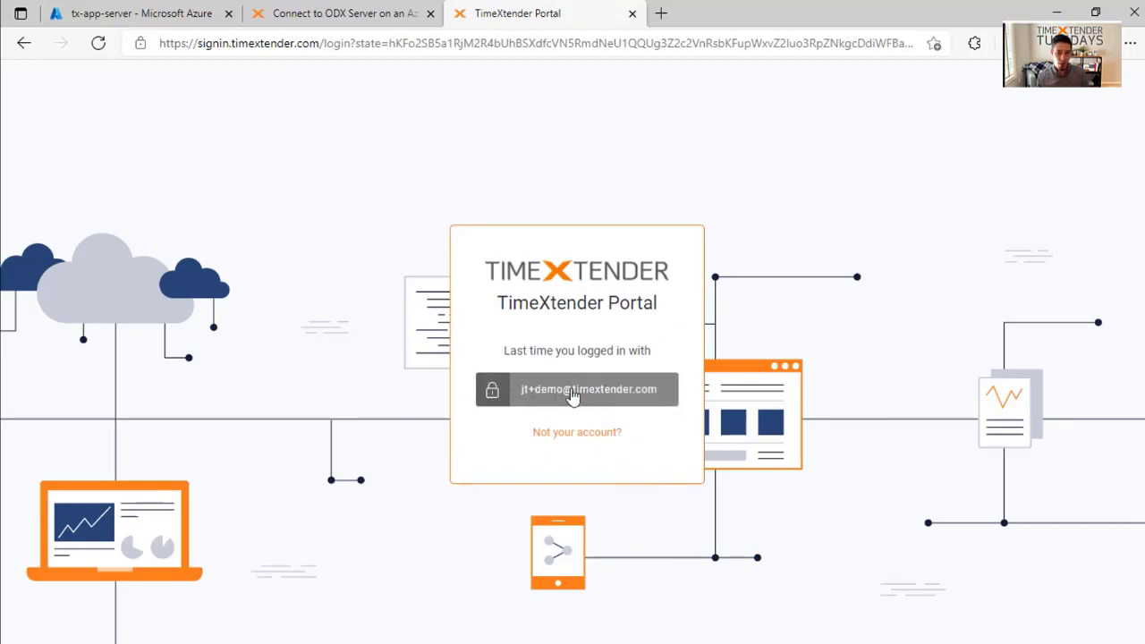
pyautogui.click(620, 389)
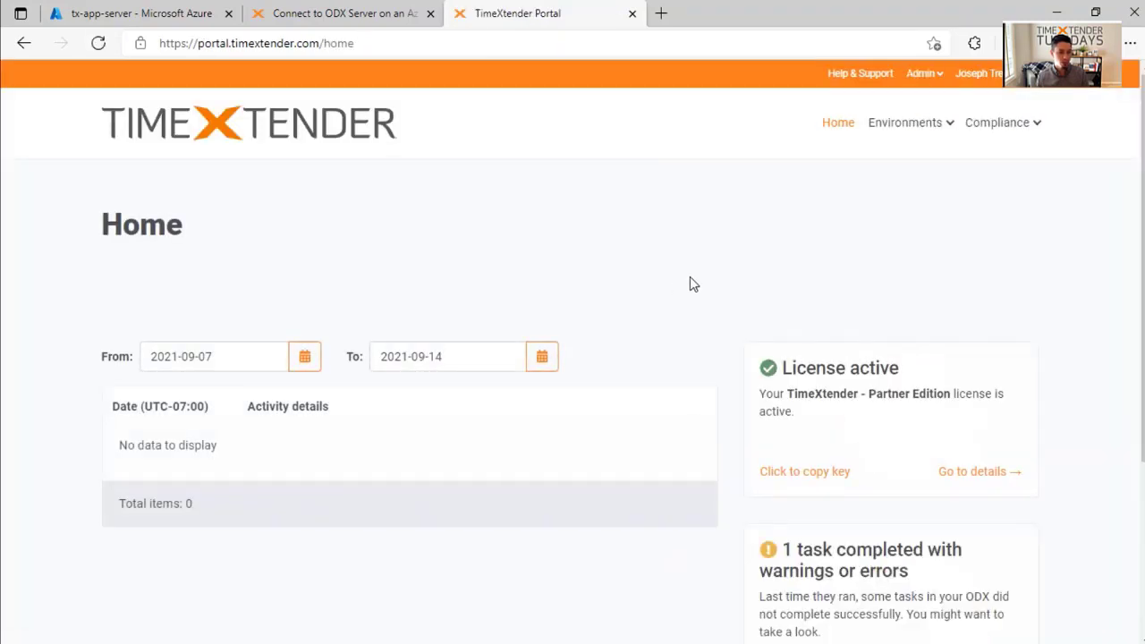
# Examine the portal home page's activity list, license status and ODX task status summary
pyautogui.scroll(-1, 693, 277)
pyautogui.scroll(1, 693, 278)
pyautogui.scroll(-1, 841, 347)
pyautogui.moveTo(782, 460); pyautogui.dragTo(940, 508)
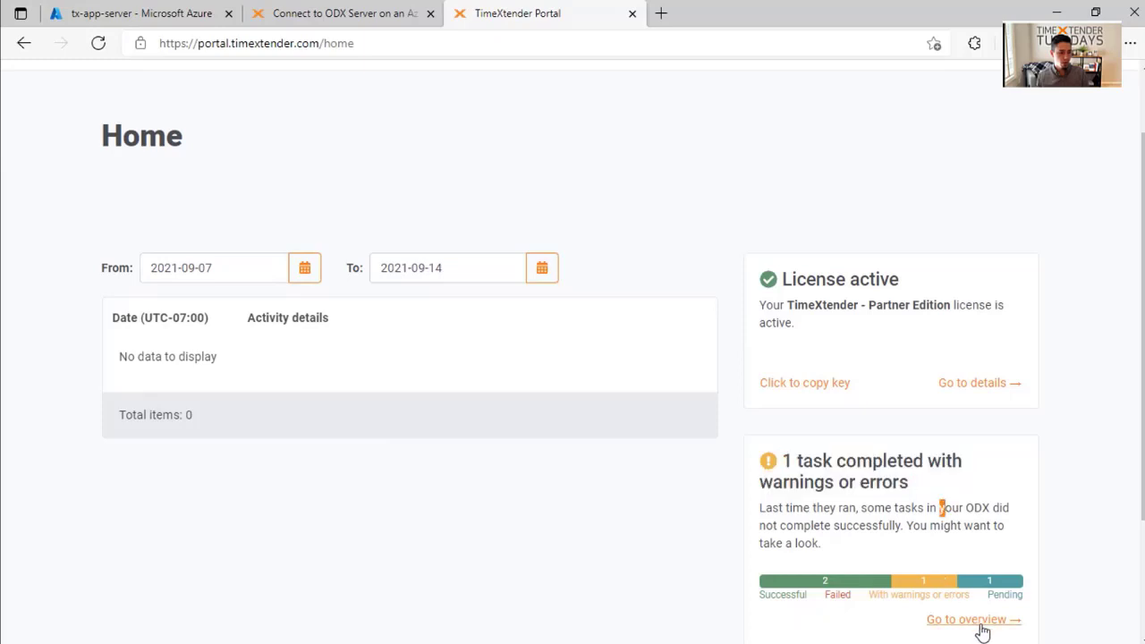
pyautogui.scroll(1, 982, 632)
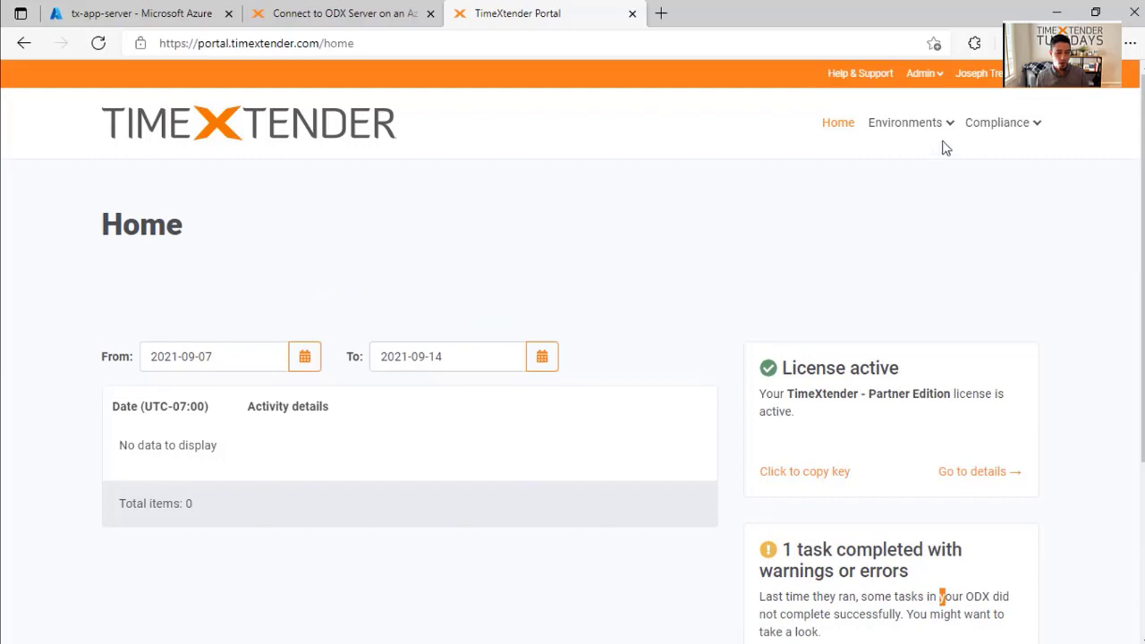
# Open the environment projects list and view the details of the Data lake ODX project
pyautogui.click(948, 122)
pyautogui.click(912, 162)
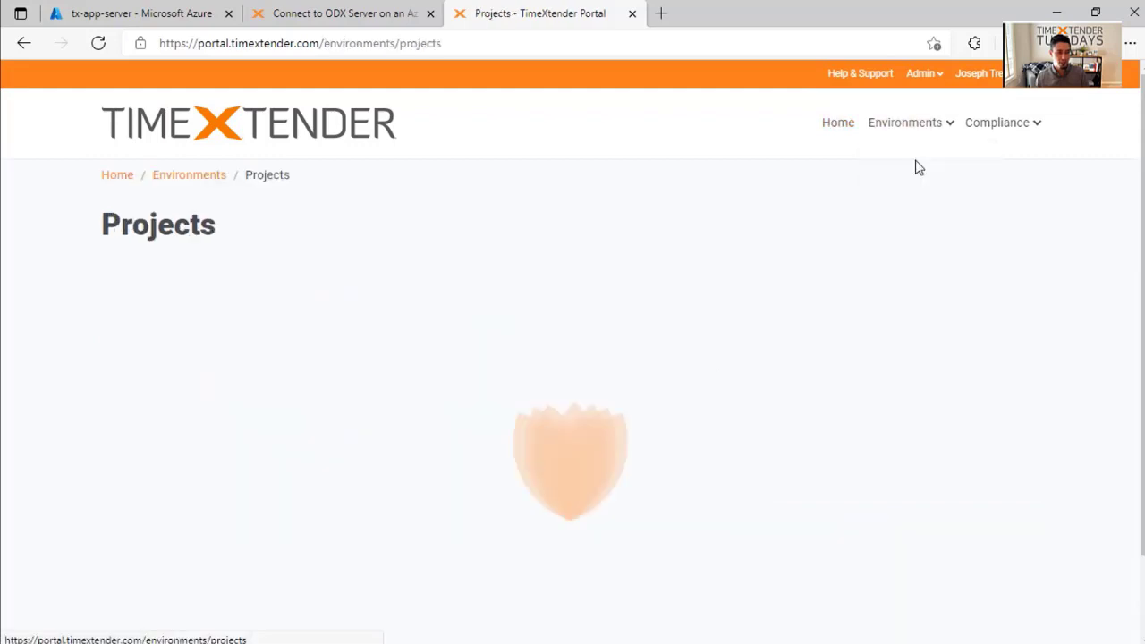
pyautogui.scroll(-1, 920, 168)
pyautogui.scroll(-2, 920, 168)
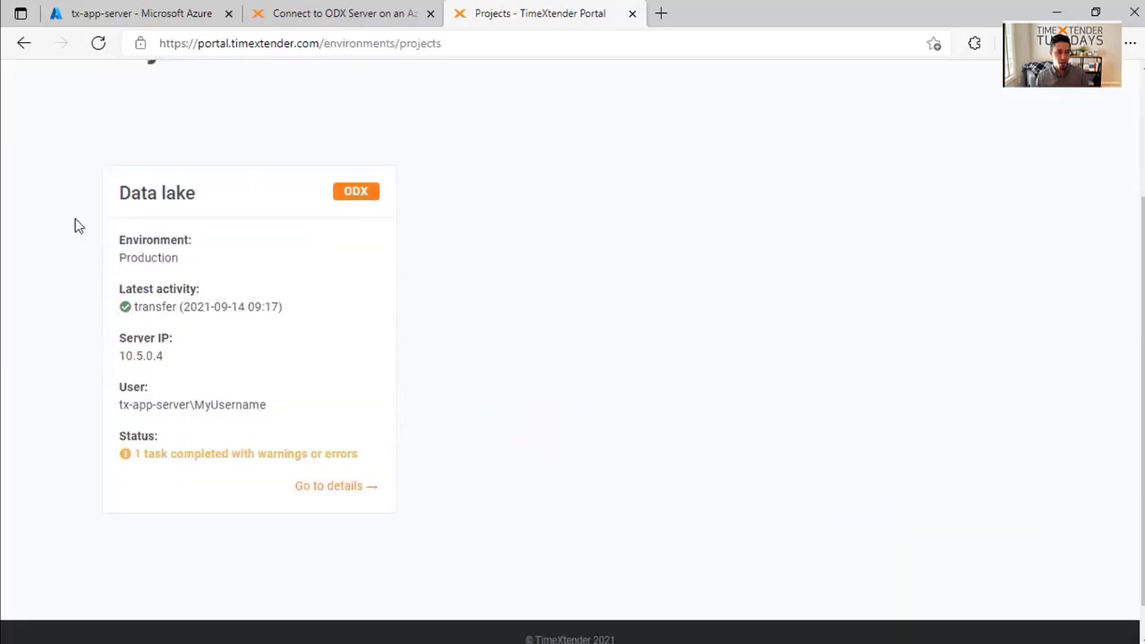
pyautogui.click(359, 501)
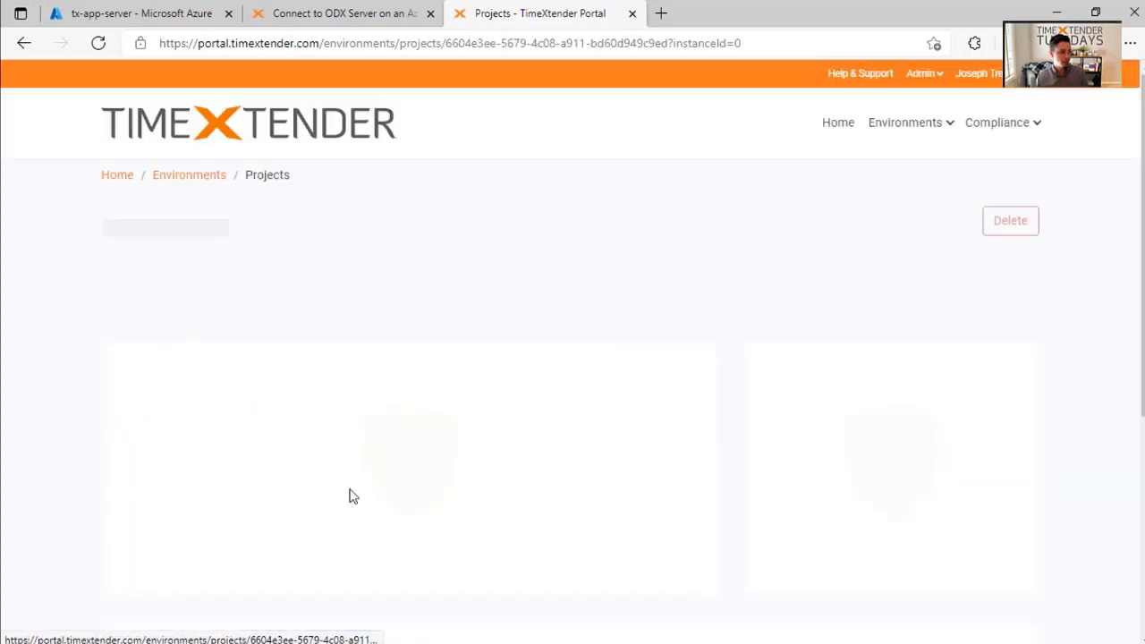
pyautogui.scroll(-3, 753, 327)
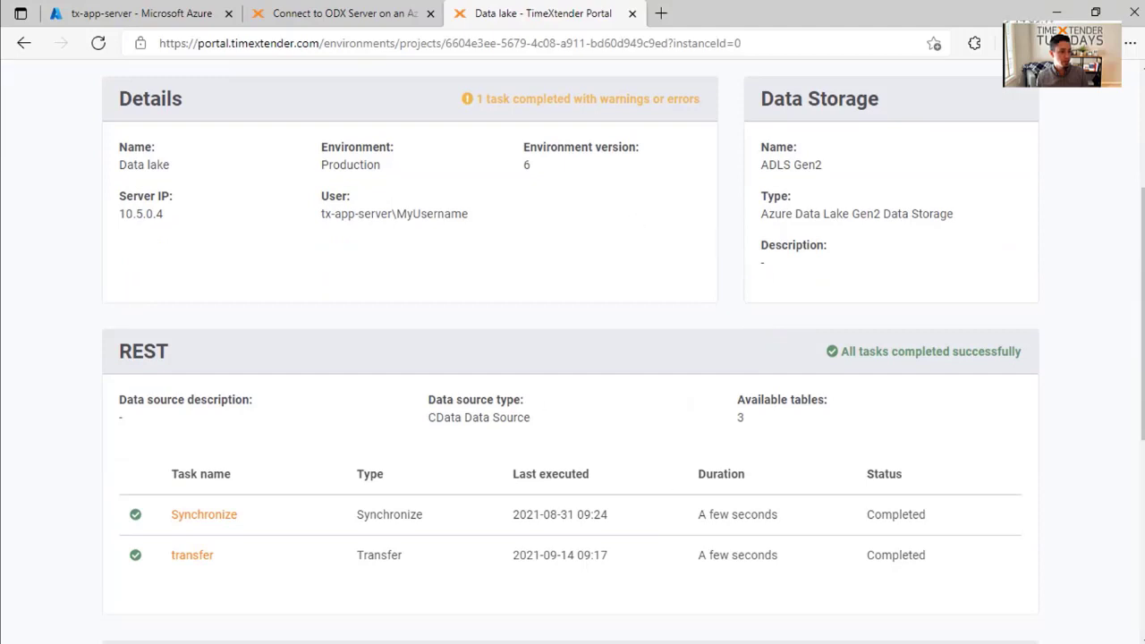
# Compare the REST transfer task's execution time, duration and status in the portal with the Manage ODX tree in TimeXtender Desktop
pyautogui.hotkey('alt', 'Tab')
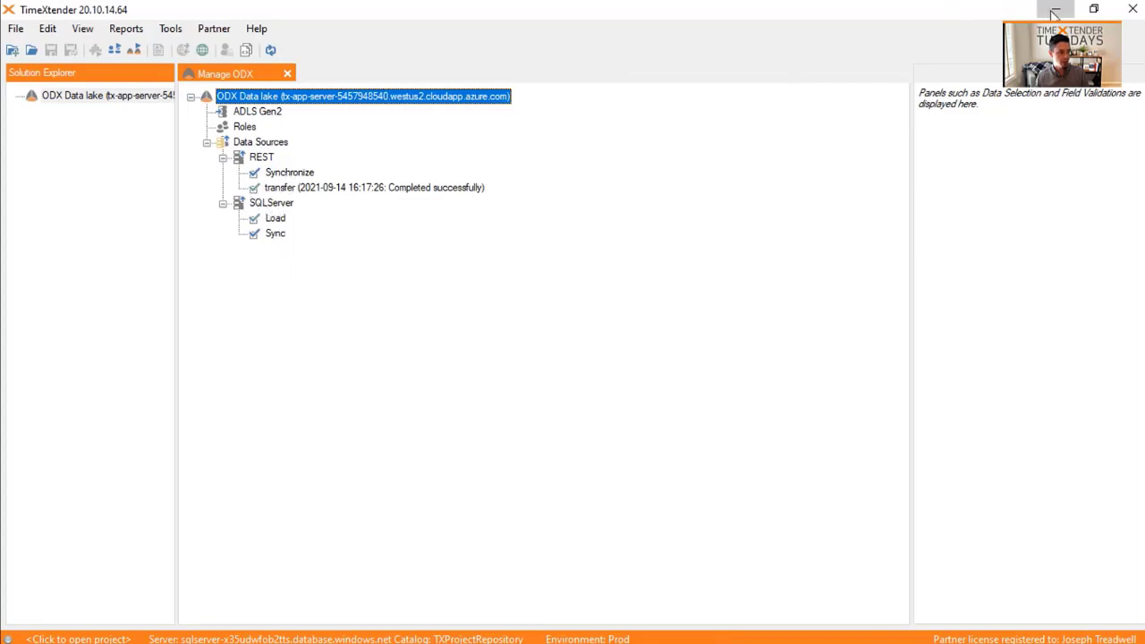
pyautogui.click(1055, 9)
pyautogui.scroll(-3, 661, 304)
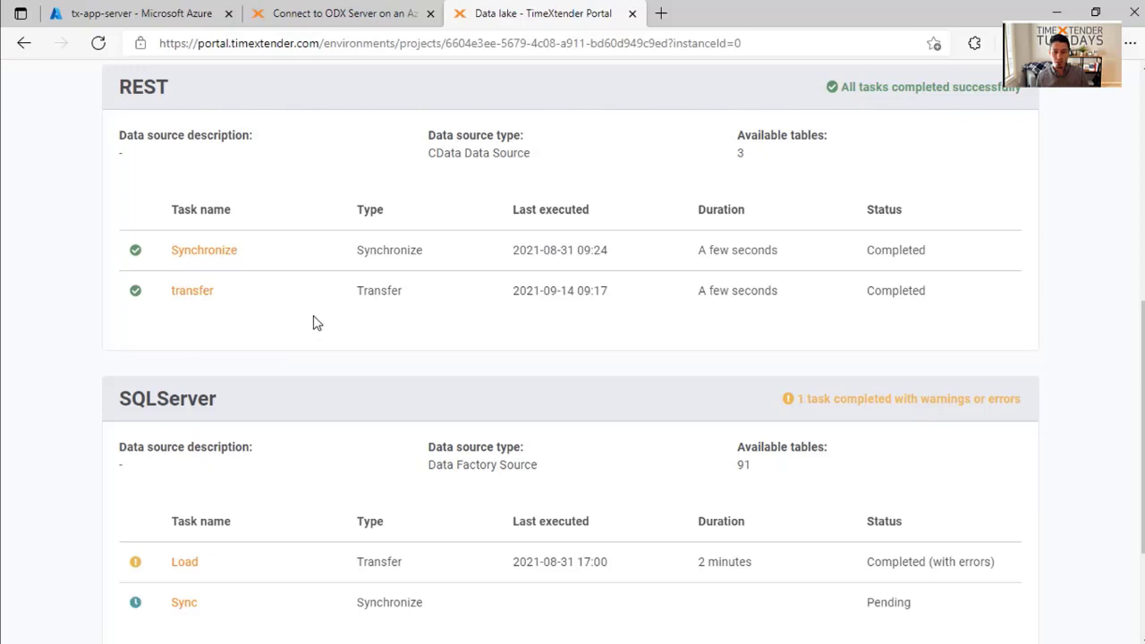
pyautogui.scroll(1, 313, 323)
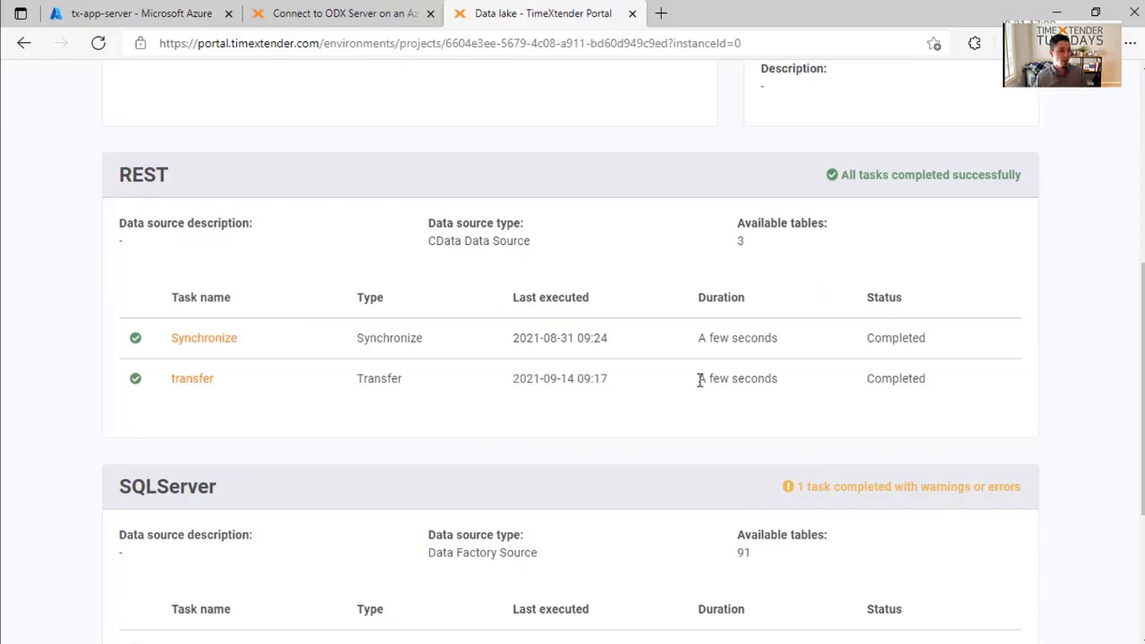
pyautogui.moveTo(697, 381); pyautogui.dragTo(779, 374)
pyautogui.moveTo(866, 378); pyautogui.dragTo(952, 383)
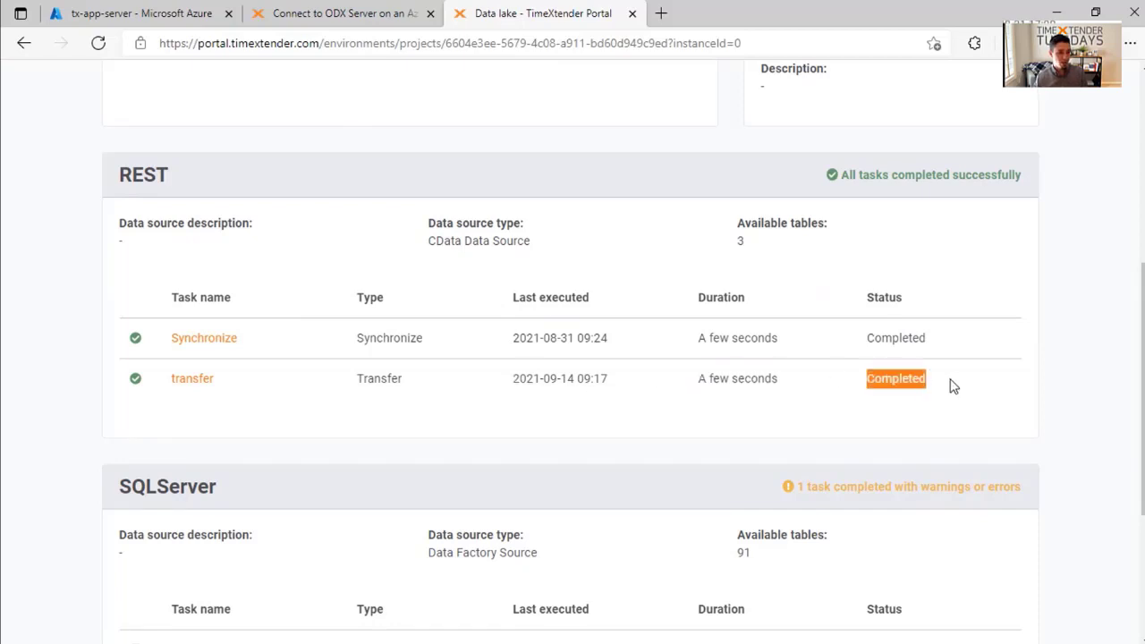
# Check the last execution time and status of the SQLServer Load task in the Data lake project
pyautogui.scroll(-3, 954, 385)
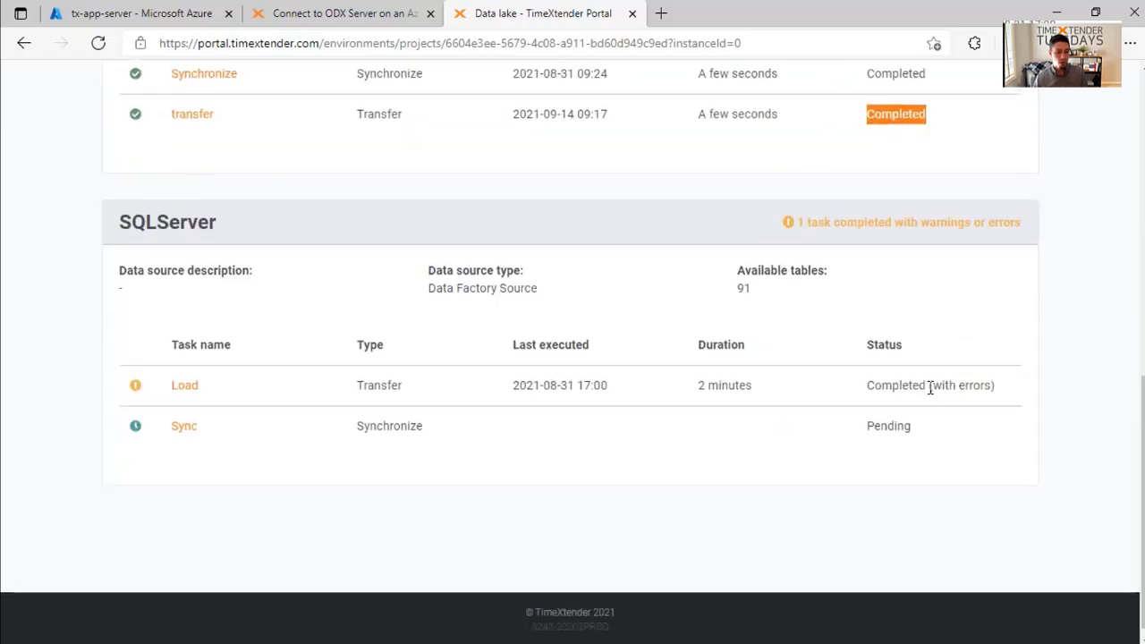
pyautogui.click(936, 385)
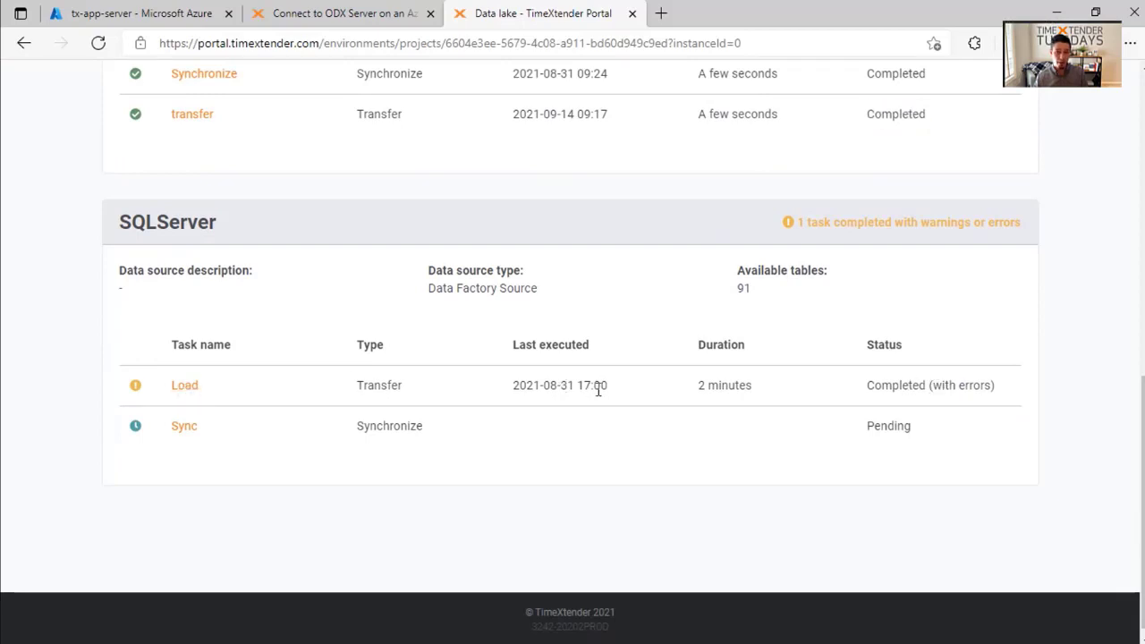
pyautogui.moveTo(548, 385); pyautogui.dragTo(616, 388)
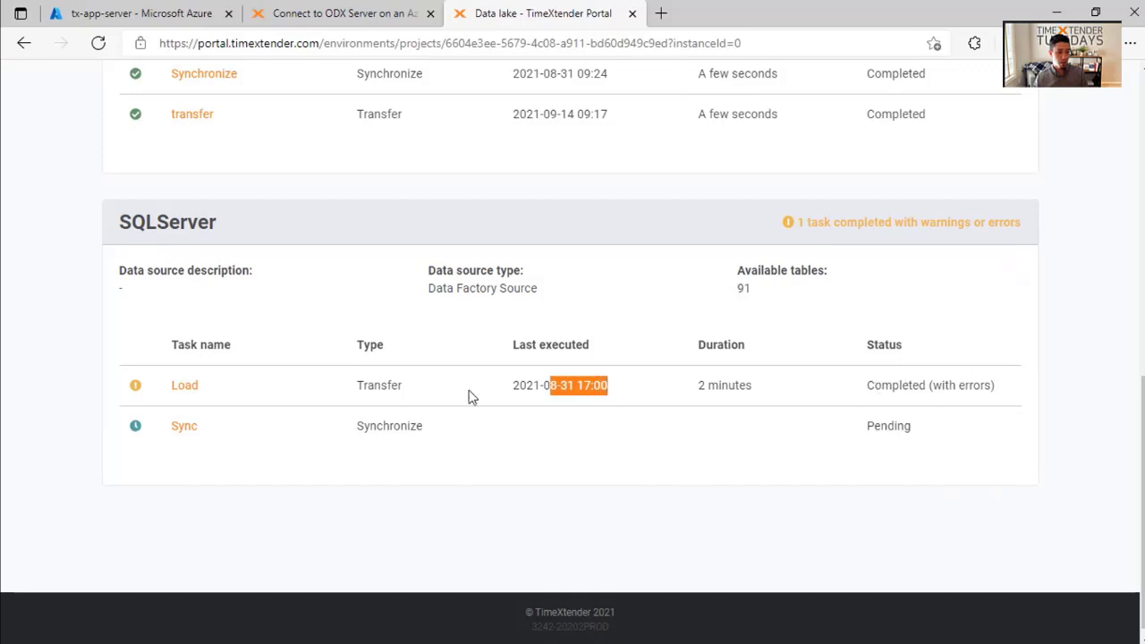
# Open the SQLServer Load task and expand the error message for the sales_store table
pyautogui.scroll(1, 315, 375)
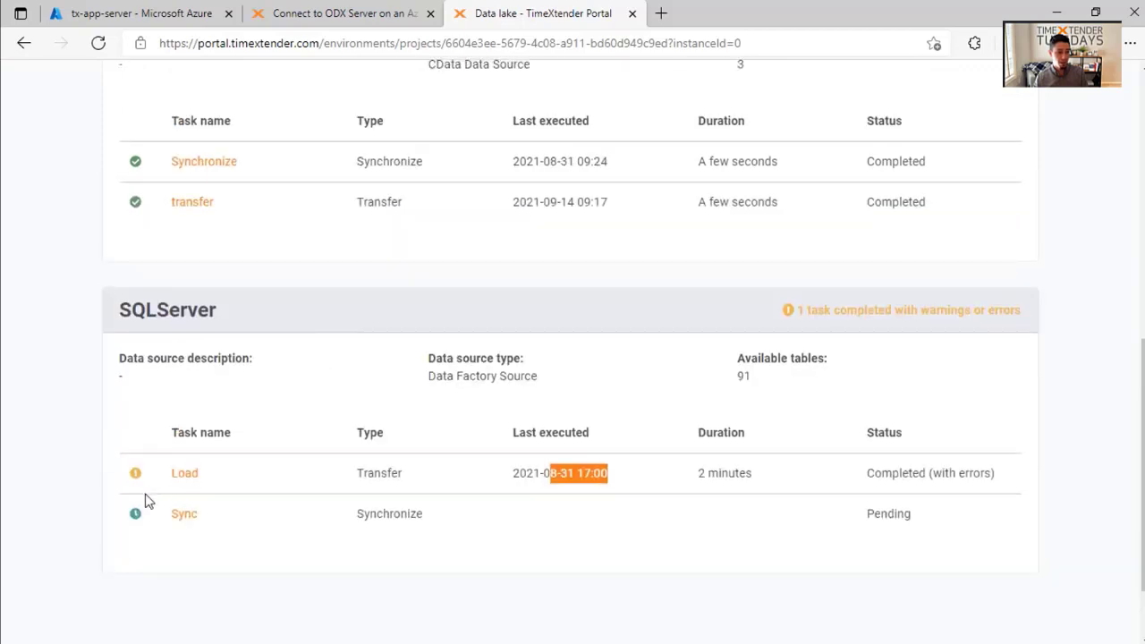
pyautogui.click(184, 471)
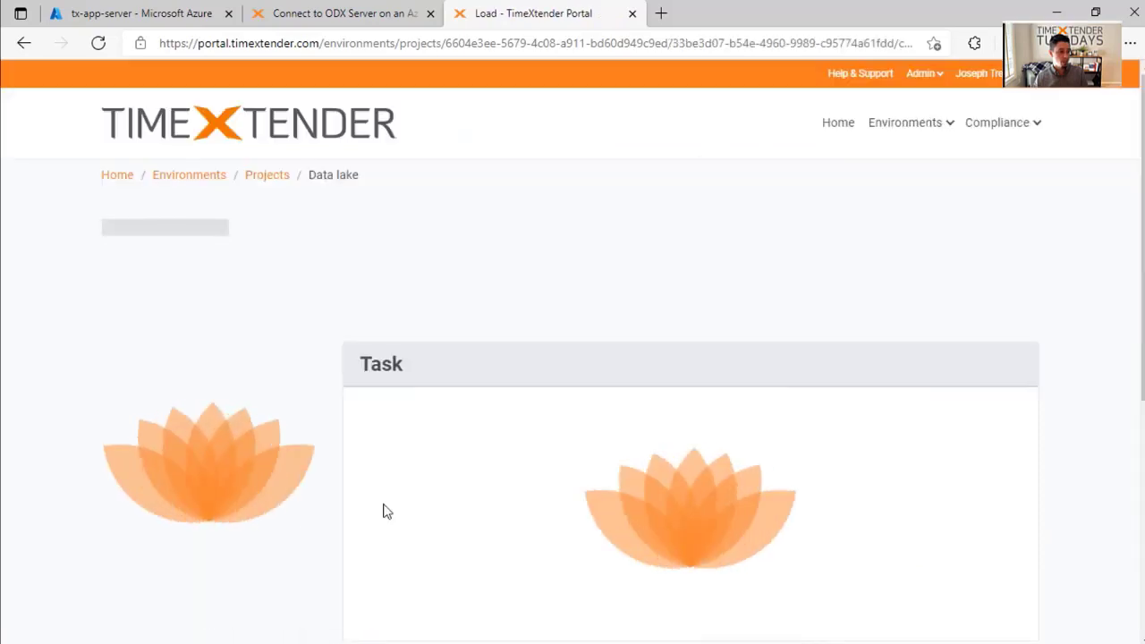
pyautogui.scroll(-3, 435, 459)
pyautogui.scroll(-2, 435, 459)
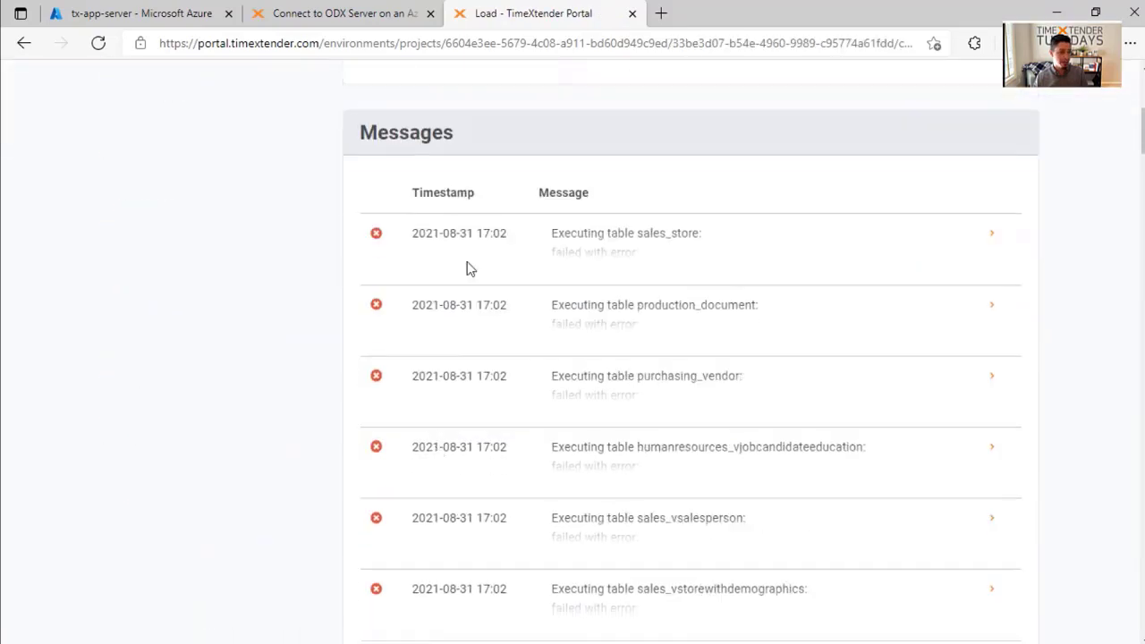
pyautogui.click(993, 237)
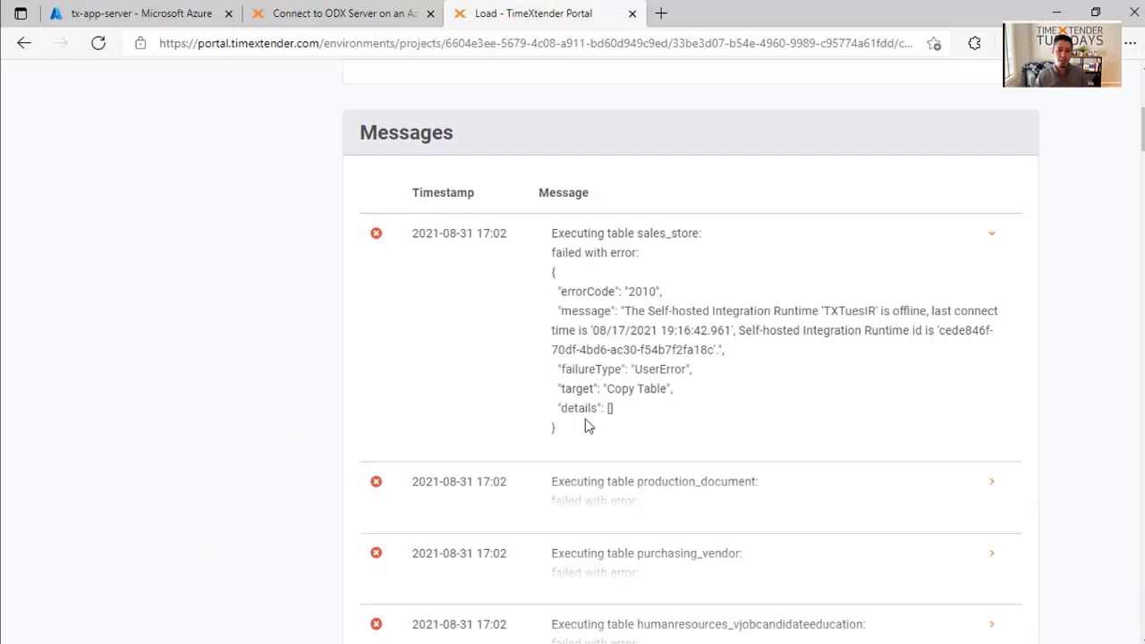
pyautogui.scroll(4, 589, 427)
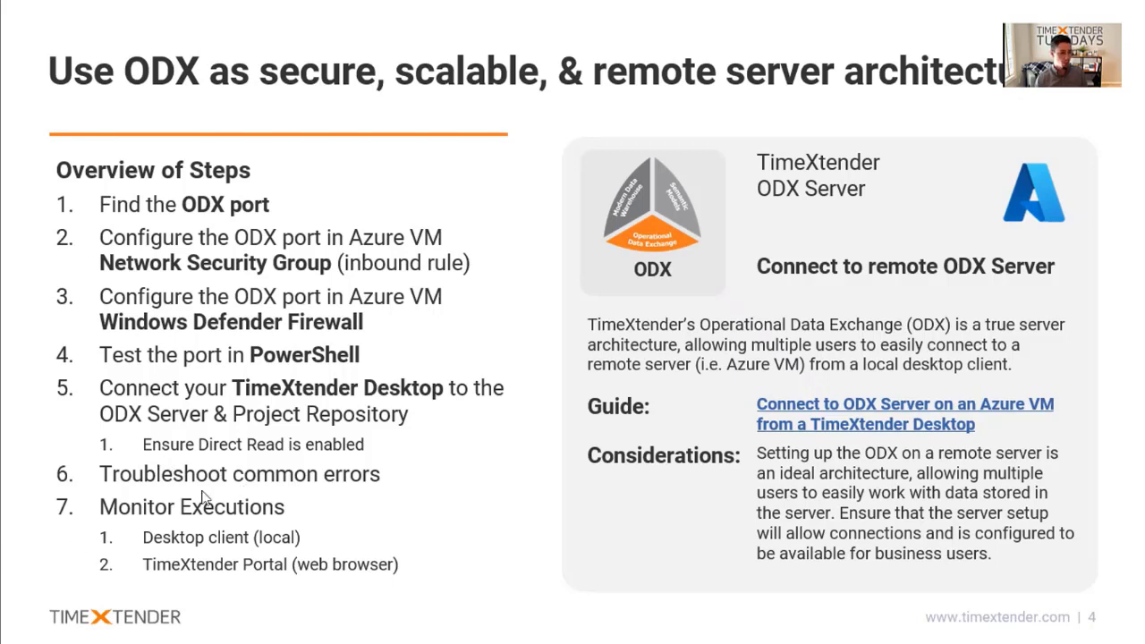
# Open the linked guide on connecting to ODX Server from the presentation slide and read its Troubleshooting Common Errors section
pyautogui.click(864, 405)
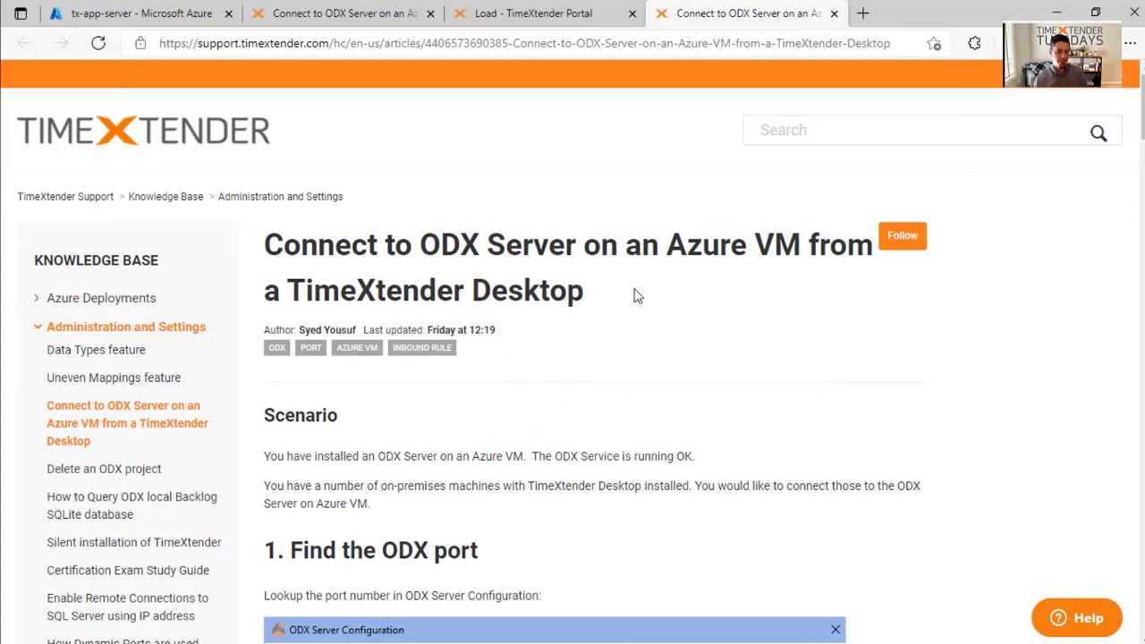
pyautogui.scroll(-9, 662, 390)
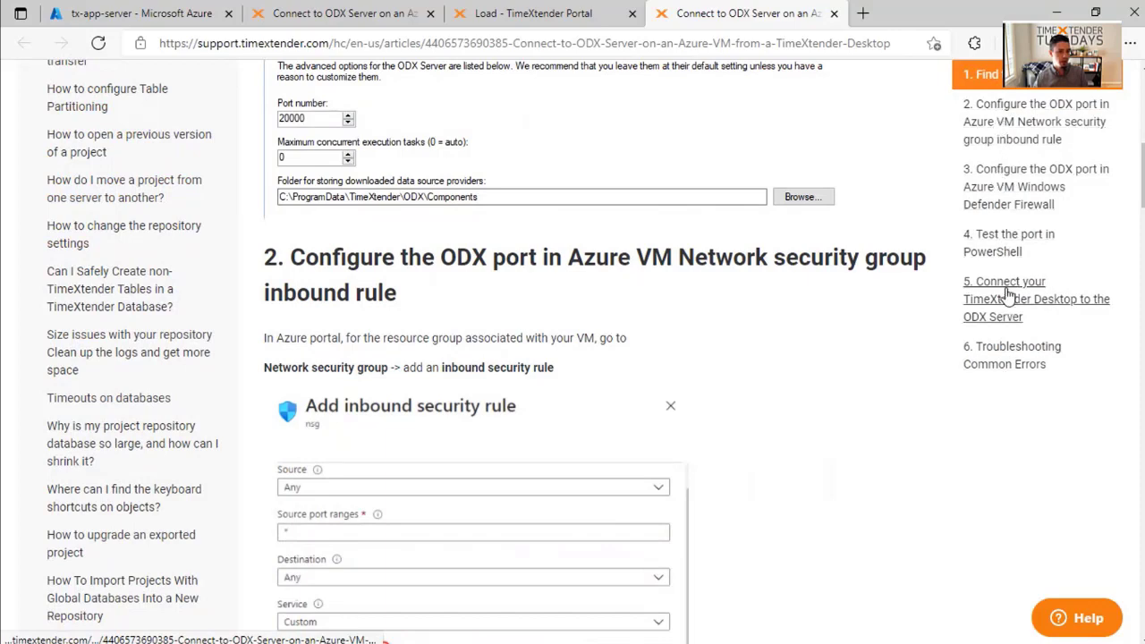
pyautogui.click(993, 359)
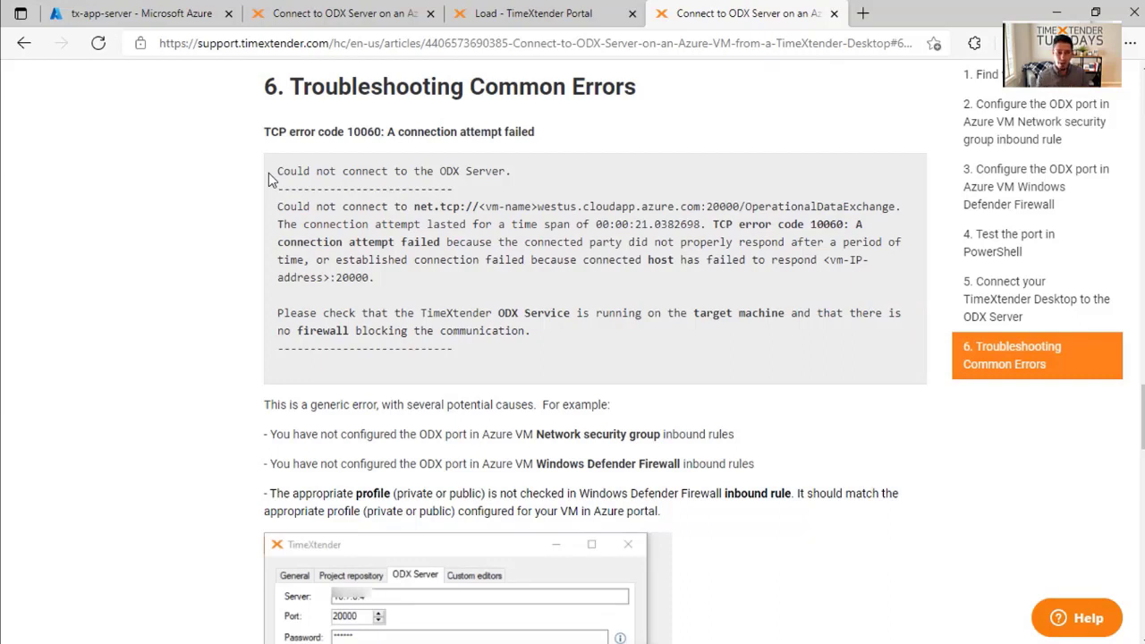
pyautogui.scroll(-3, 643, 385)
pyautogui.scroll(-9, 738, 401)
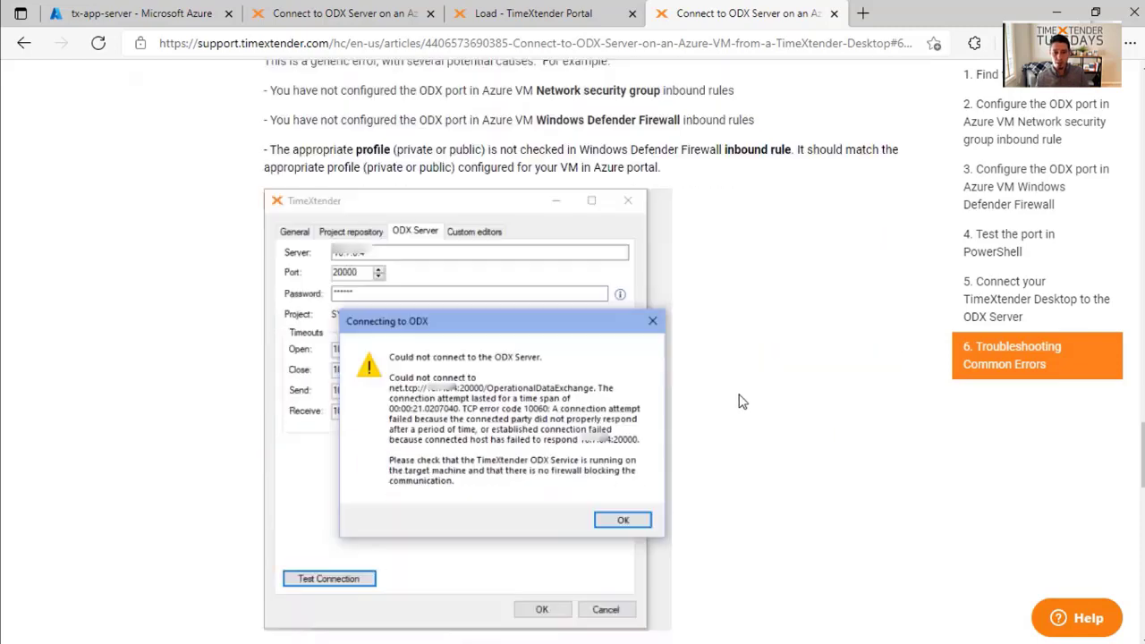
pyautogui.scroll(1, 289, 77)
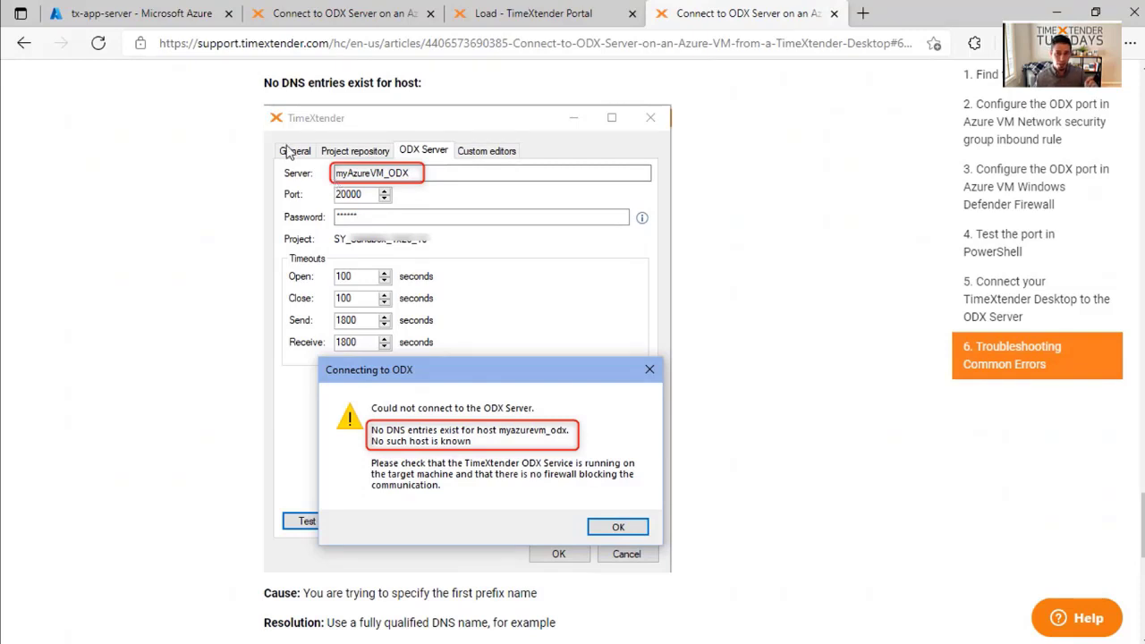
# Switch to the Azure portal, copy the DNS name of the tx-app-server virtual machine, and minimize the browser
pyautogui.click(149, 20)
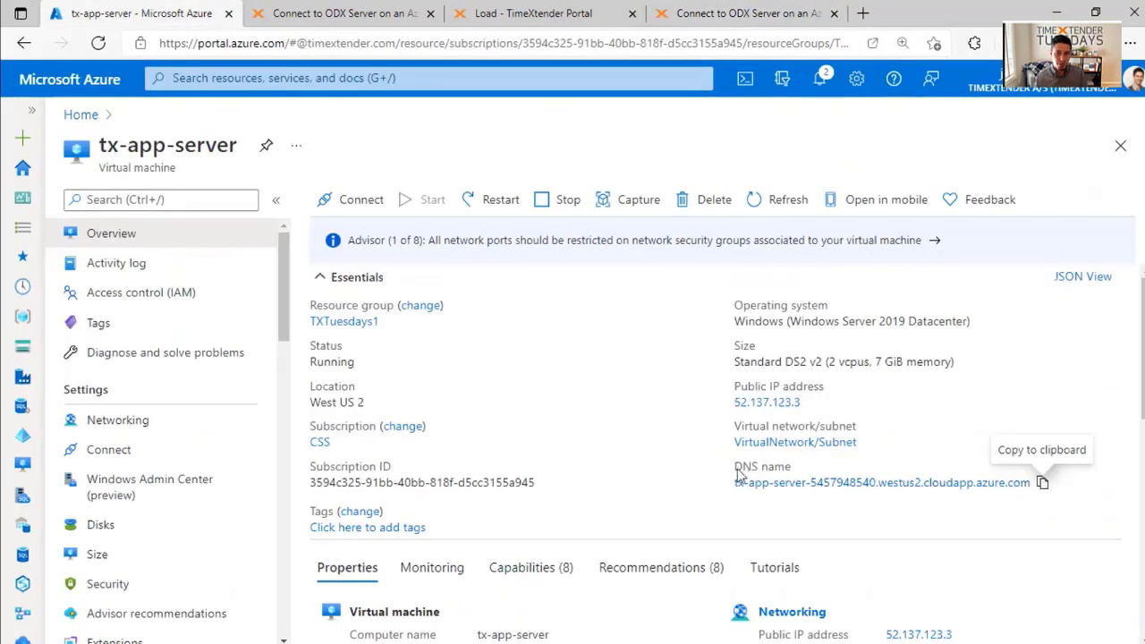
pyautogui.moveTo(734, 472); pyautogui.dragTo(793, 474)
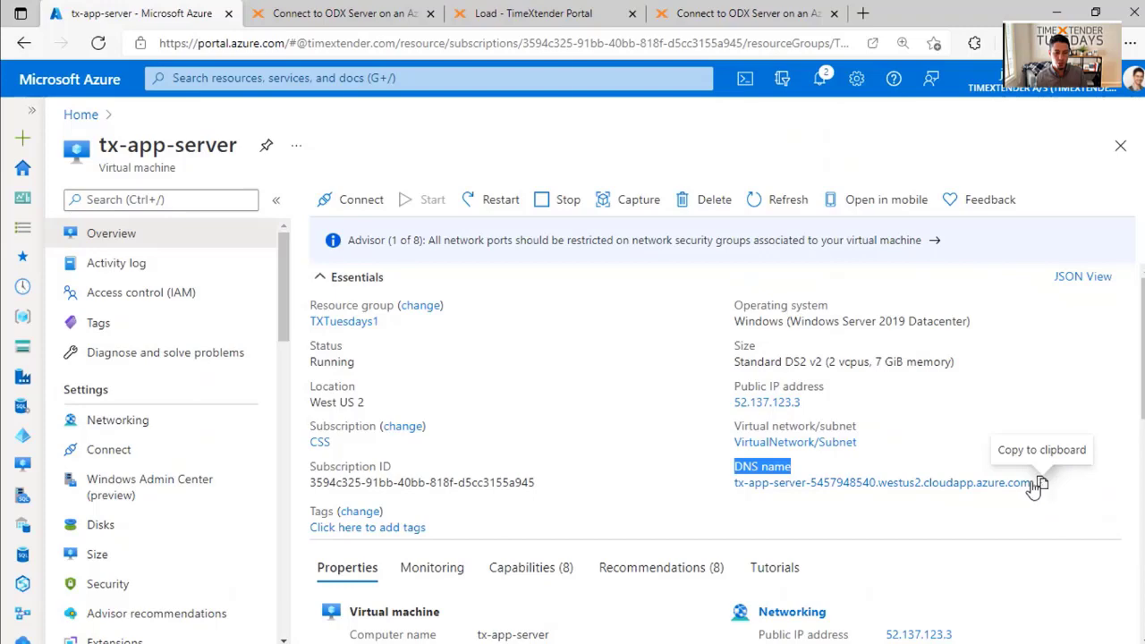
pyautogui.click(1042, 484)
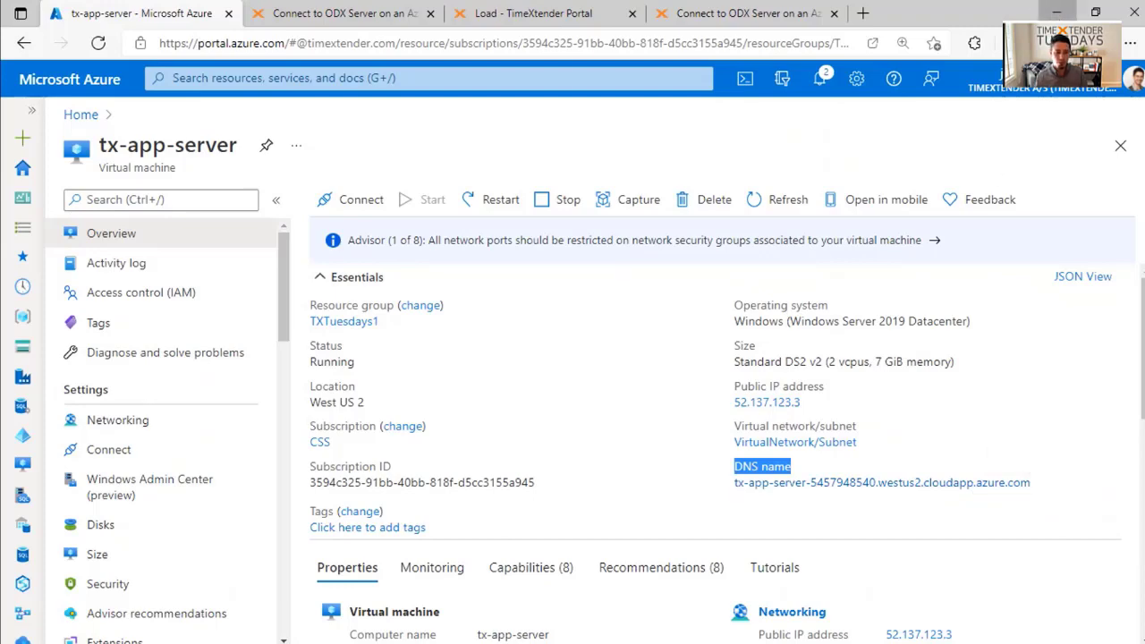
pyautogui.click(1057, 12)
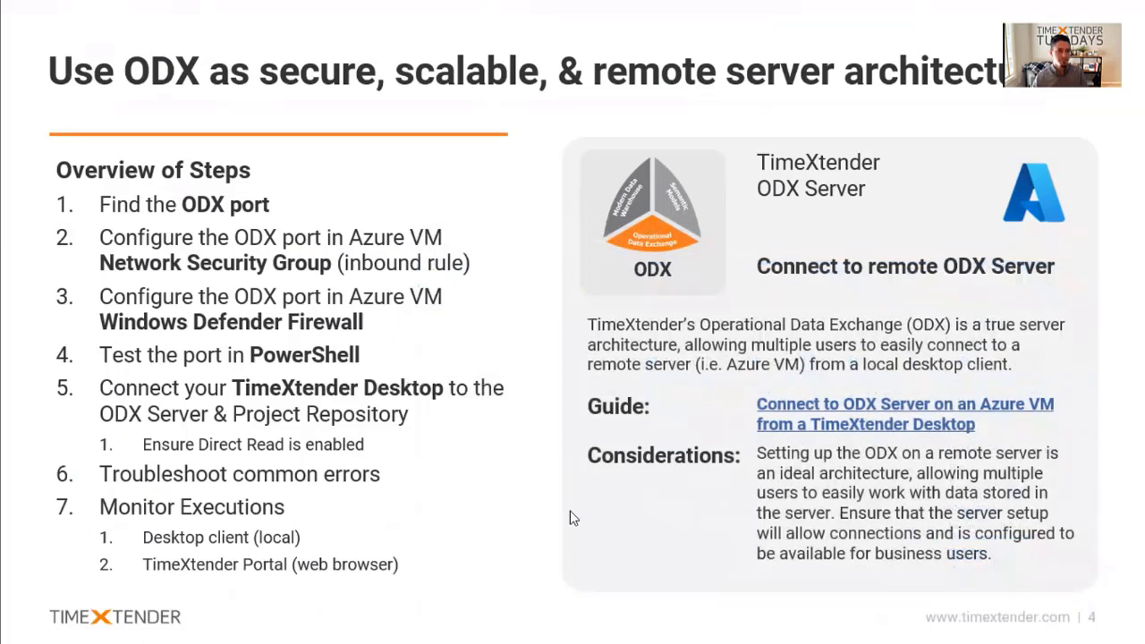
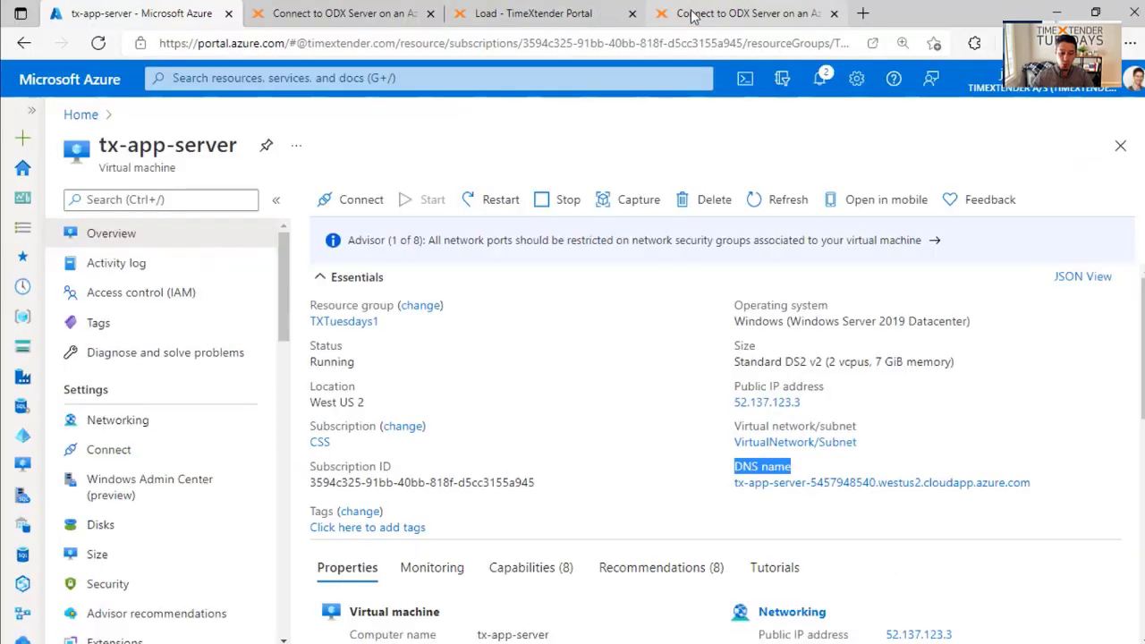
# Return to the Load task page in the TimeXtender Portal and review its execution details and messages
pyautogui.click(716, 13)
pyautogui.click(532, 16)
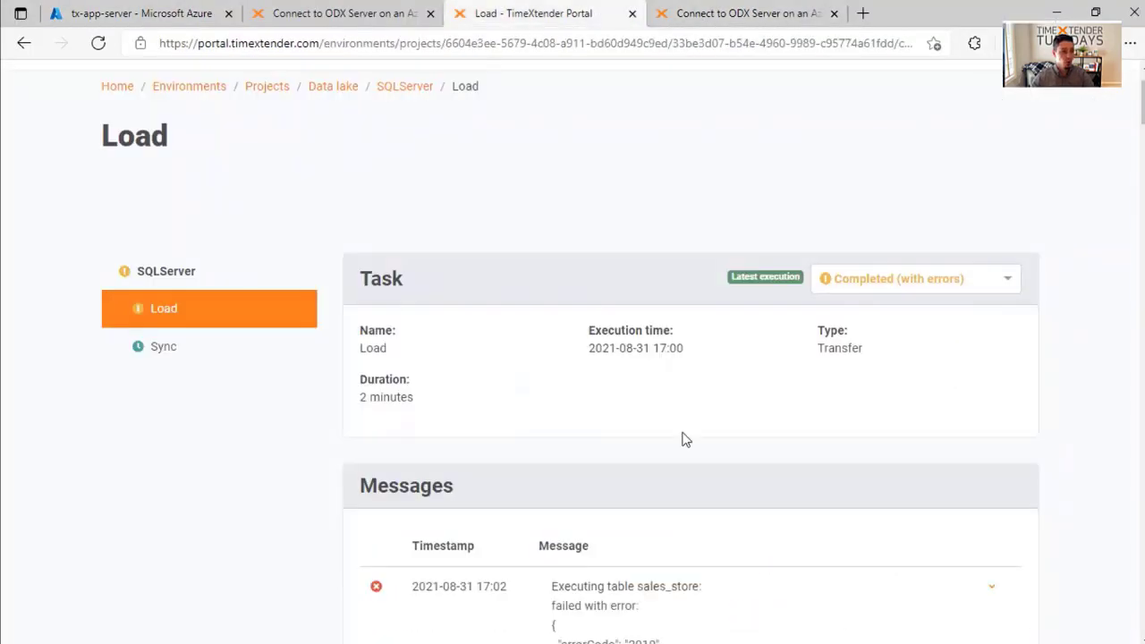
pyautogui.scroll(-2, 570, 299)
pyautogui.scroll(3, 572, 302)
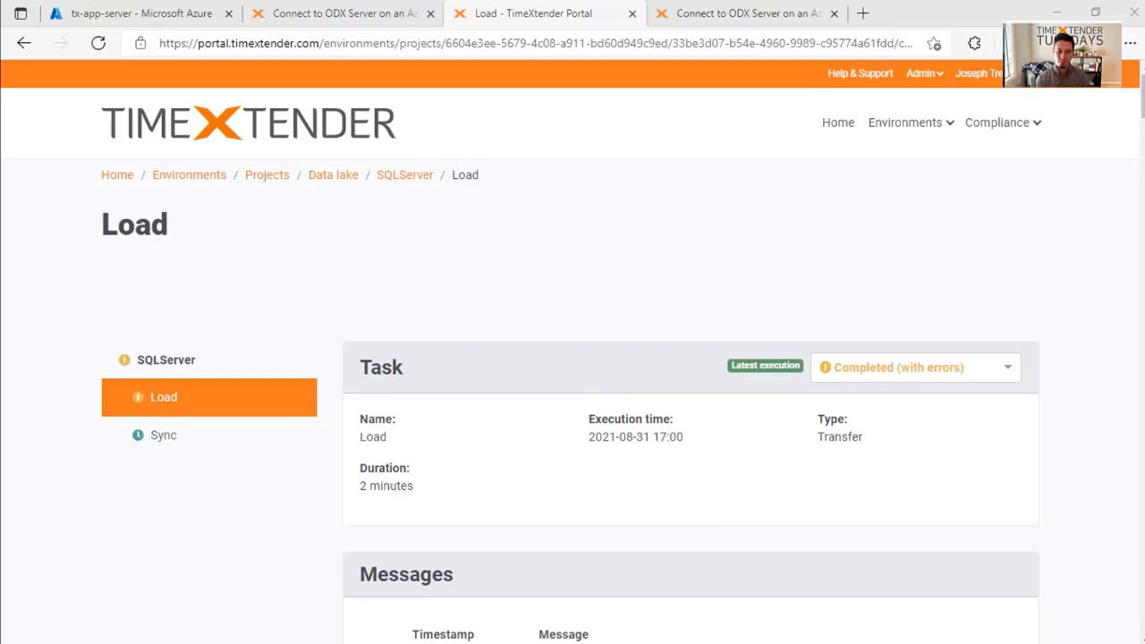
# Sign out of the TimeXtender Portal and sign back in with the last used account
pyautogui.click(1043, 80)
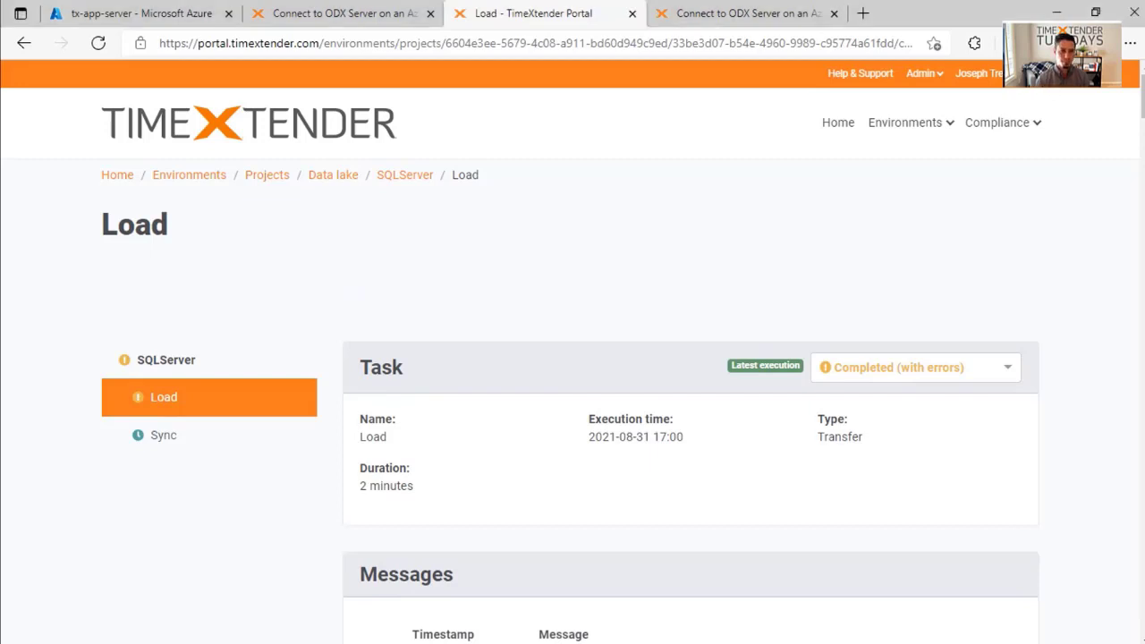
pyautogui.click(1039, 80)
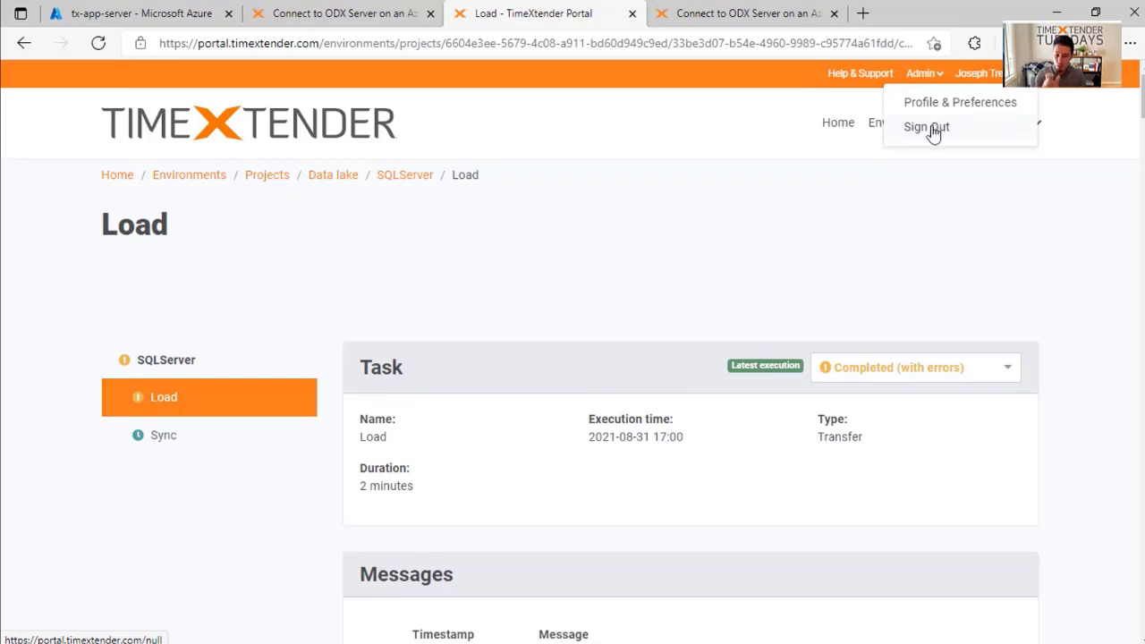
pyautogui.click(936, 128)
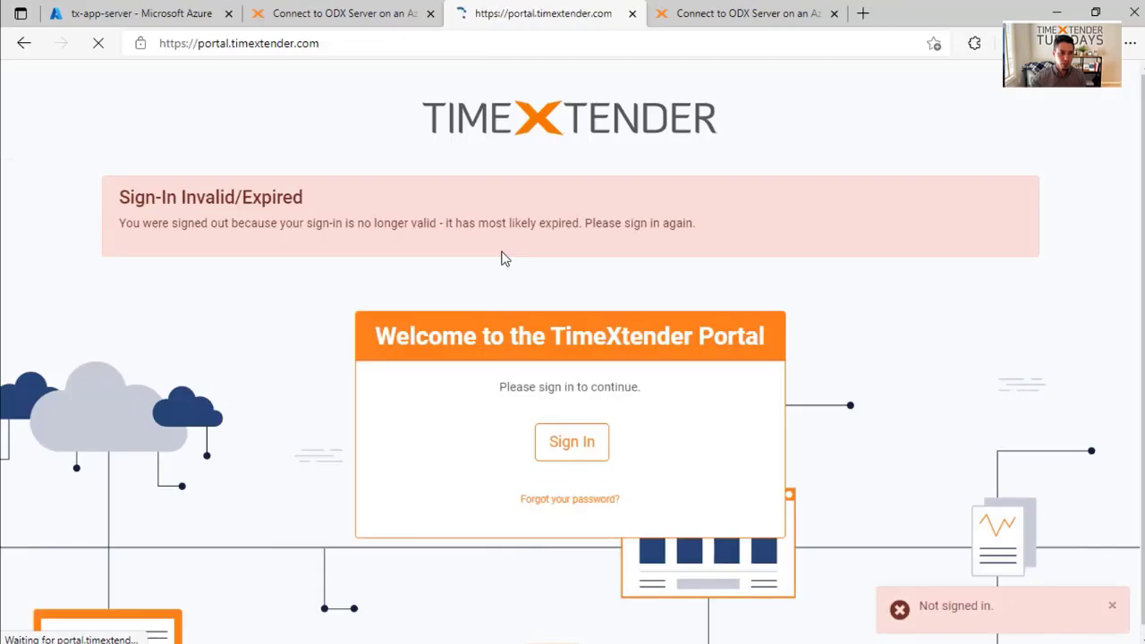
pyautogui.click(588, 452)
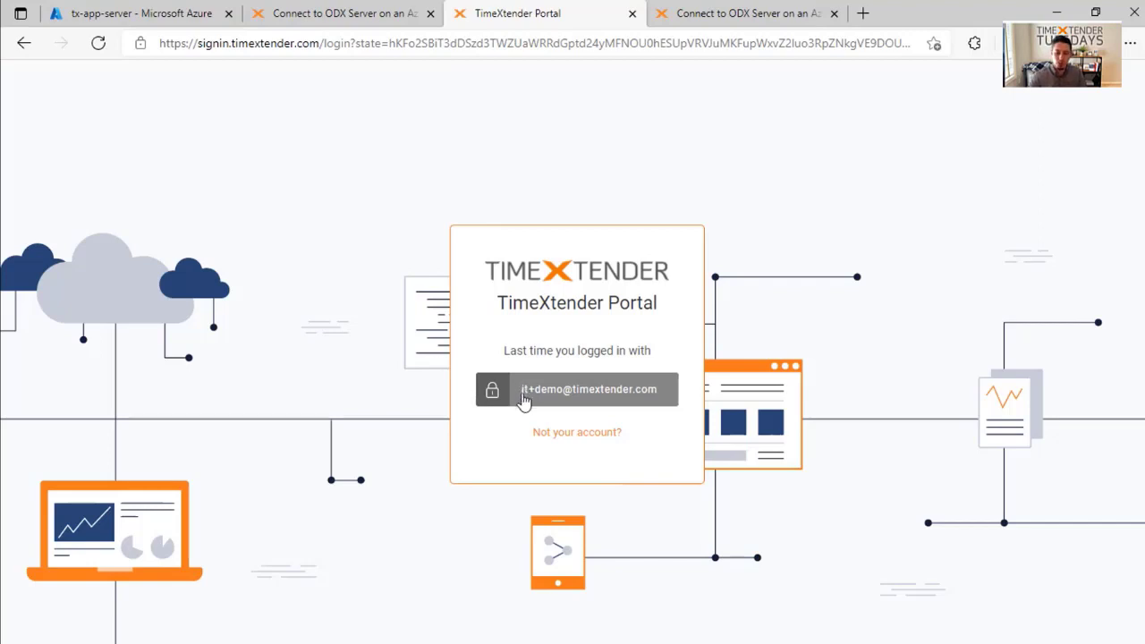
pyautogui.click(540, 388)
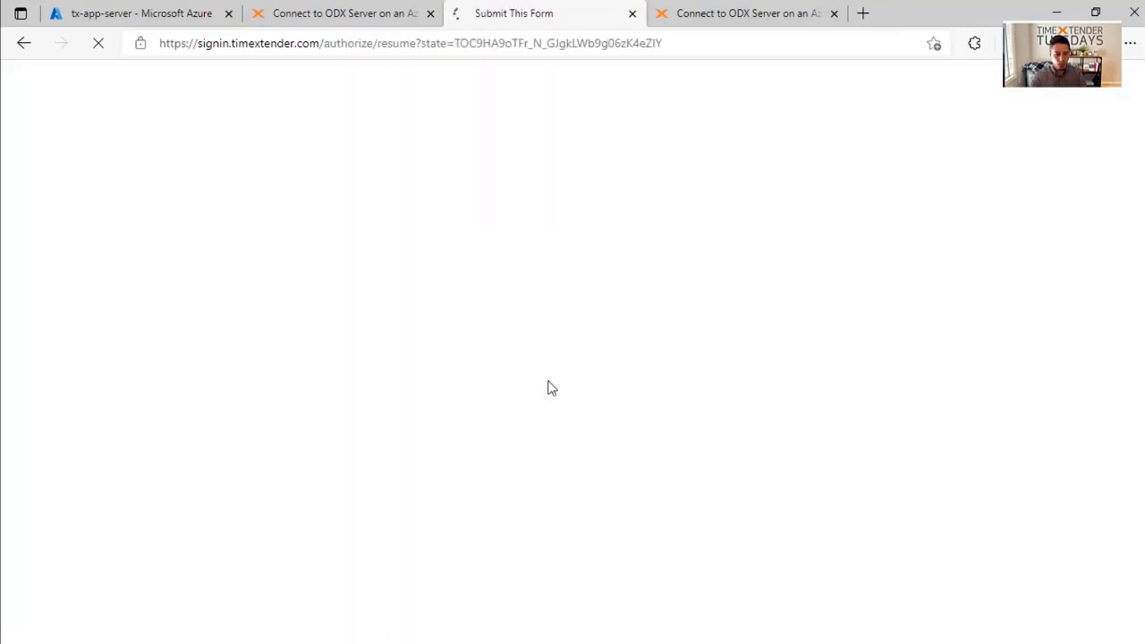